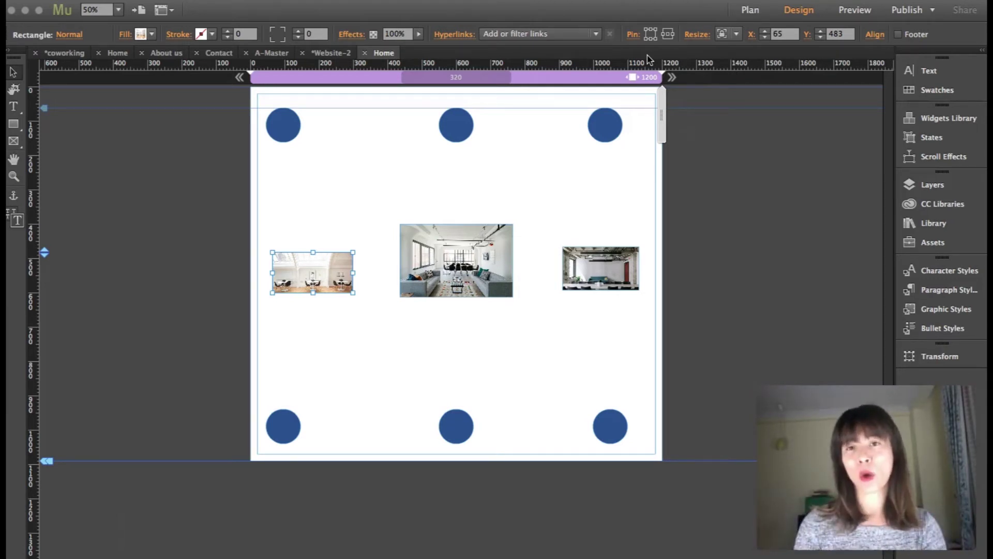
- Pin the upper-left blue circle to the top-left of the browser window
click(283, 124)
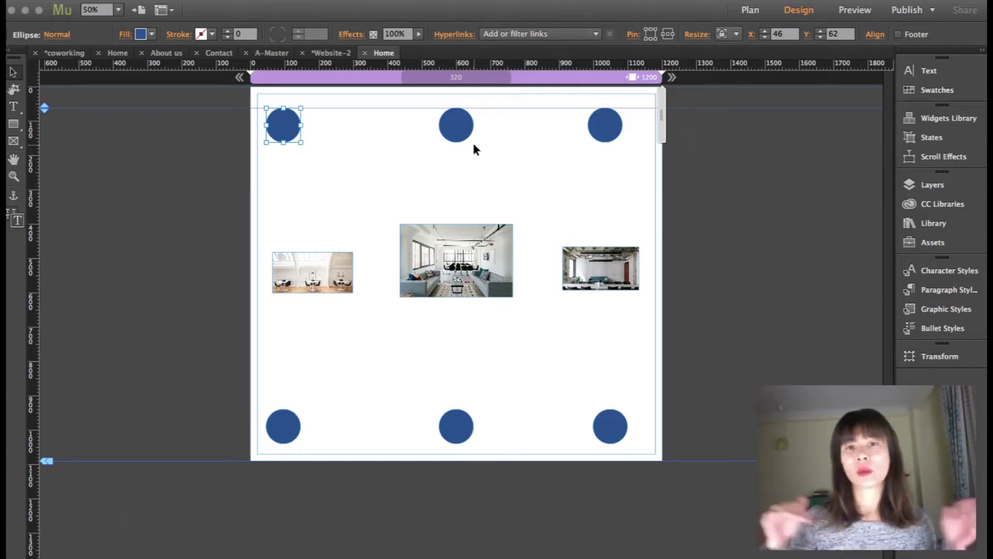
click(376, 135)
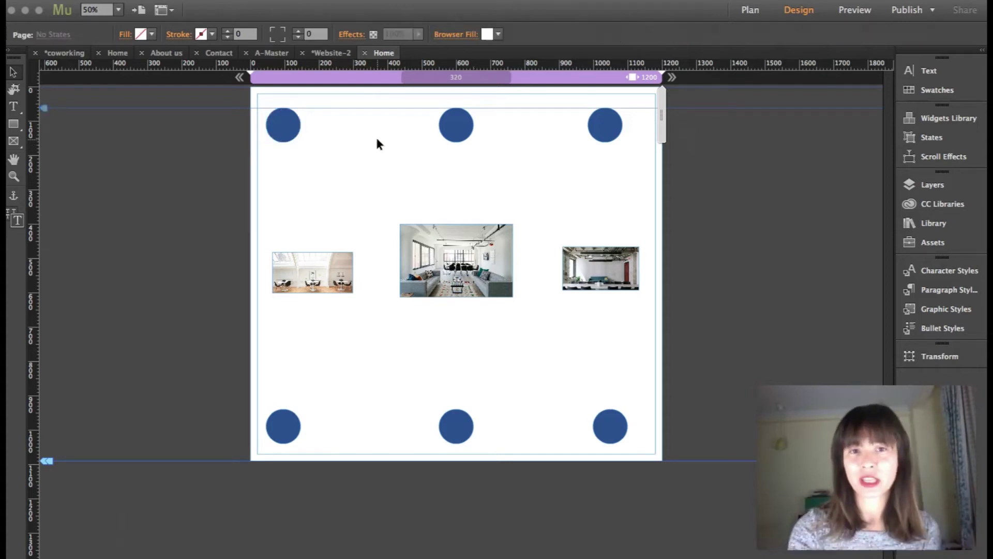
click(275, 134)
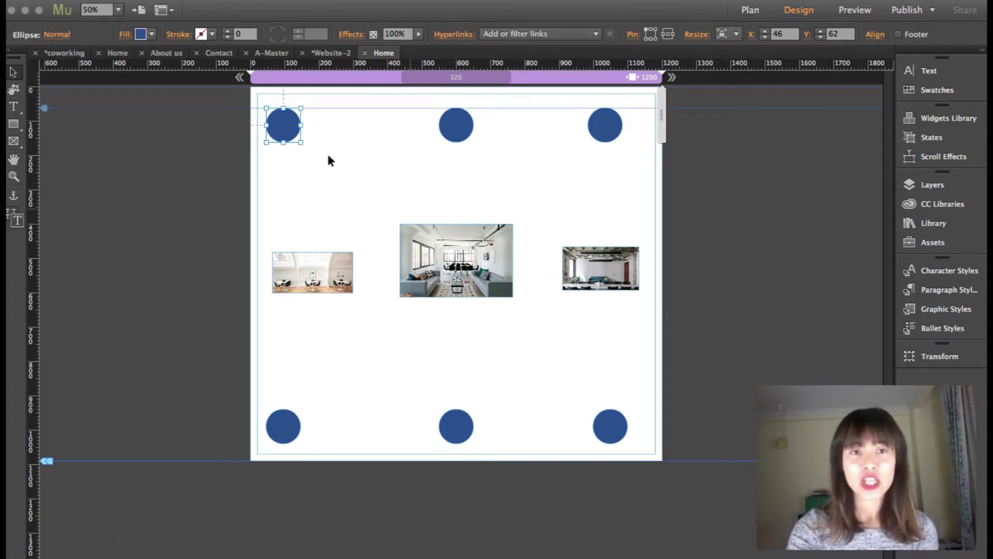
- Reposition the pinned upper-left circle at X 65, Y 62, level with the other upper circles and flush with the left photo's edge
drag(291, 135, 331, 166)
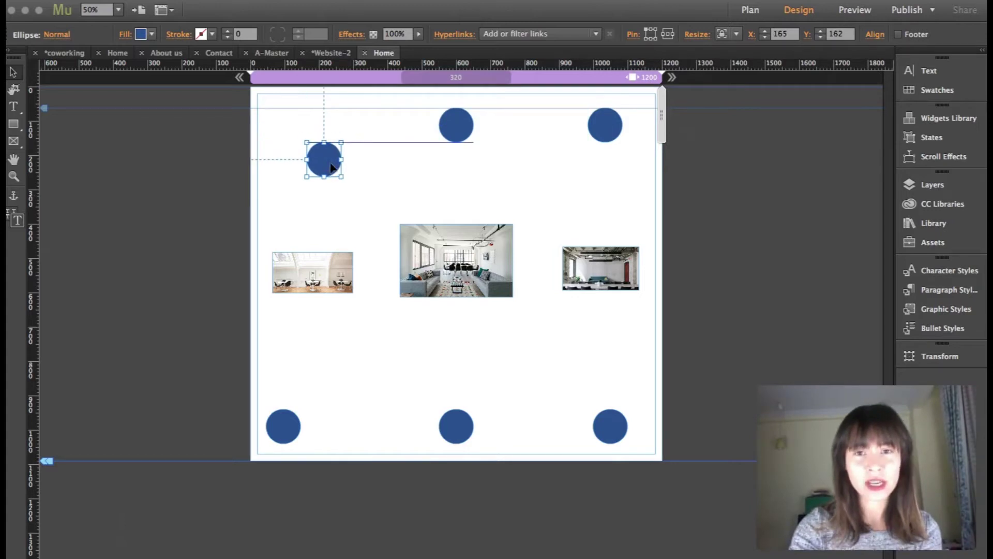
click(14, 176)
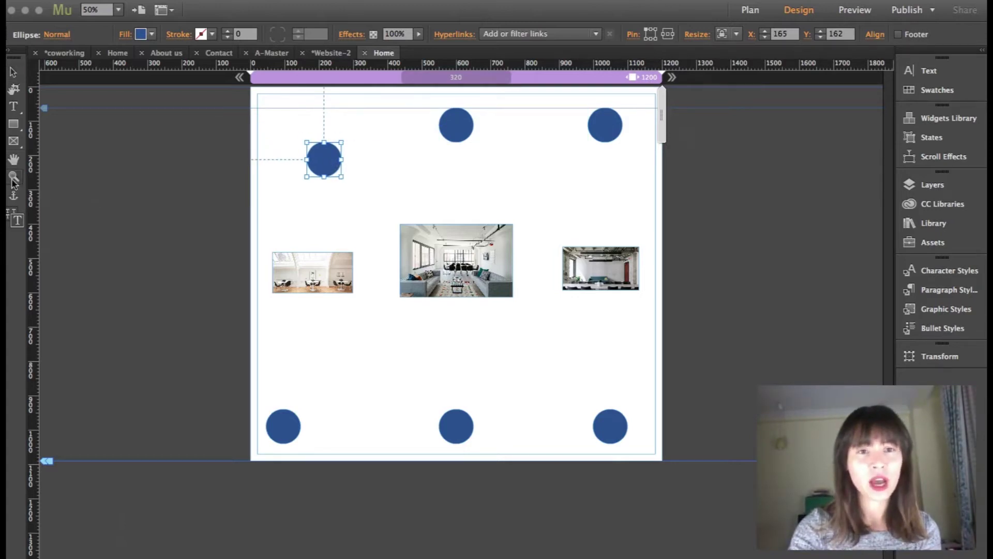
click(439, 187)
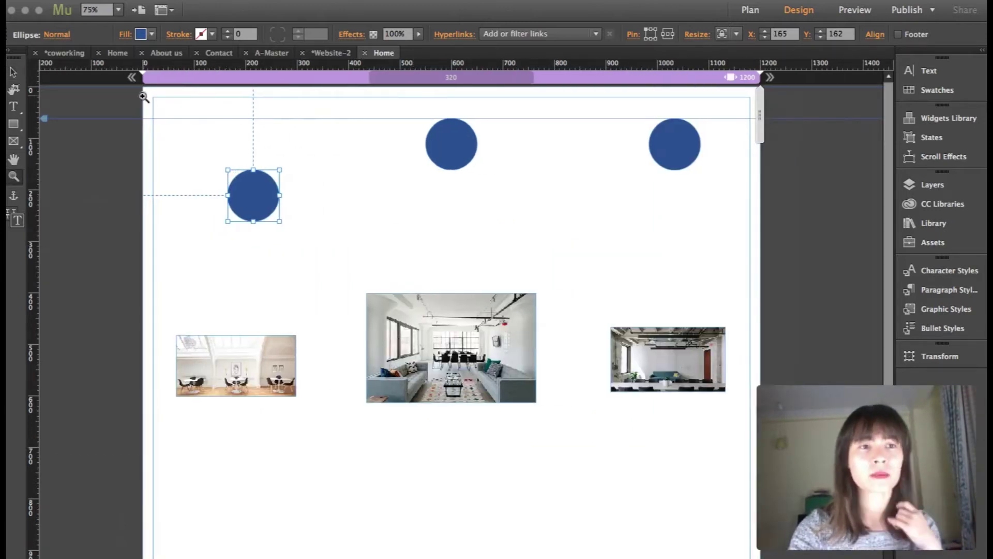
click(13, 73)
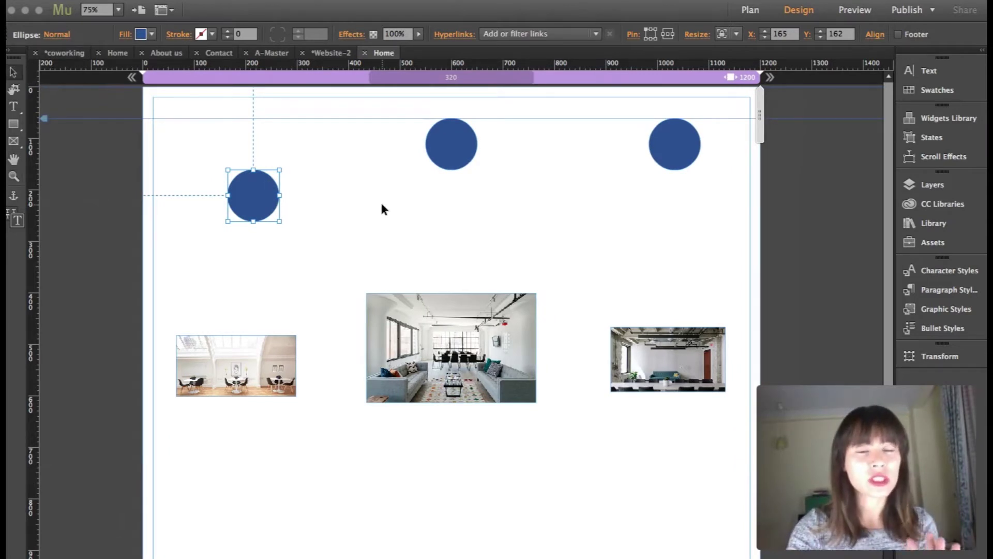
scroll(381, 205, right, 2)
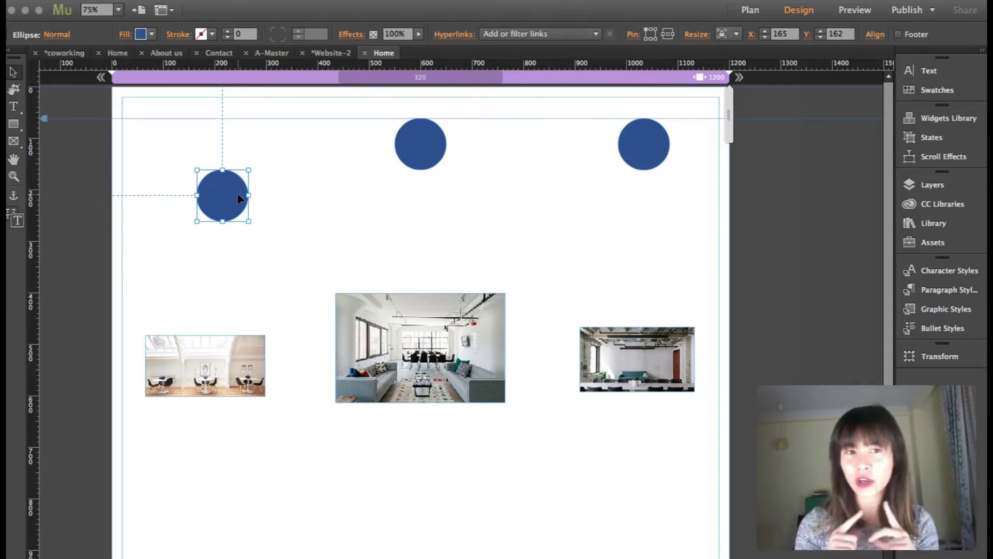
drag(237, 192, 213, 144)
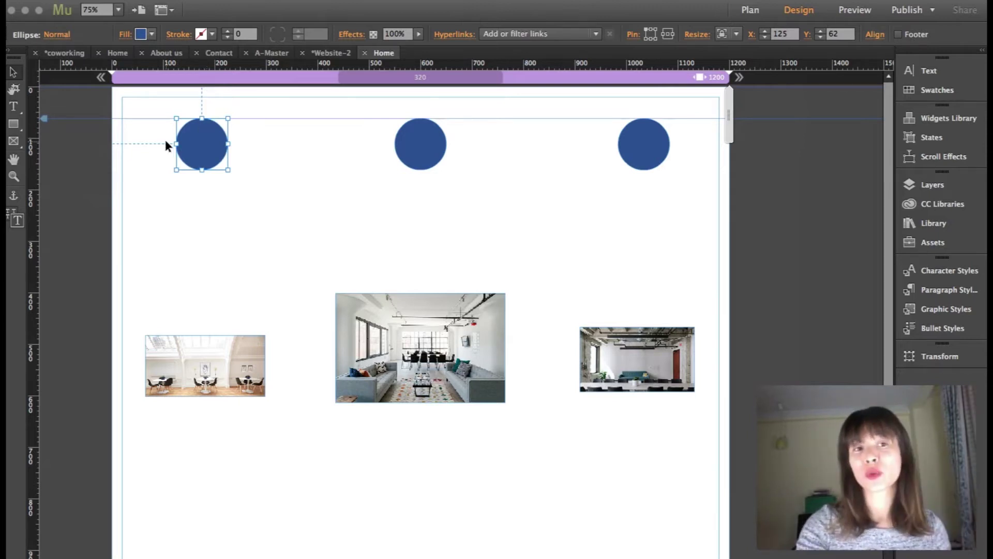
drag(224, 165, 187, 160)
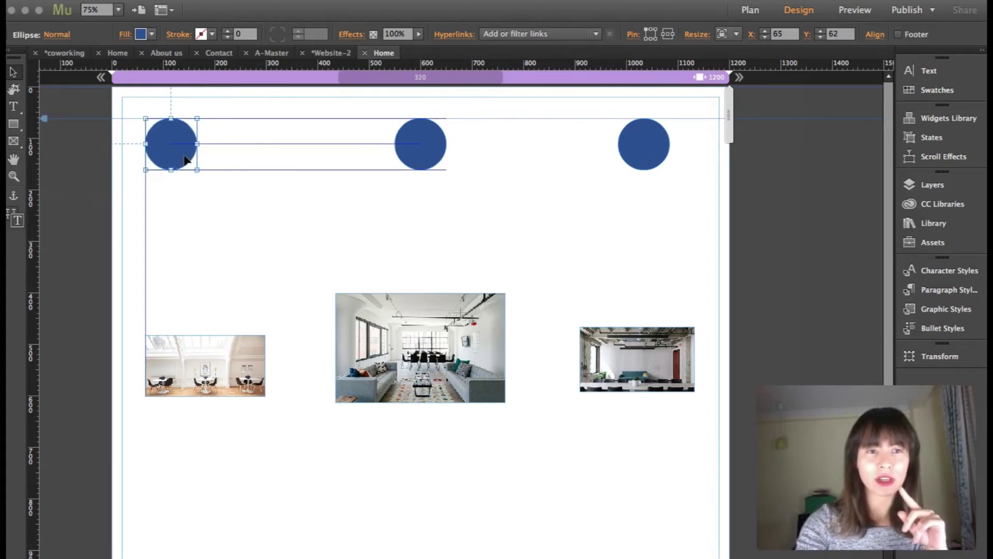
- Pin the upper-right circle to the top-right of the browser window and the upper-middle circle to the top centre
click(431, 145)
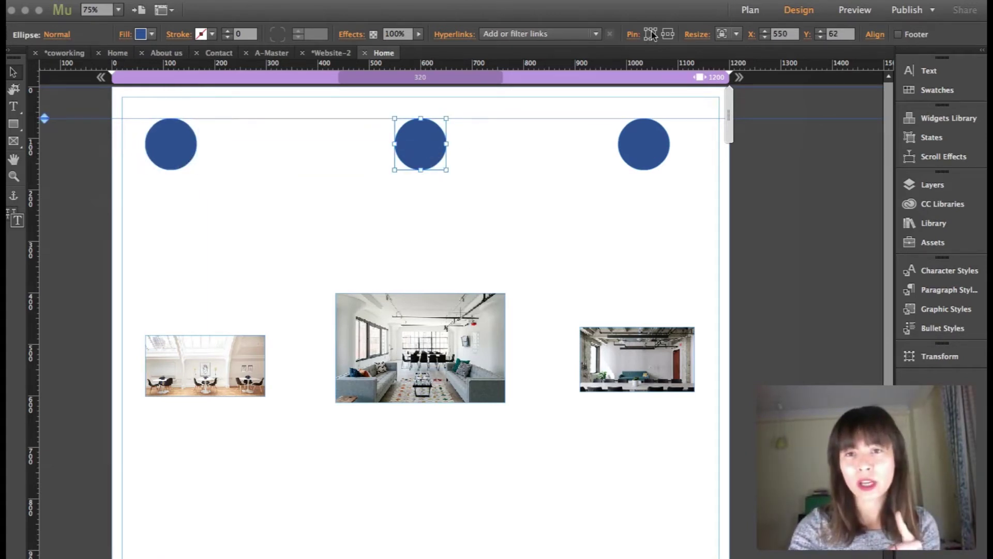
click(649, 135)
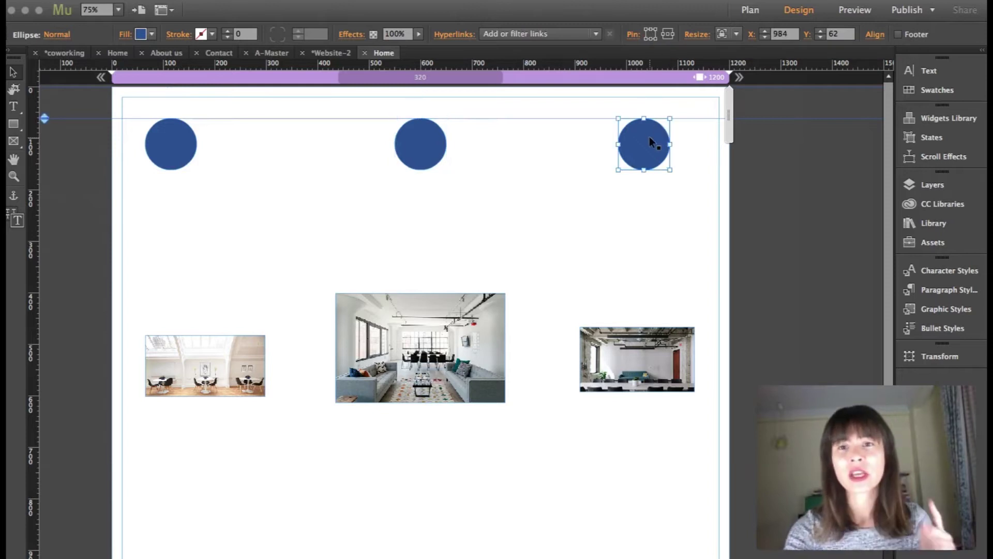
click(656, 29)
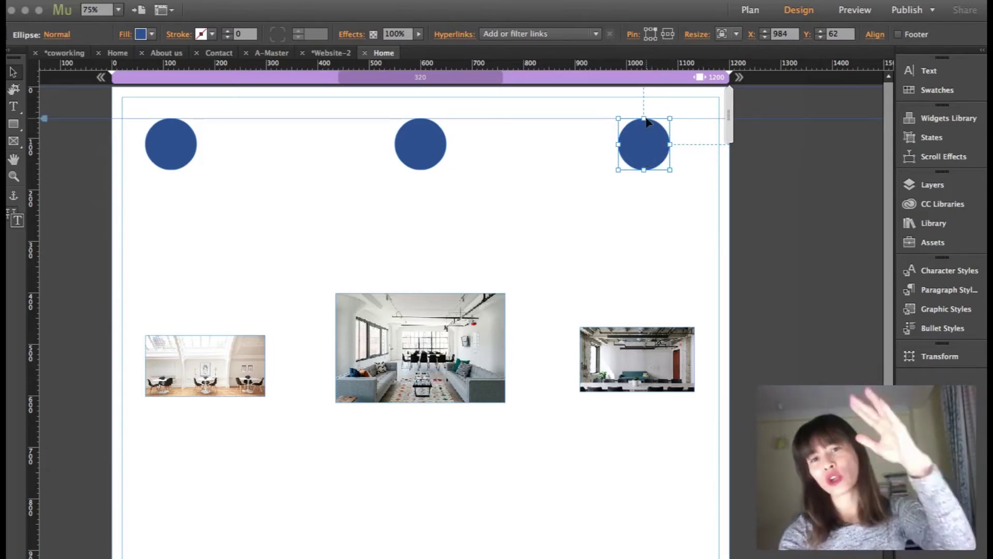
click(421, 150)
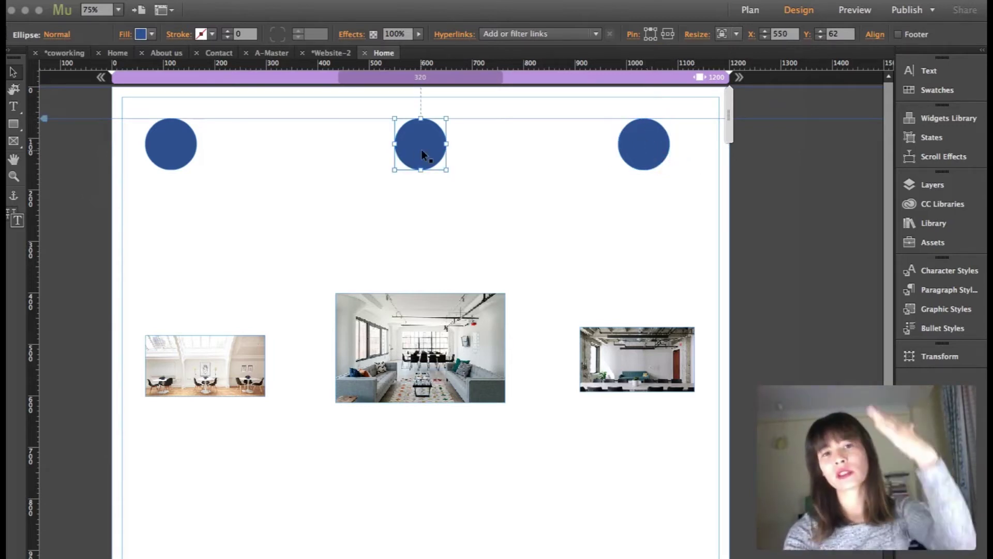
mouse_move(421, 150)
mouse_down()
mouse_move(467, 149)
mouse_move(423, 150)
mouse_up()
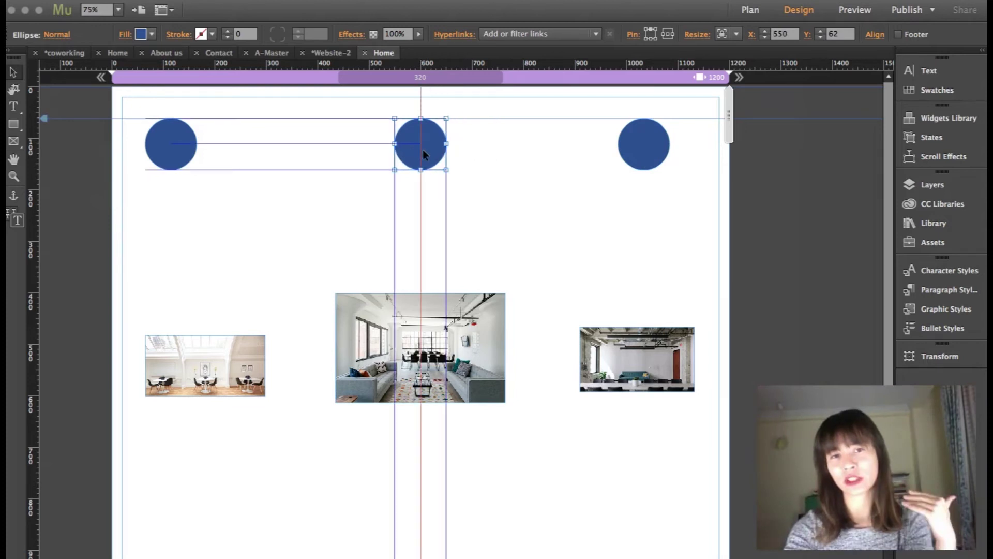
click(533, 177)
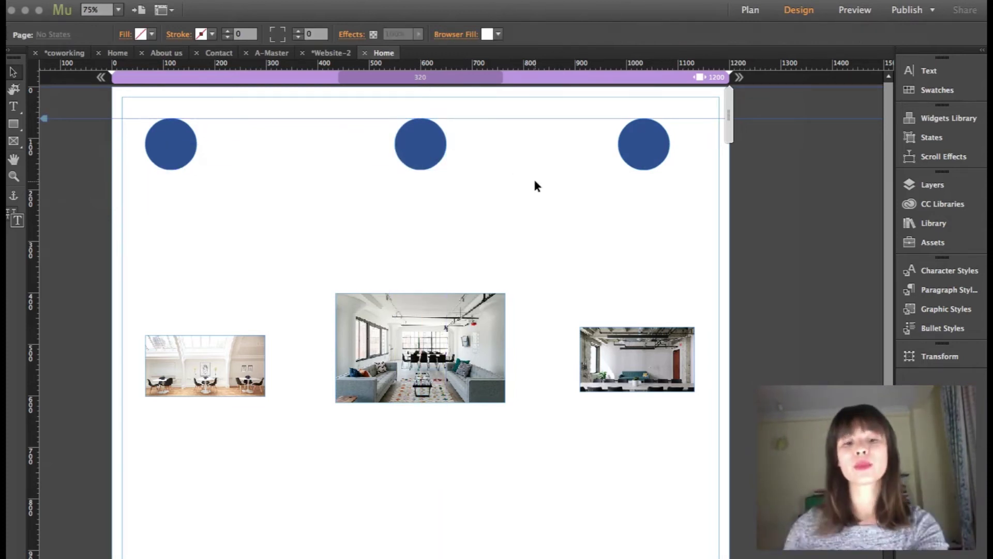
- Preview the page in the browser and examine how the three pinned circles behave while scrolling
key(super+alt+e)
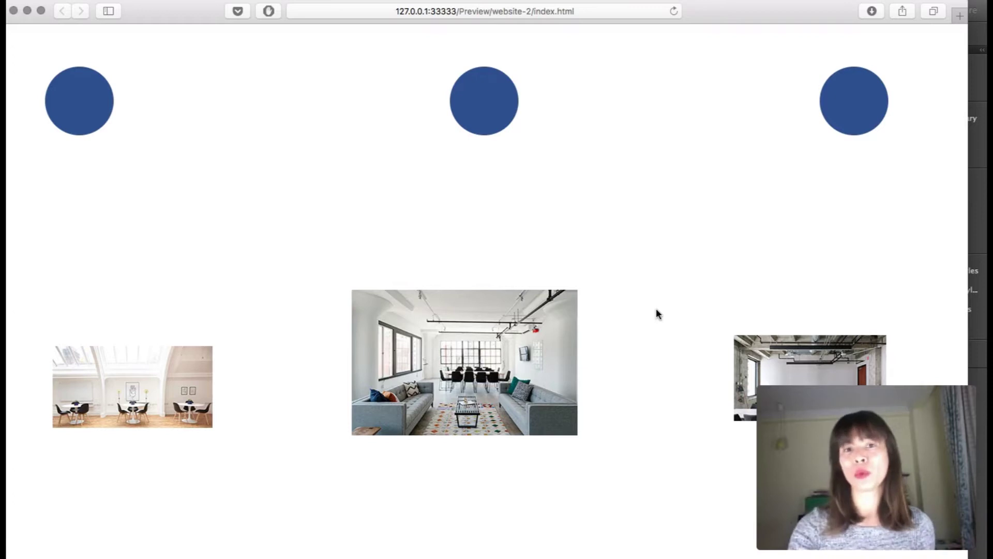
scroll(657, 313, down, 5)
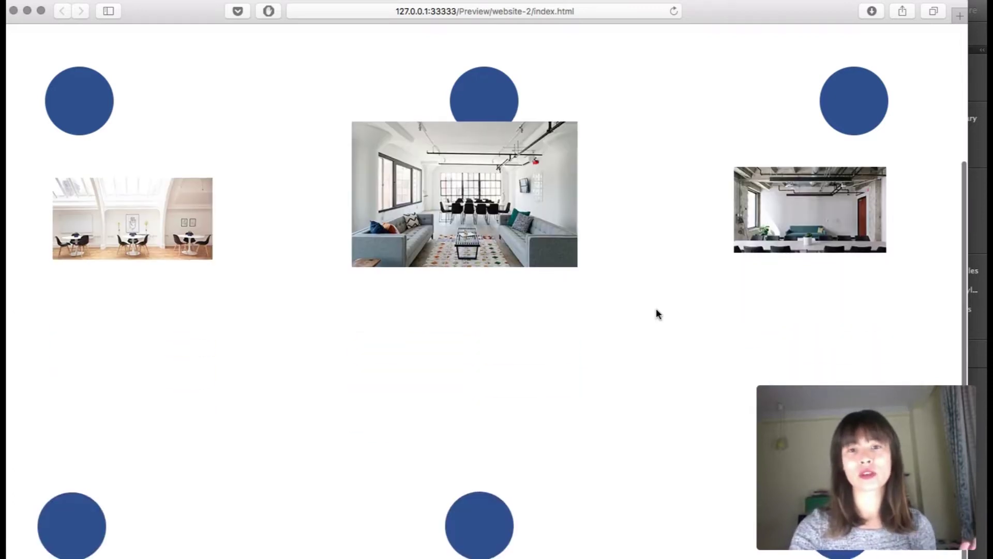
scroll(656, 313, down, 2)
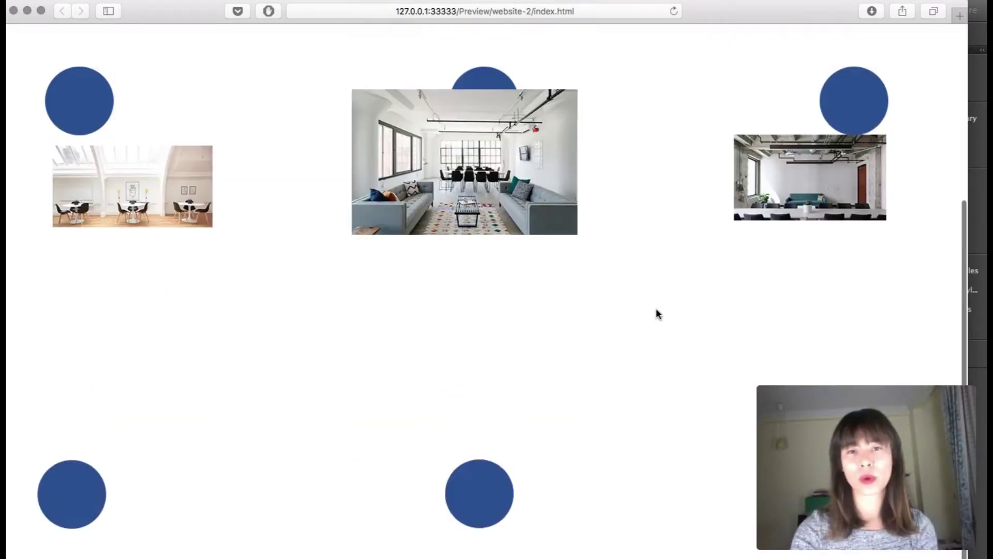
scroll(655, 314, up, 5)
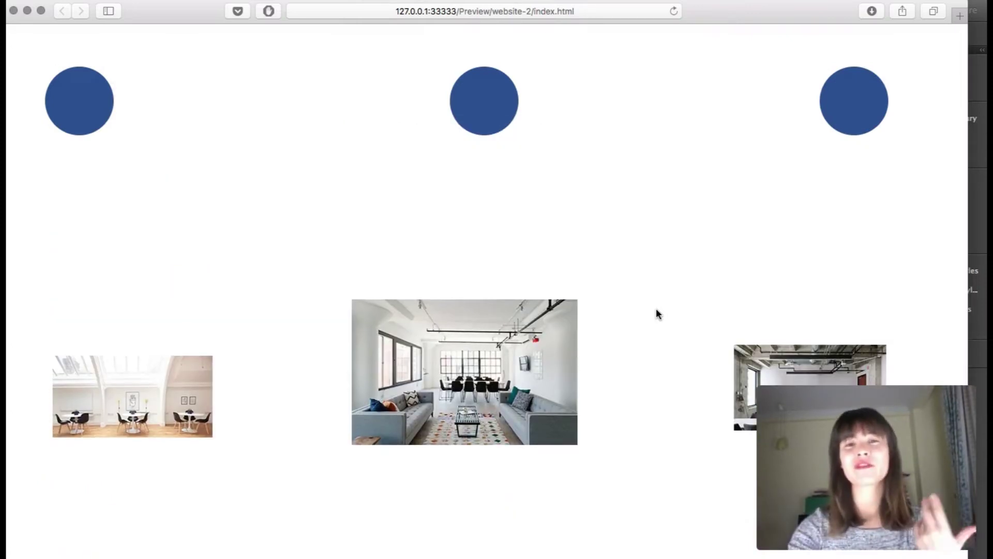
scroll(656, 313, down, 2)
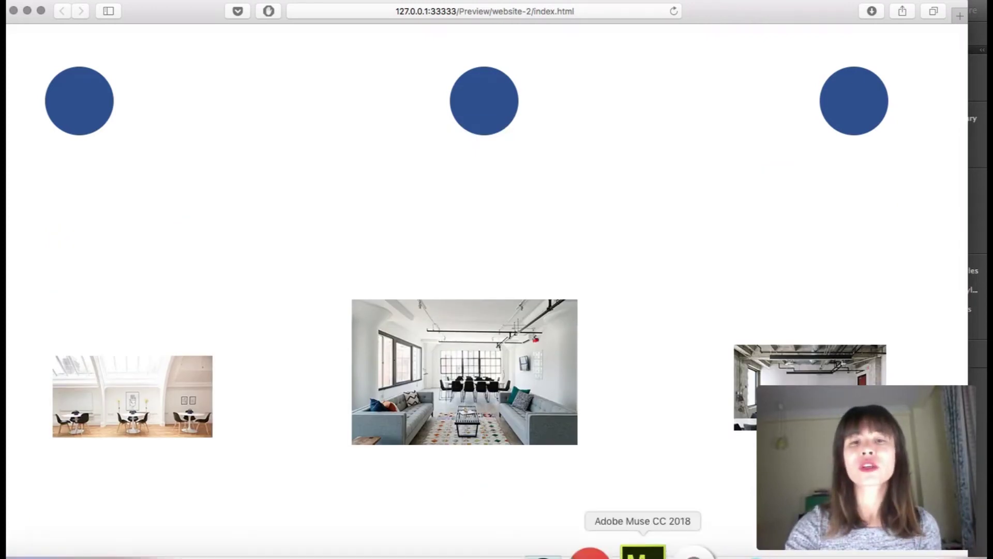
- Switch back to Adobe Muse and draw a full-width rectangle from the page's upper edge over the three upper circles
click(643, 552)
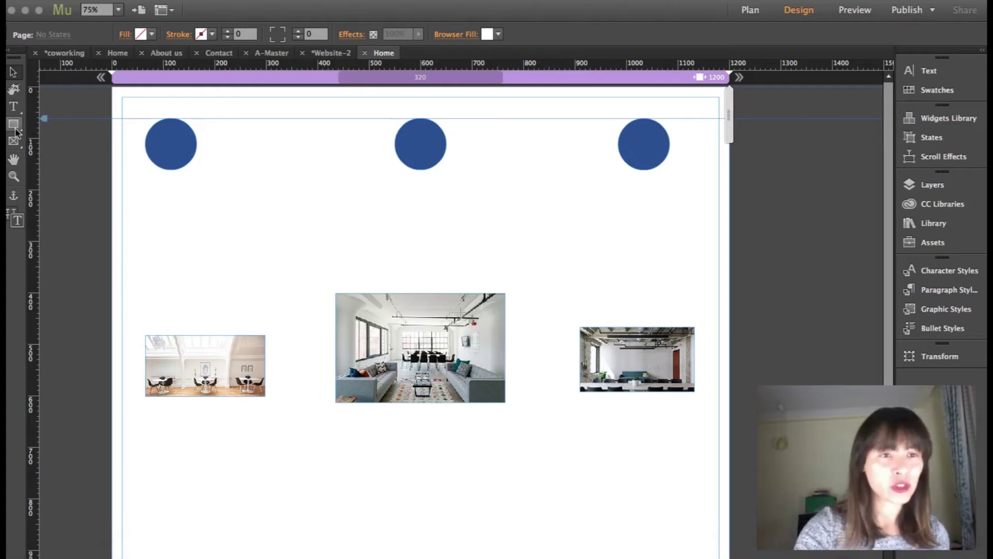
drag(114, 89, 729, 183)
click(15, 71)
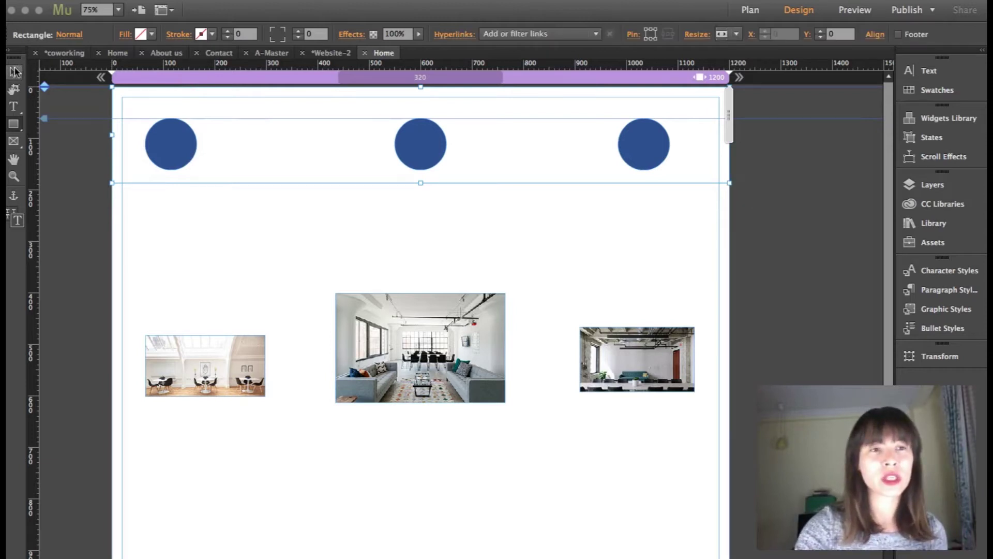
- Fill the full-width rectangle with the solid teal swatch 00A99D
click(128, 35)
click(189, 136)
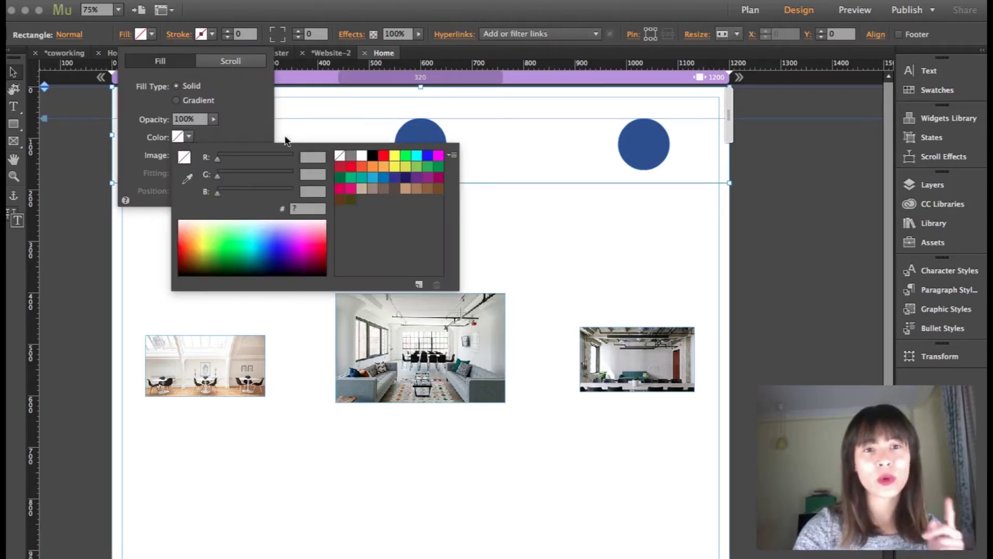
click(386, 183)
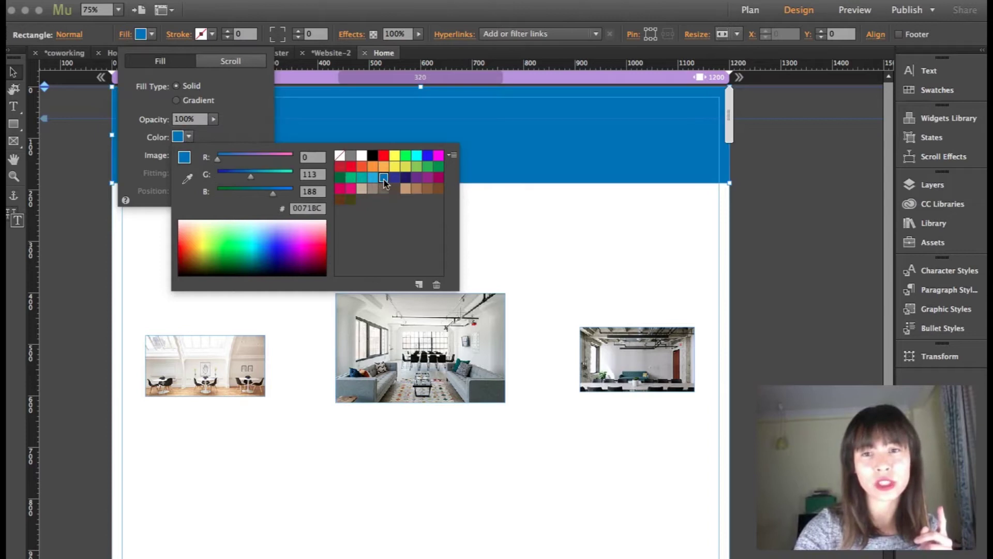
click(362, 178)
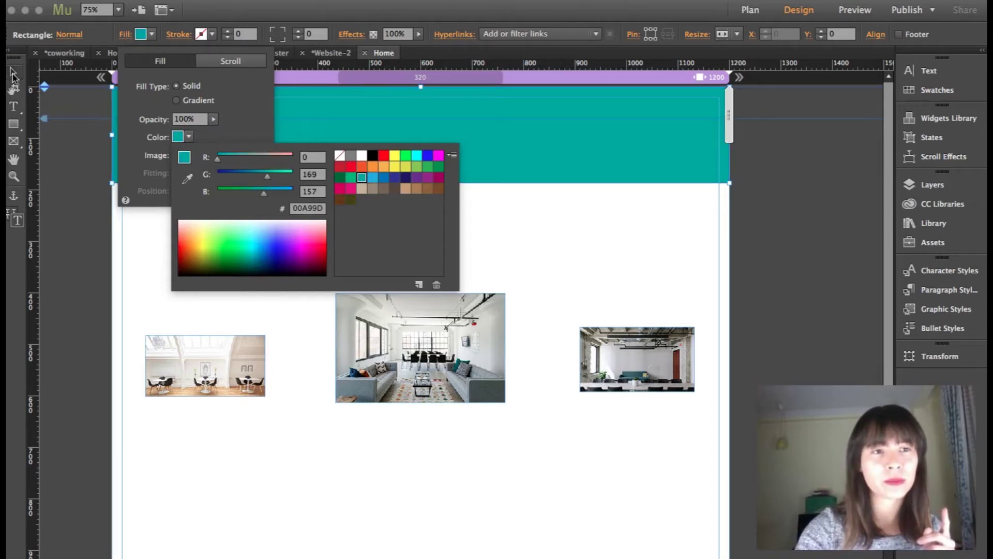
key(Escape)
- Send the teal rectangle to the back, behind the circles, and pin it to the top of the browser window
click(491, 179)
right_click(517, 179)
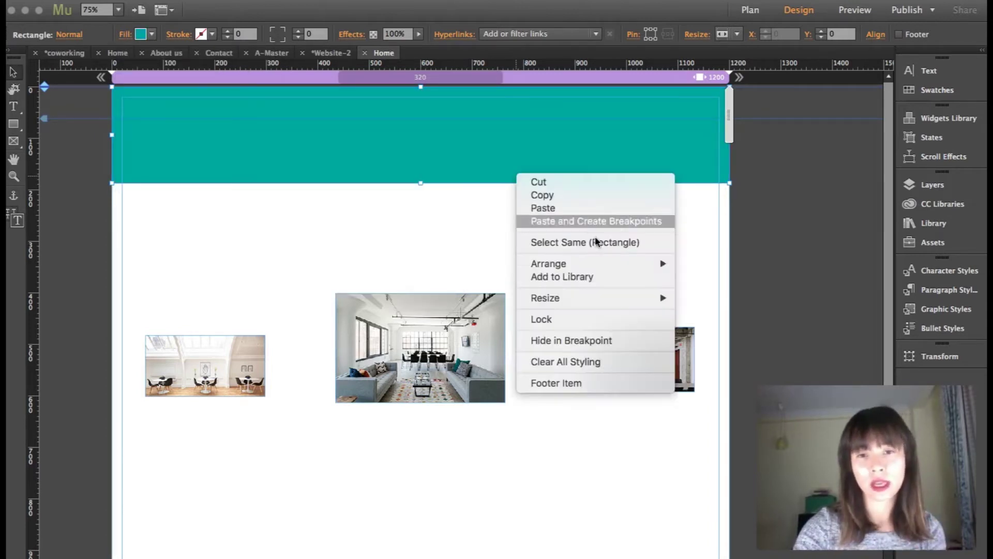
mouse_move(647, 263)
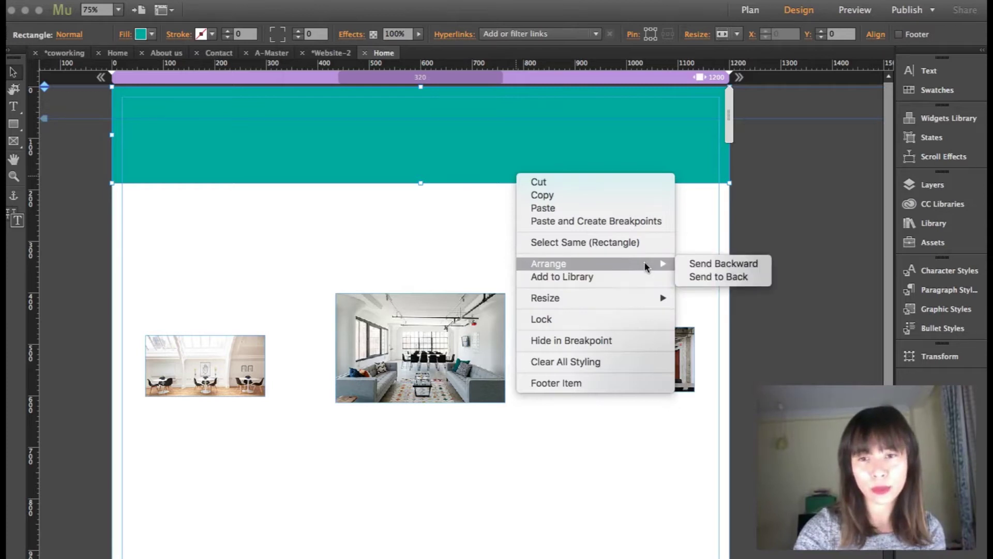
click(730, 274)
click(550, 209)
click(498, 156)
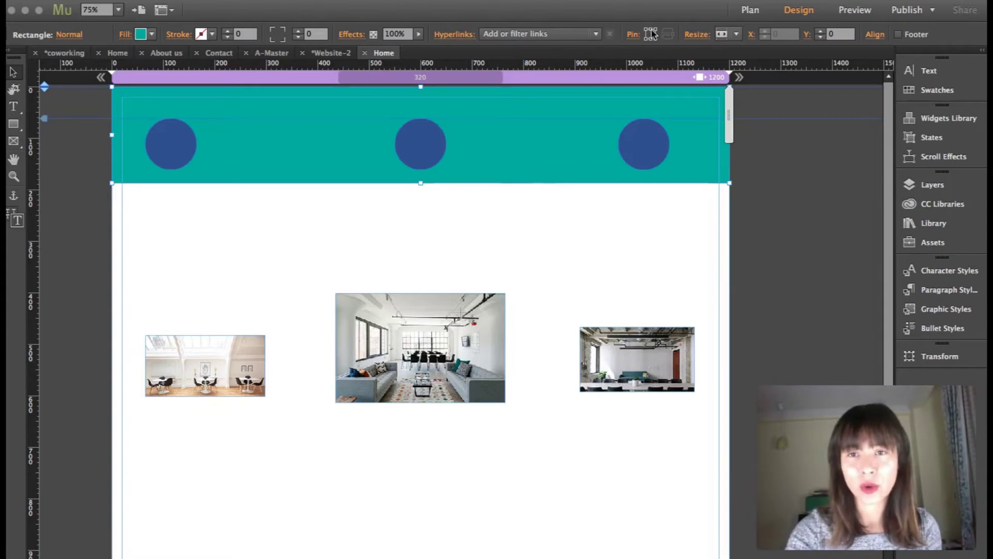
click(510, 214)
- Preview the page in the browser again and examine the pinned teal header and its circles while scrolling
key(super+alt+e)
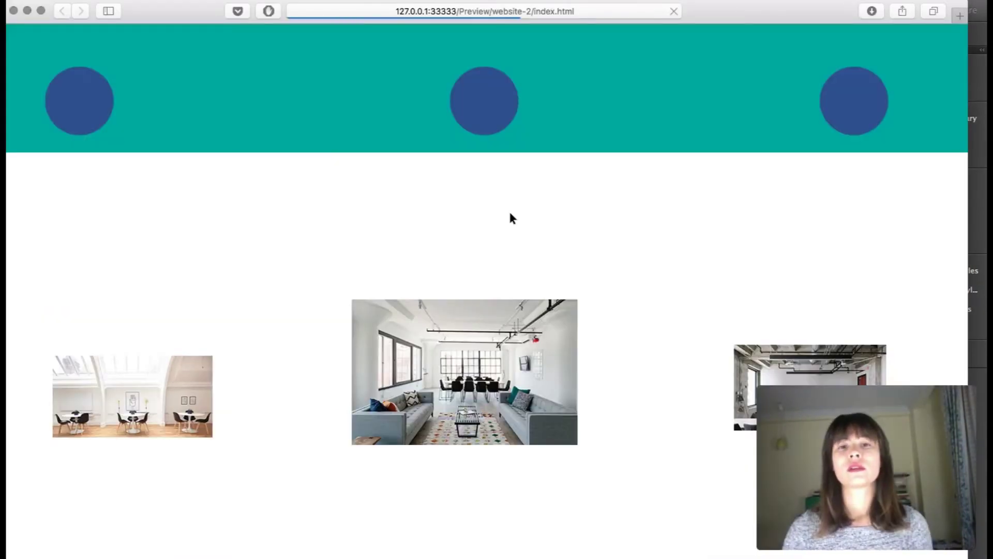
scroll(511, 217, down, 5)
scroll(511, 217, up, 4)
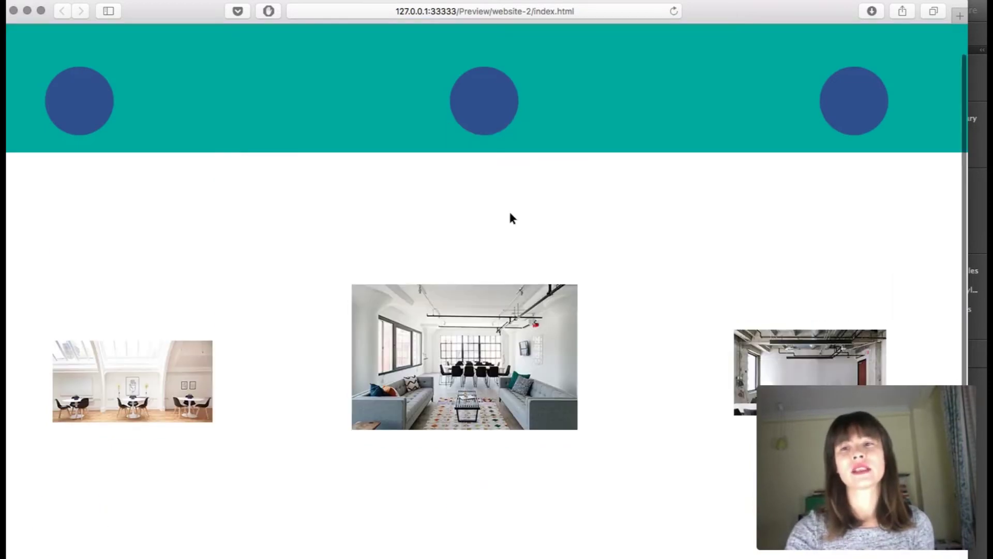
scroll(511, 217, down, 5)
scroll(511, 217, up, 5)
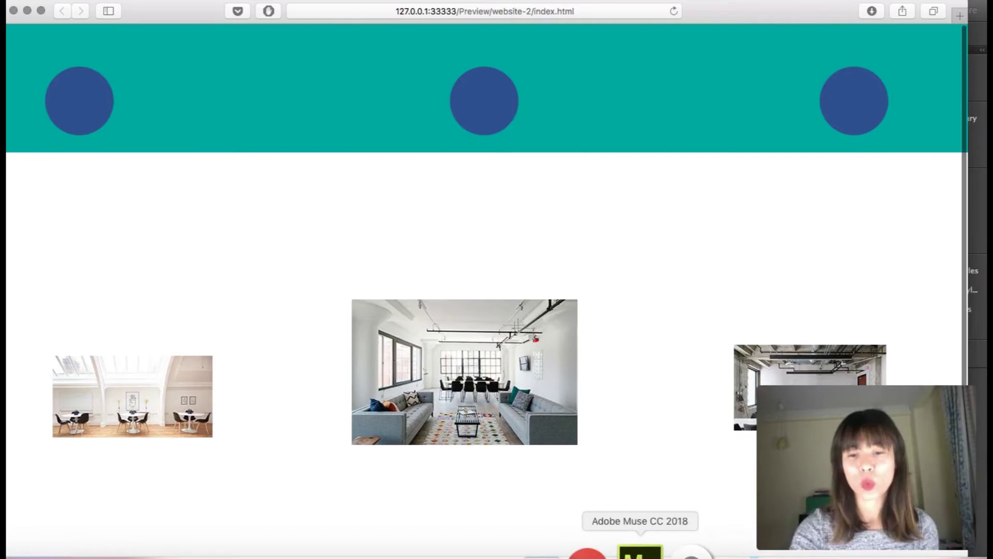
- Switch back to Adobe Muse and pin the three lower circles to the browser window's bottom left, bottom centre and bottom right
click(640, 553)
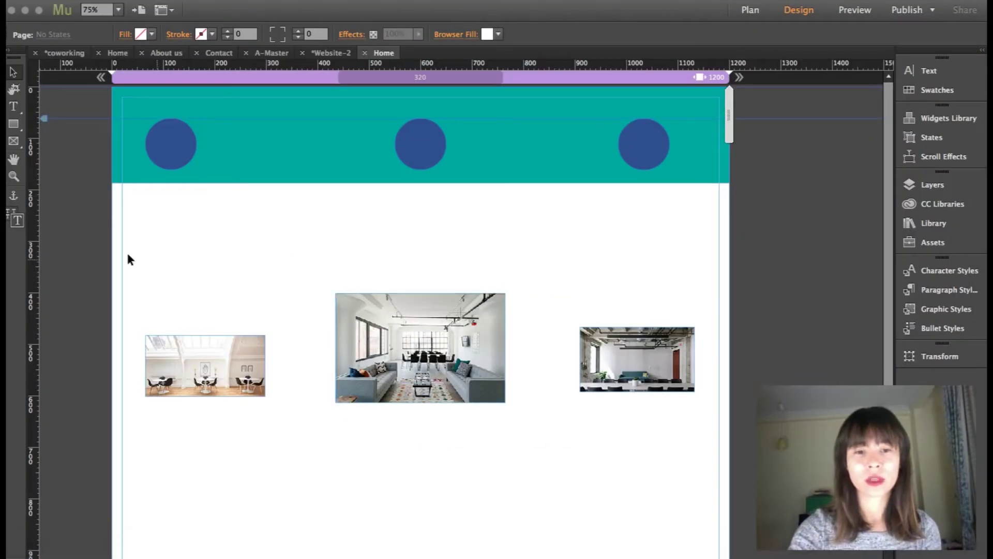
key(z)
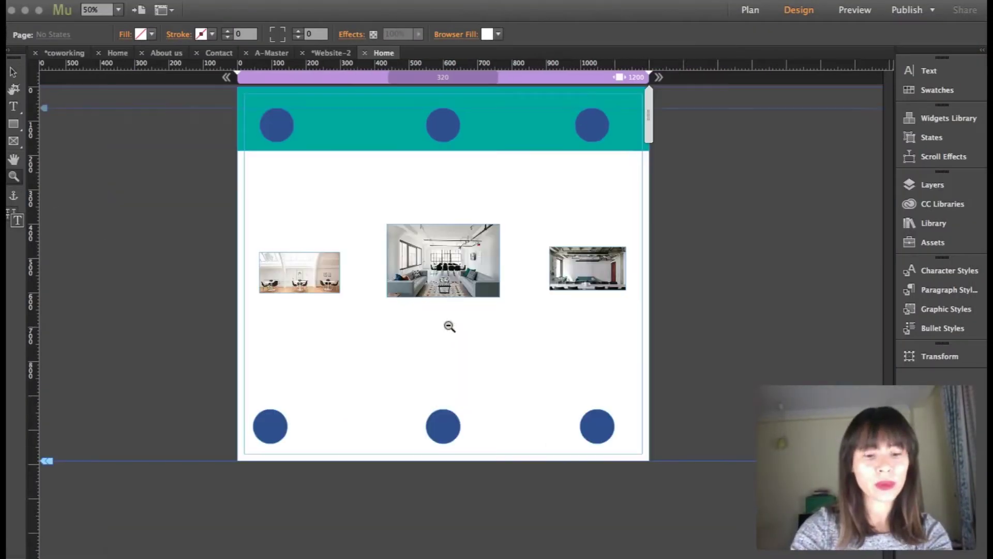
alt+click(448, 326)
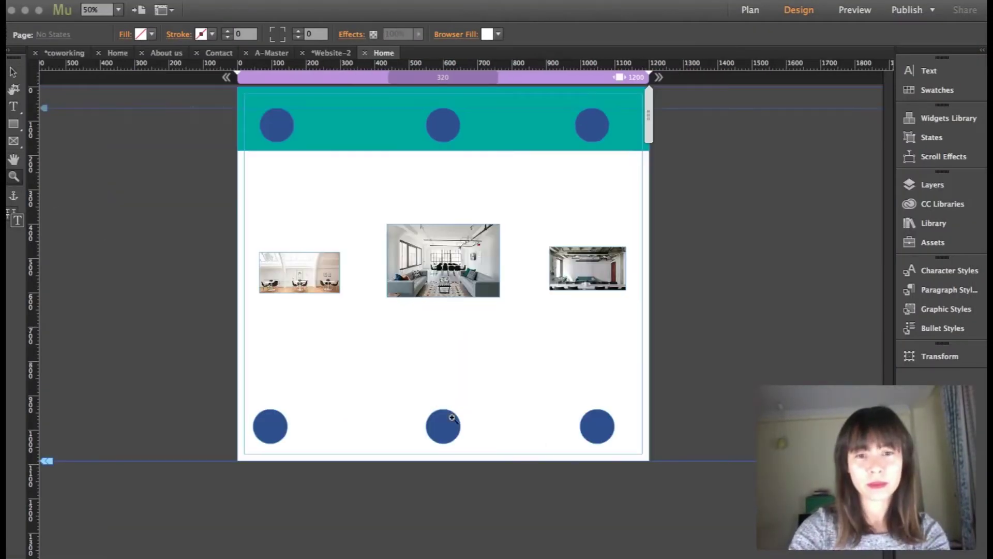
click(14, 72)
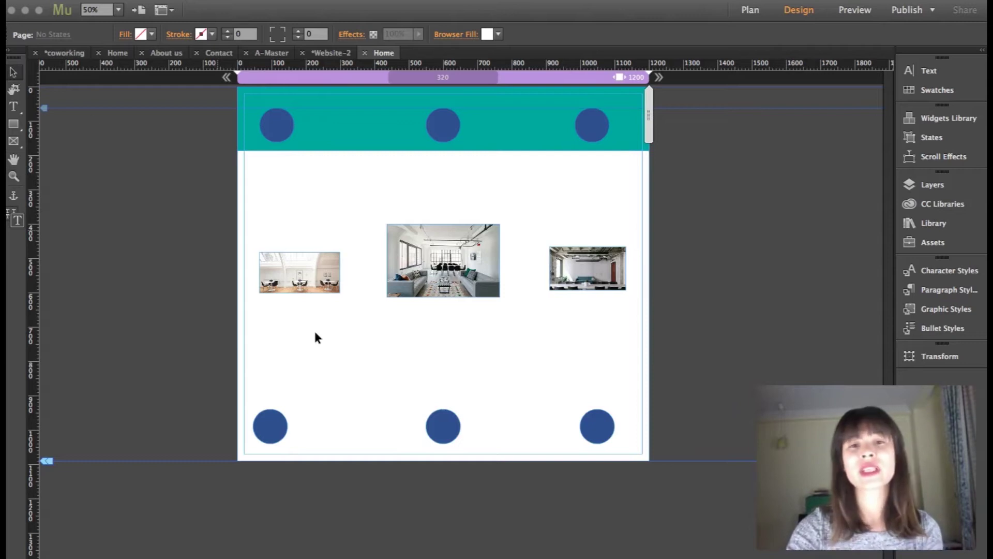
click(260, 429)
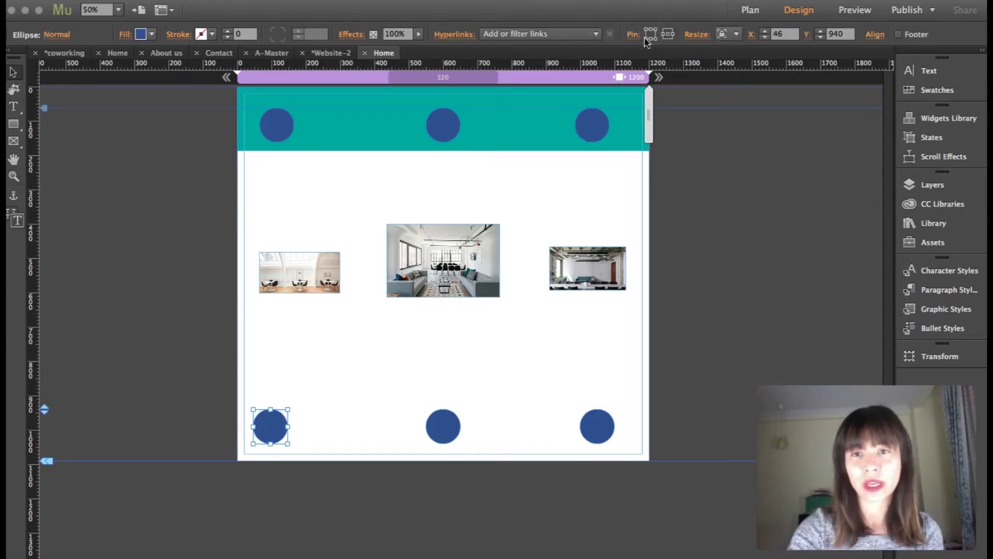
click(449, 427)
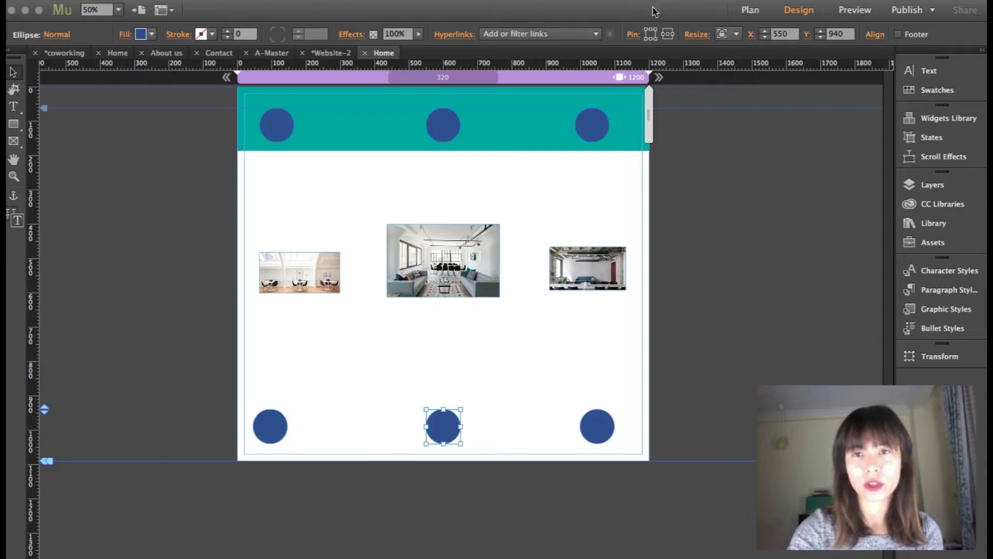
click(601, 427)
click(655, 38)
- Extend the page's lower boundary downward by about 230 px, lengthening the empty area beneath the pictures
drag(45, 461, 44, 539)
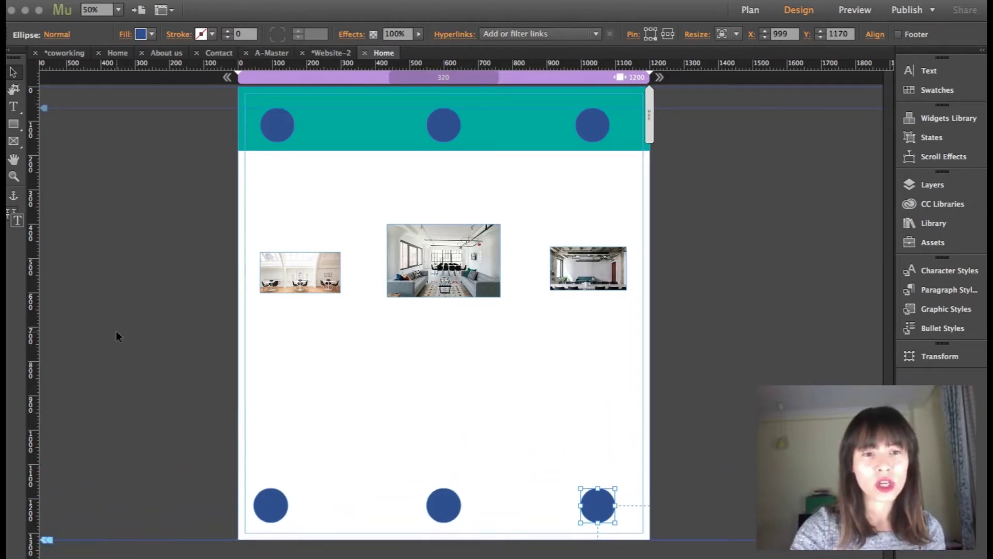
click(115, 331)
click(340, 125)
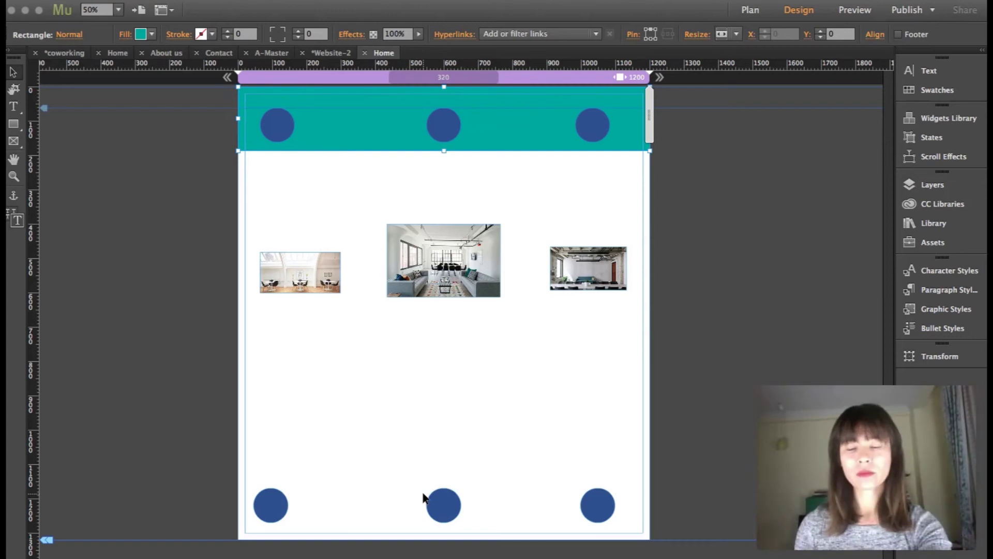
- Preview the page in the browser and examine the pinned header and lower circles while scrolling up and down
key(super+alt+e)
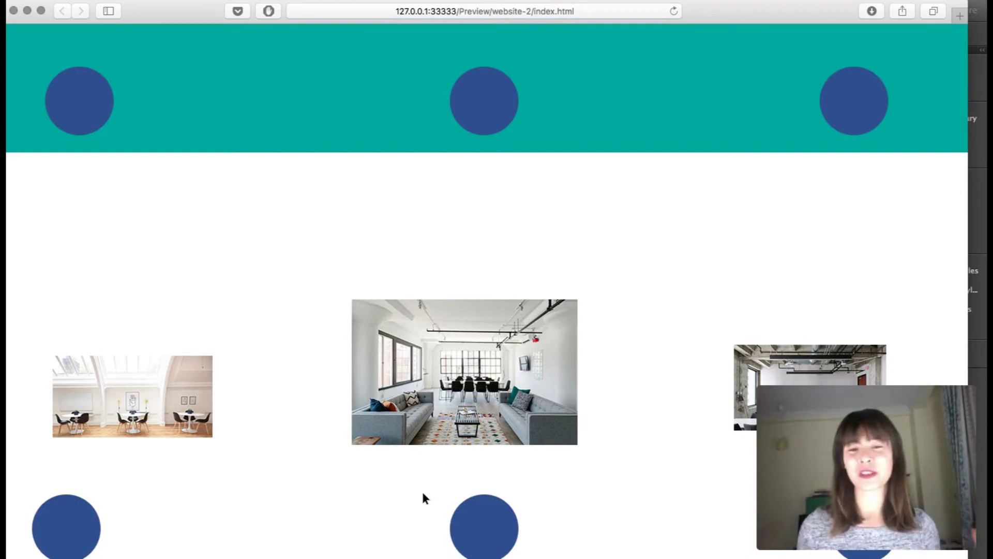
scroll(423, 495, down, 10)
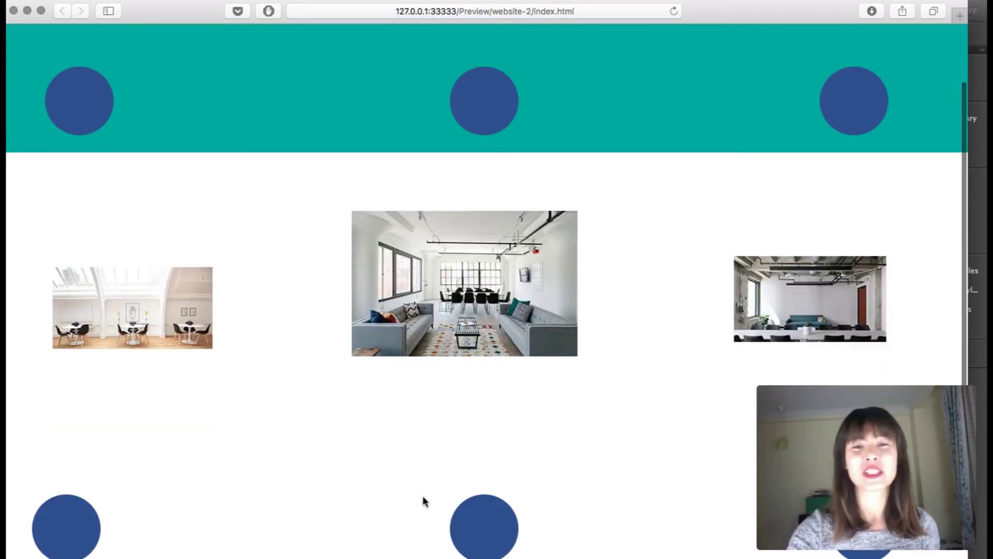
scroll(423, 496, up, 10)
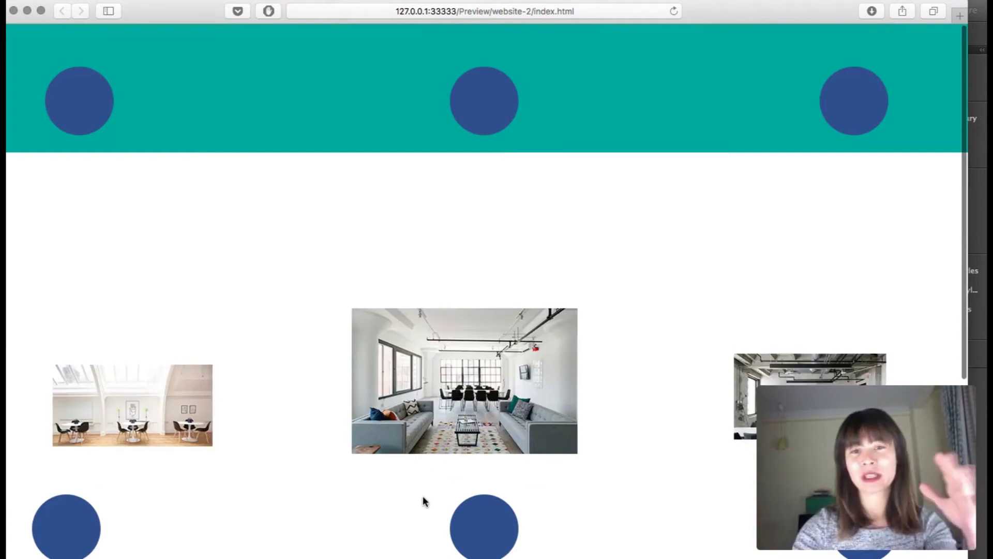
scroll(423, 496, down, 10)
scroll(423, 495, up, 10)
scroll(423, 494, down, 10)
scroll(423, 490, up, 10)
scroll(423, 490, down, 1)
mouse_move(151, 552)
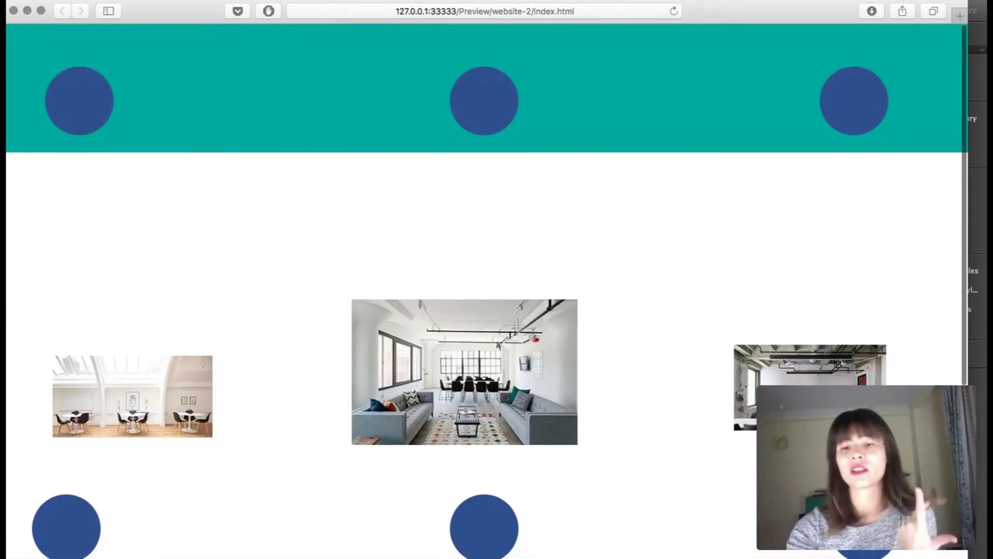
- Switch back to Adobe Muse and review the settings of the teal header, the upper-left circle and the three lower circles
click(647, 551)
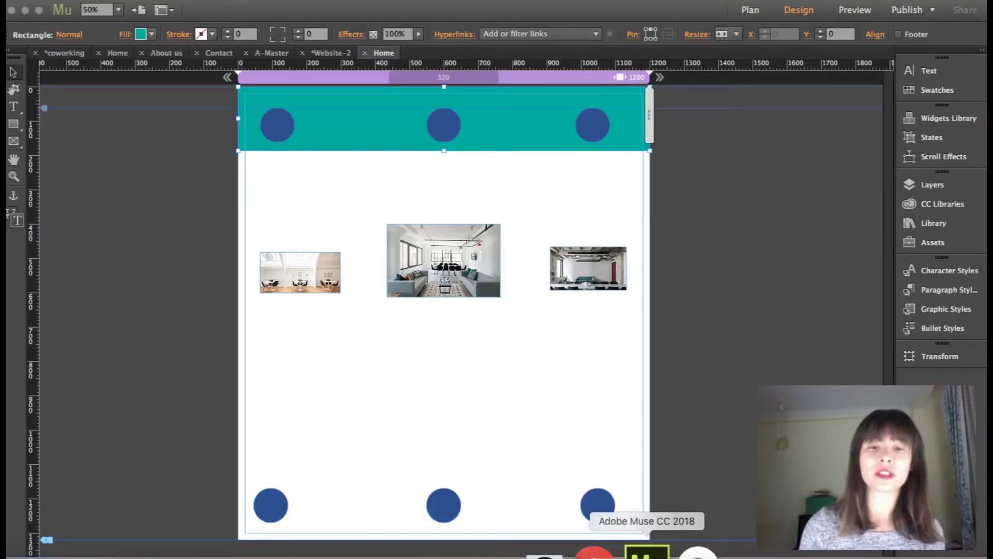
click(336, 417)
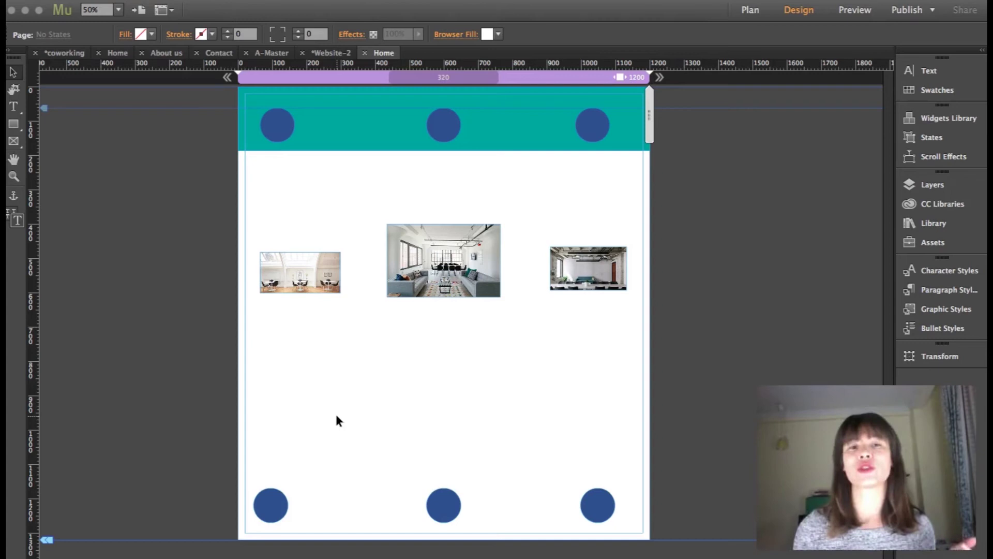
click(366, 133)
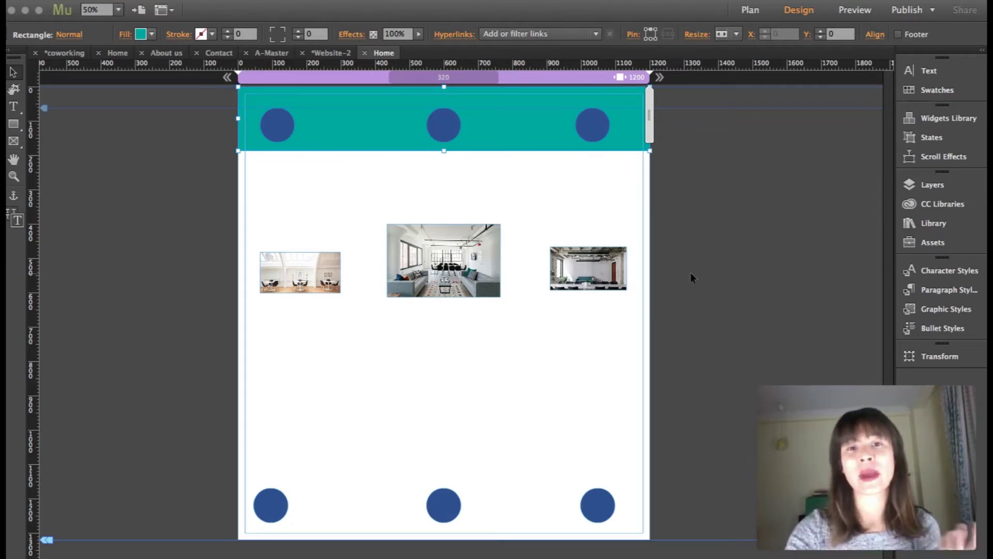
click(280, 132)
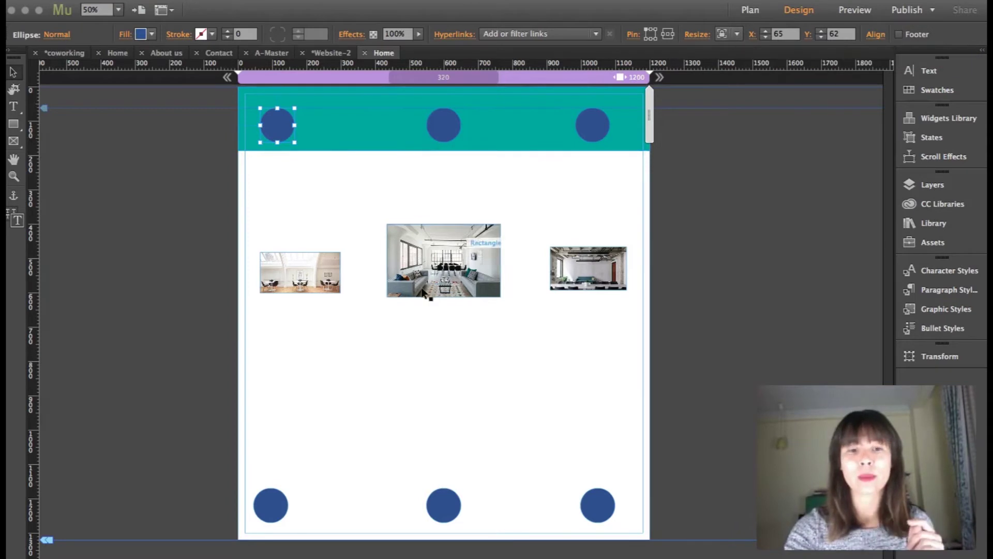
click(272, 506)
click(446, 508)
click(594, 506)
- Set the resize option of all three circles in the teal header to Responsive Width and Height
click(280, 133)
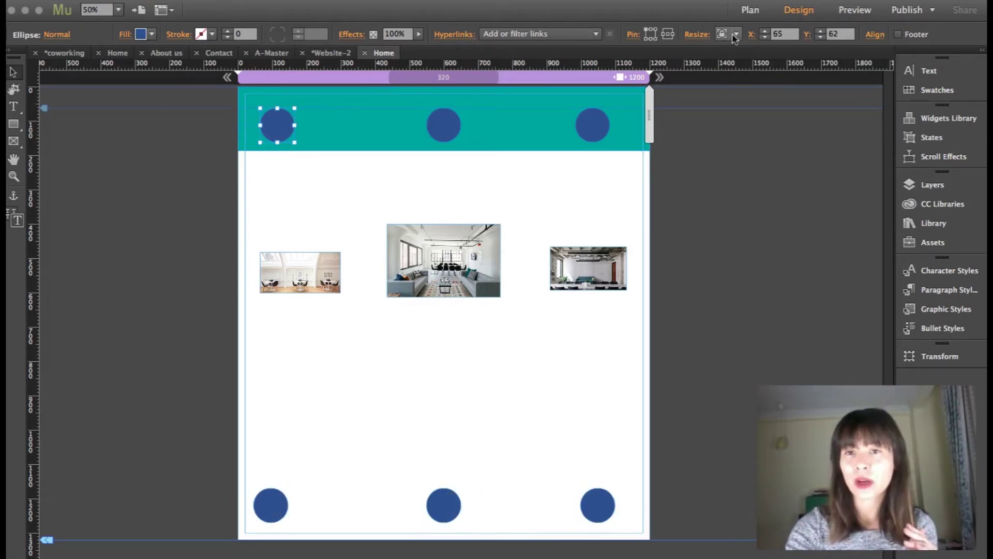
click(736, 34)
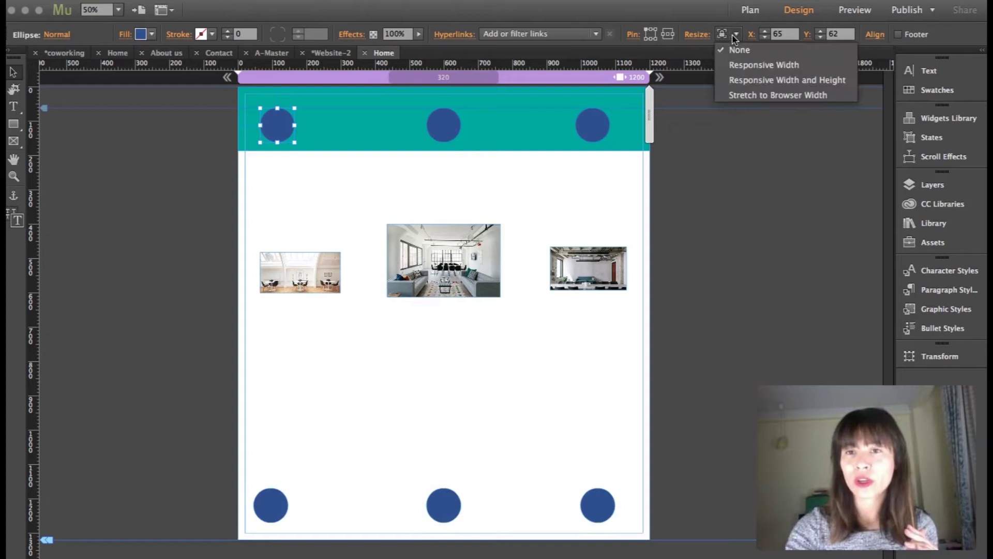
click(746, 81)
click(444, 132)
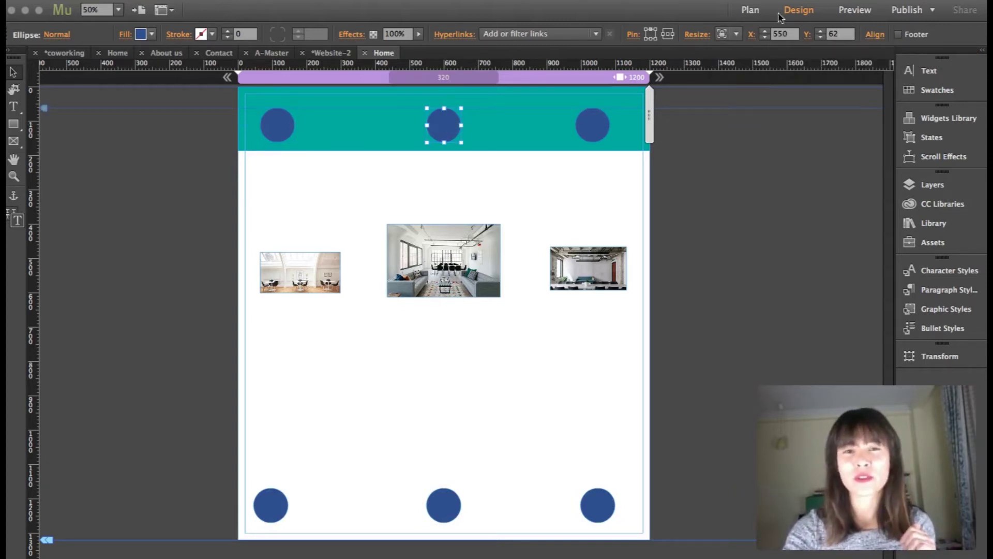
click(736, 35)
click(750, 81)
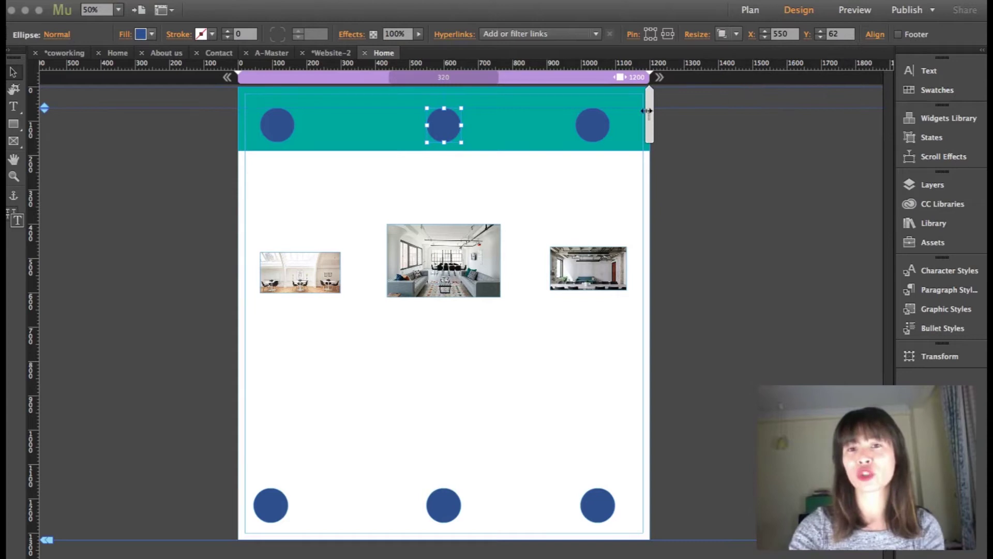
click(601, 119)
click(736, 34)
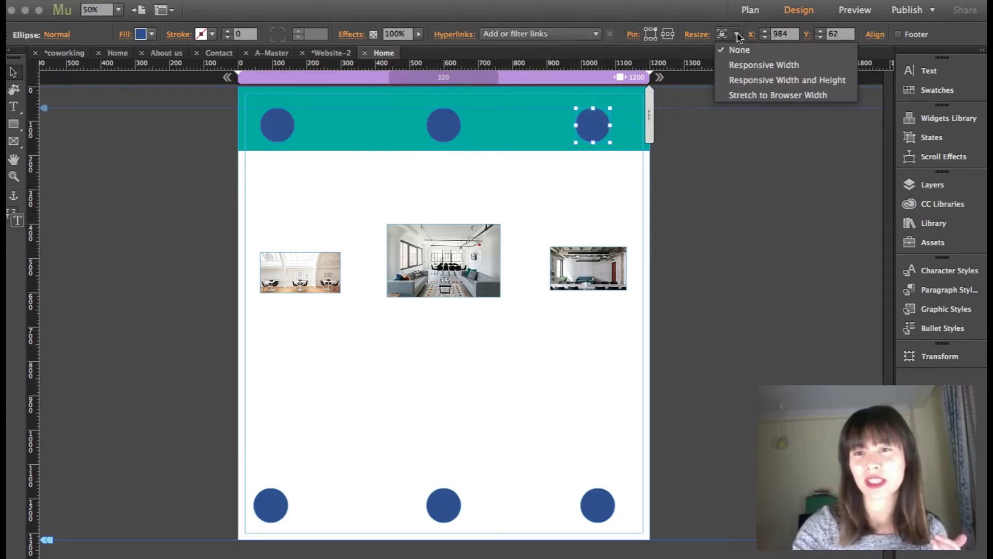
click(740, 80)
click(737, 132)
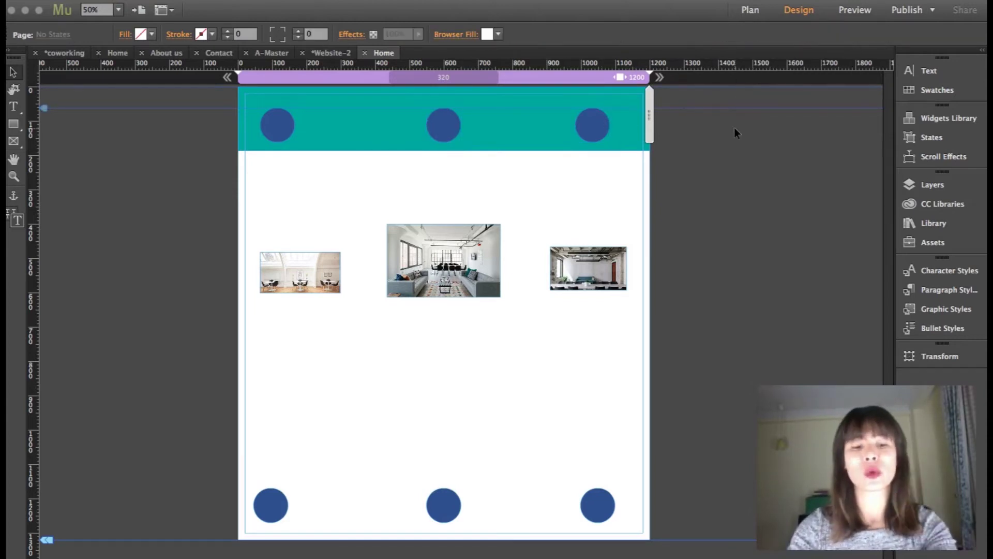
- Preview the page in the browser, narrowing and widening the window to examine how the header circles scale
key(super+shift+e)
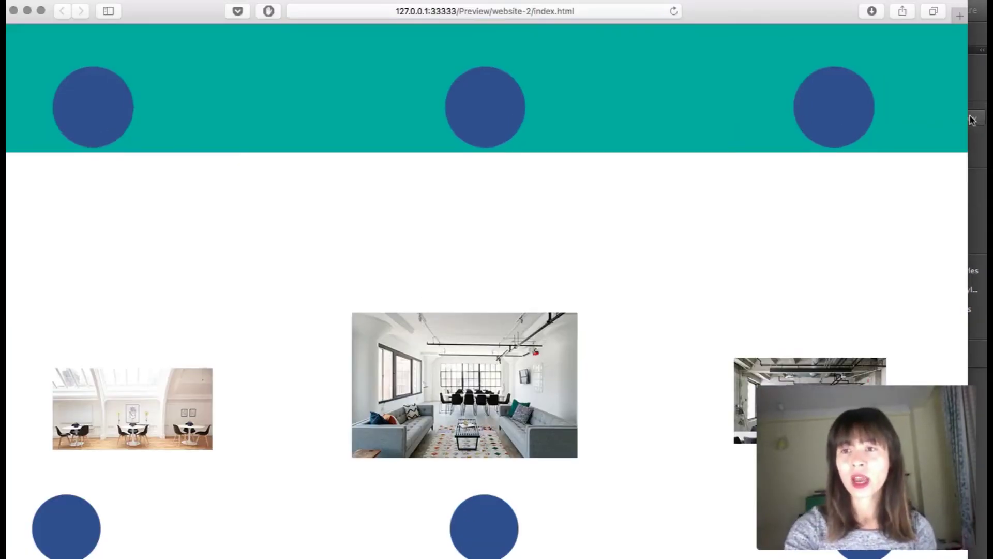
drag(970, 118, 550, 111)
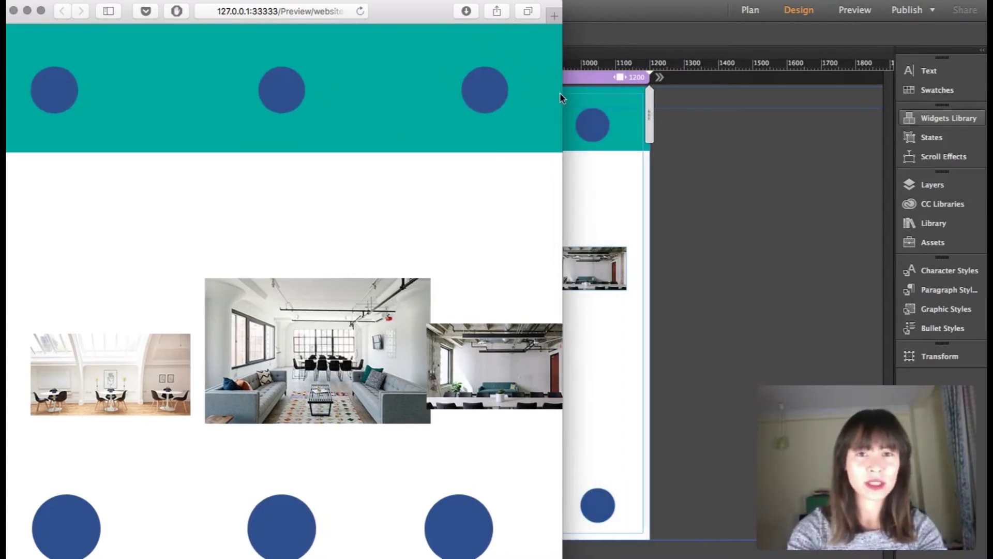
drag(534, 102, 980, 196)
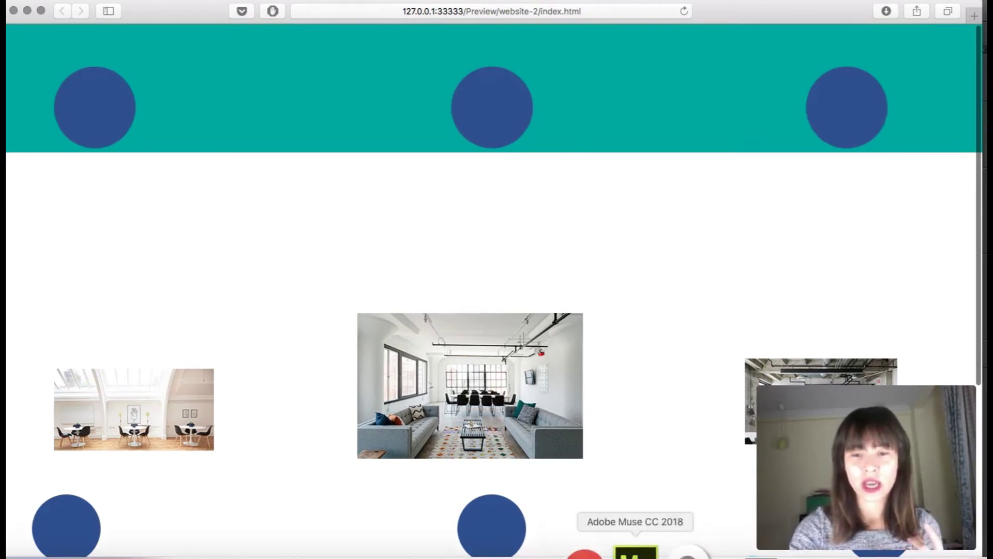
- Check the three lower circles' pin and resize settings in Adobe Muse, and compare their behaviour in the browser preview
click(641, 551)
click(273, 506)
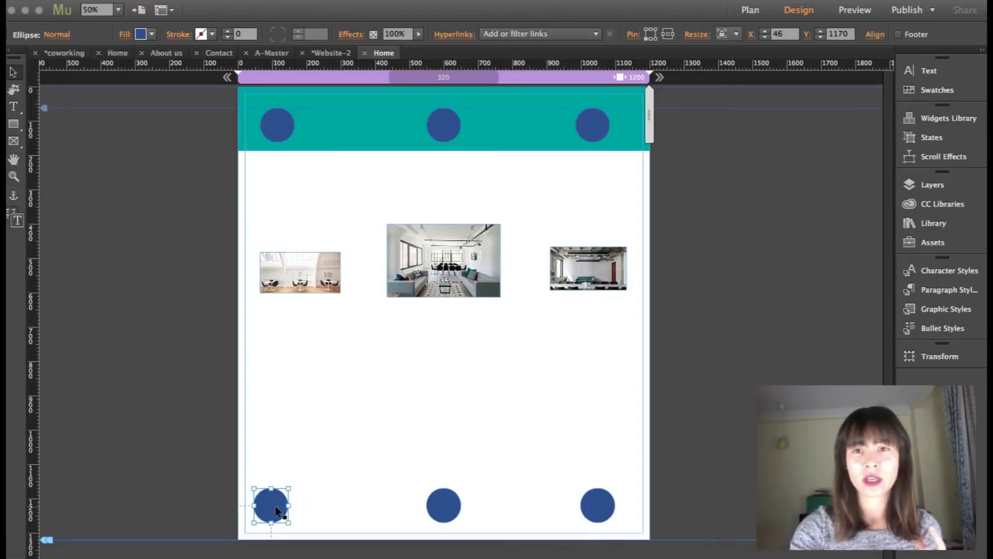
click(453, 506)
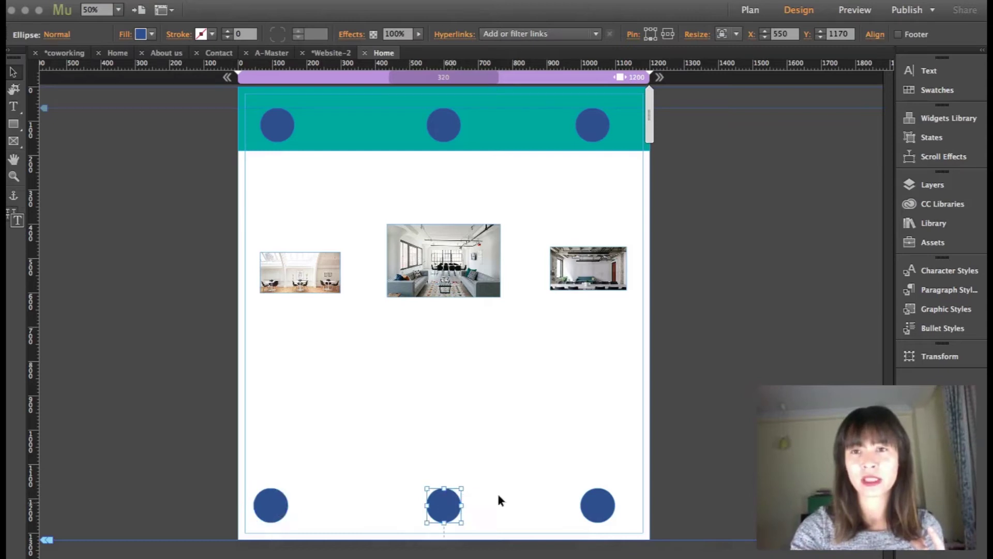
click(601, 500)
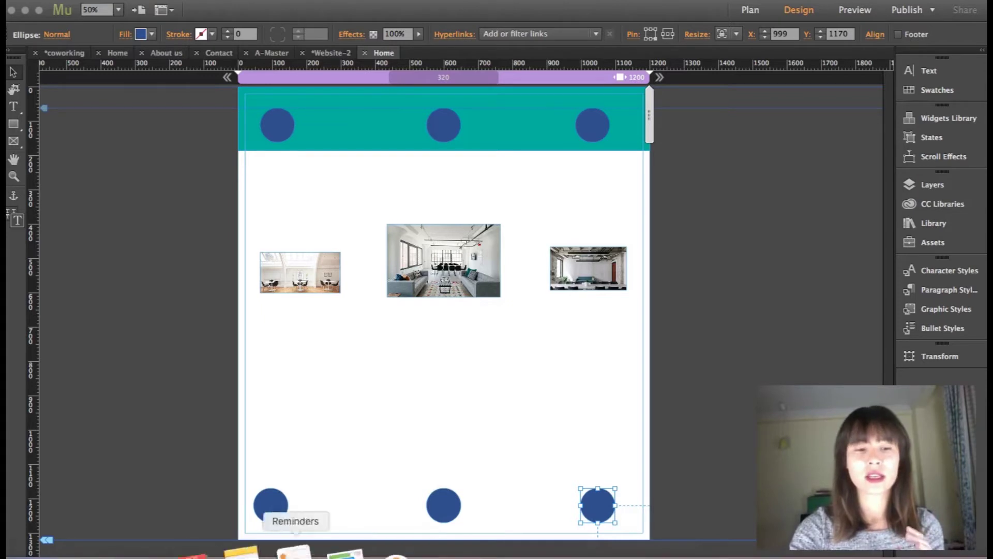
click(120, 552)
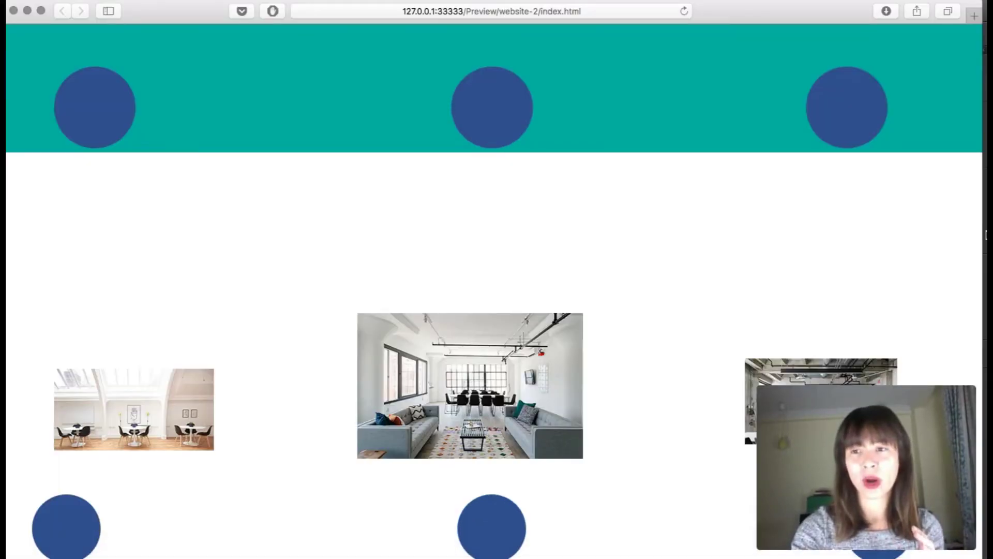
drag(982, 233, 983, 352)
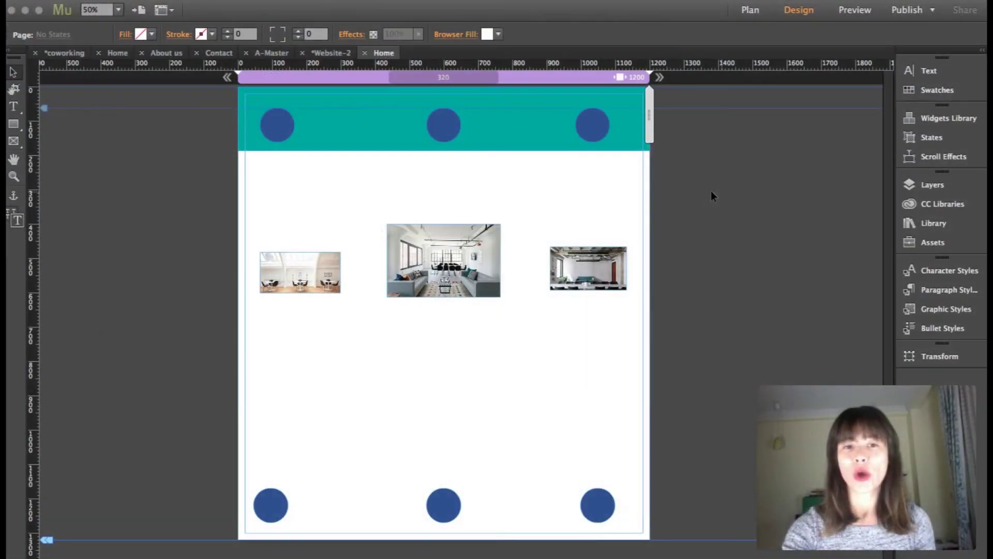
- Back in Adobe Muse, pin the three pictures to the page's left, centre and right respectively
click(275, 274)
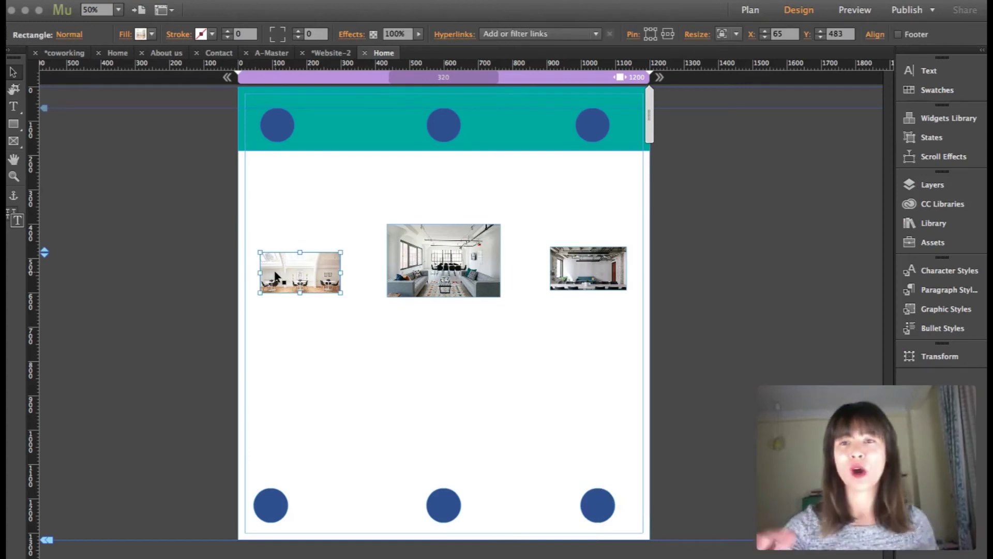
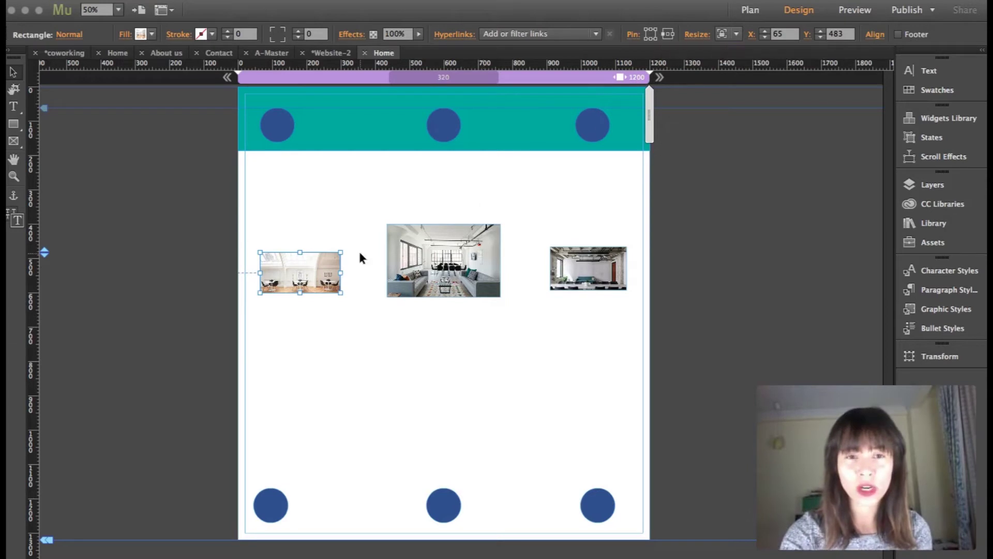
click(434, 243)
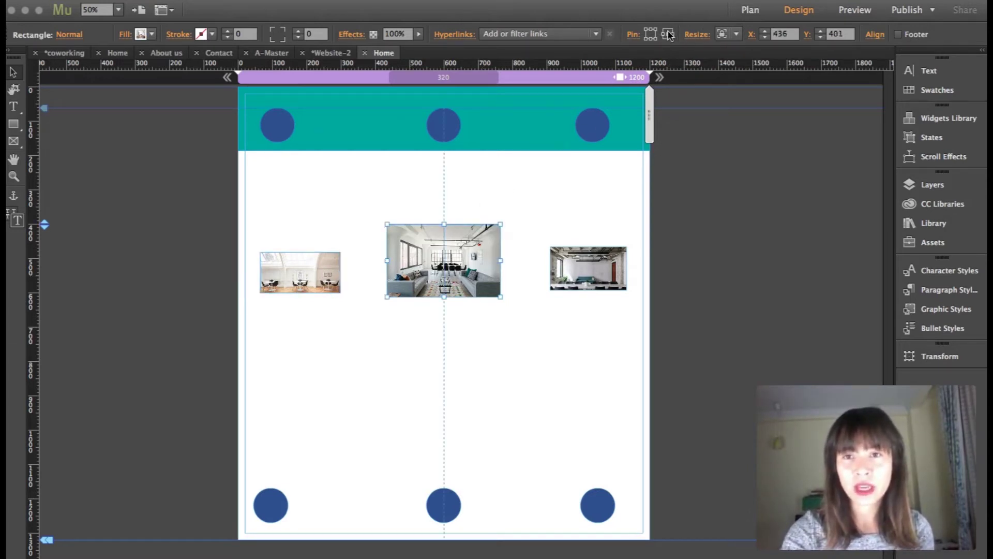
click(592, 266)
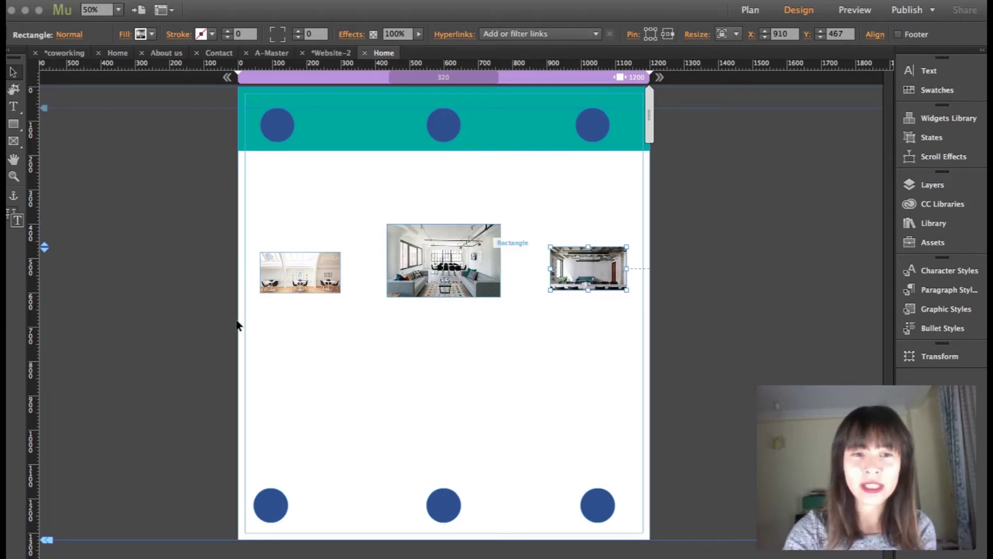
- Move the left picture to X 96, Y 473 and delete the teal header rectangle behind the upper circles
click(300, 274)
drag(316, 280, 288, 276)
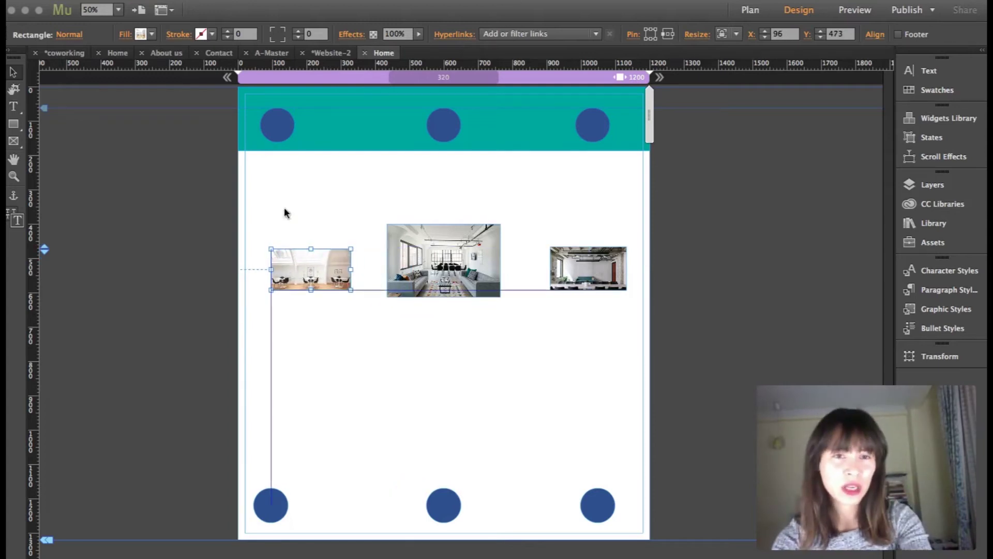
click(279, 129)
click(318, 130)
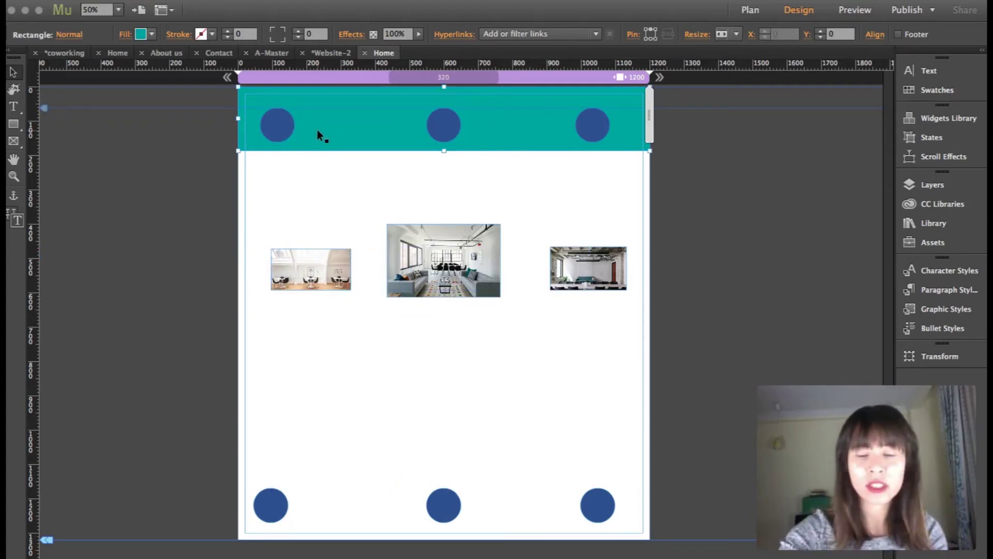
key(Delete)
- Move the upper-left circle to X 74, Y 62, and align the left picture beneath it at X 74, Y 467
click(274, 131)
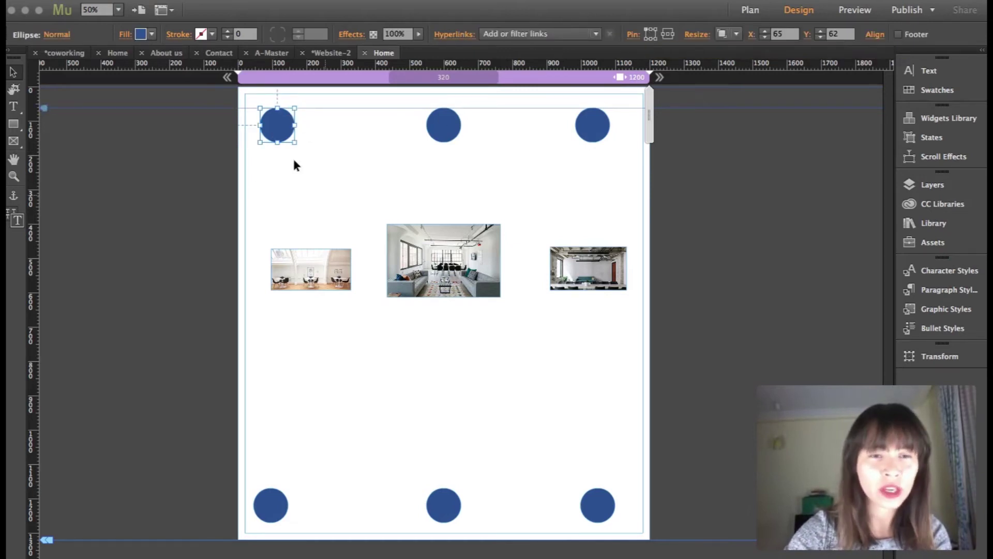
drag(283, 140, 280, 133)
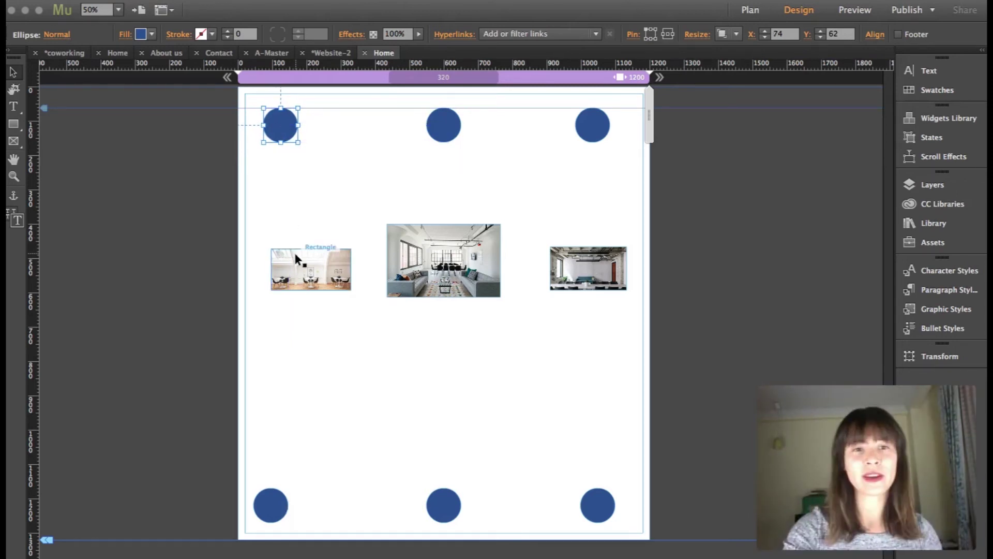
click(321, 280)
mouse_move(320, 279)
mouse_down()
mouse_move(308, 279)
mouse_move(311, 272)
mouse_up()
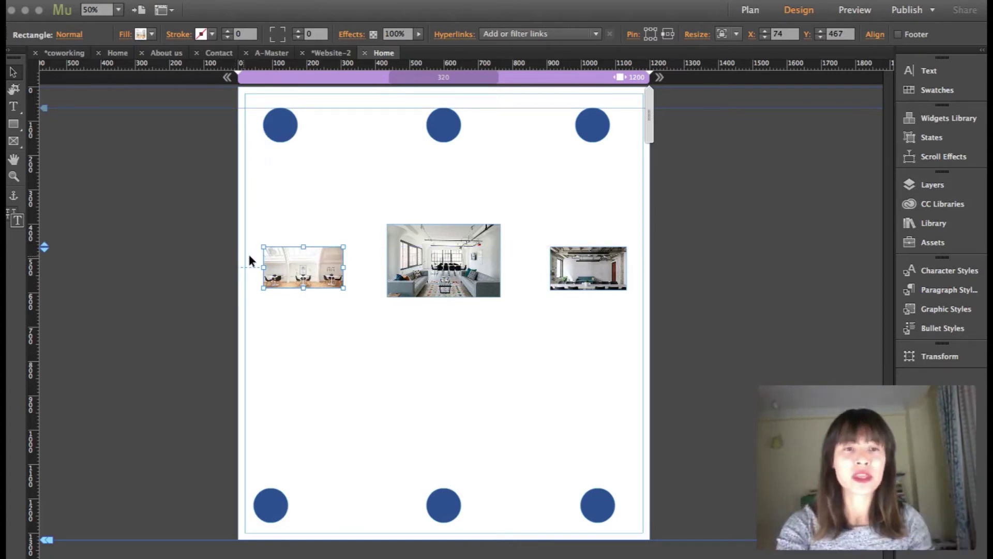
- Move the right picture closer to the centre picture, to X 893, Y 461
key(z)
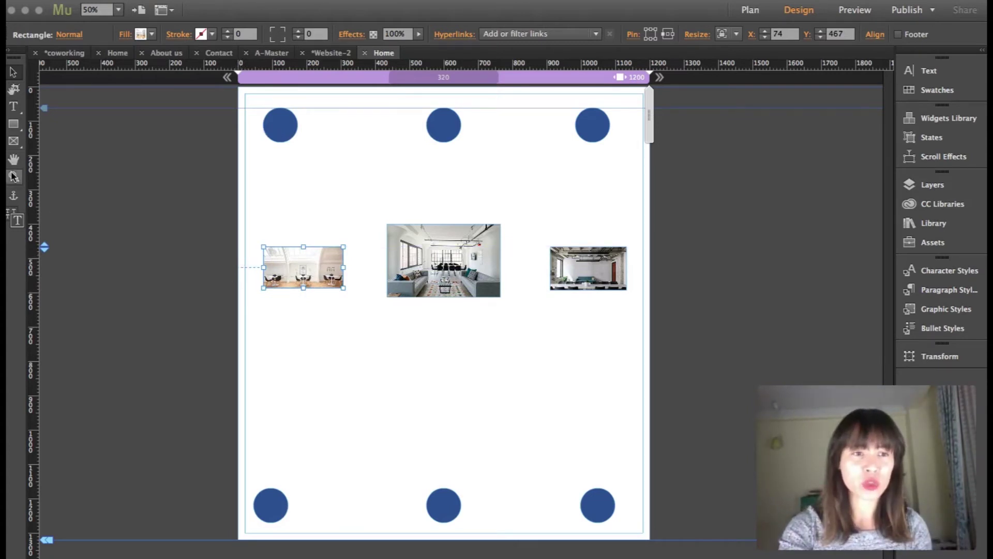
click(342, 258)
click(441, 294)
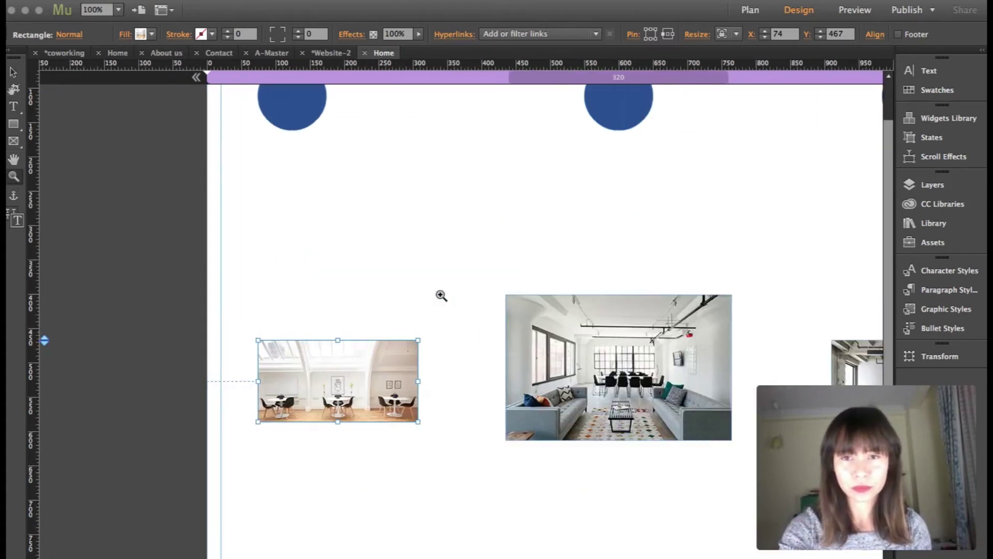
scroll(440, 295, right, 3)
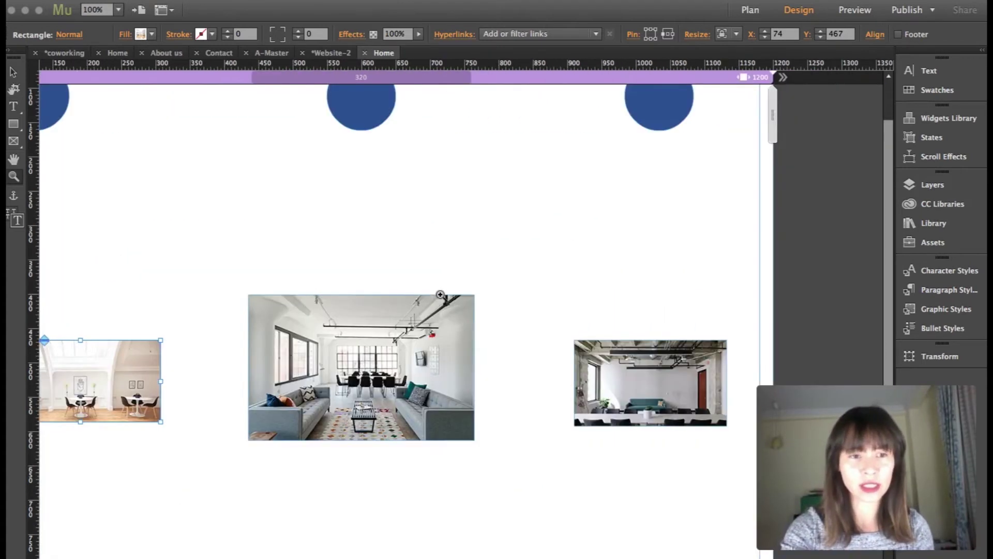
scroll(441, 294, left, 6)
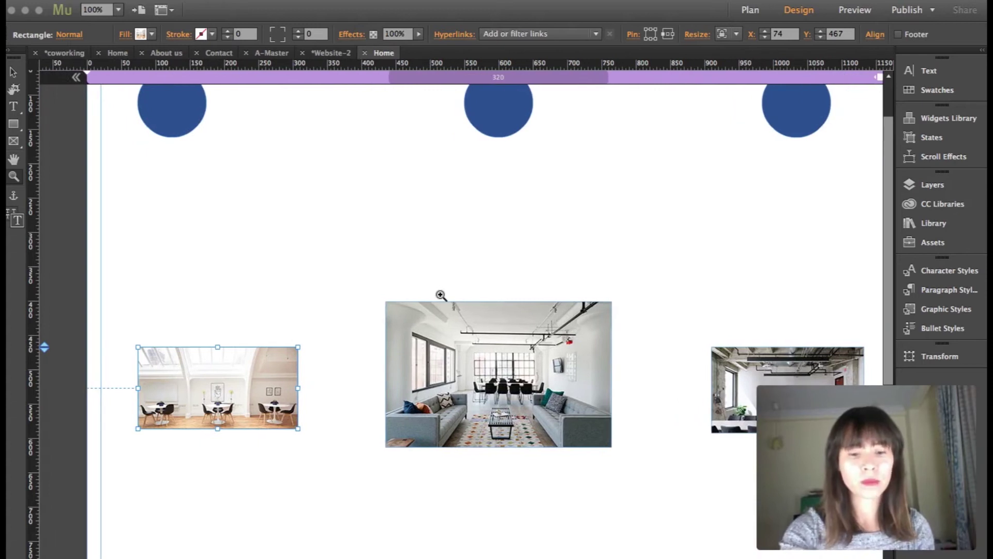
key(v)
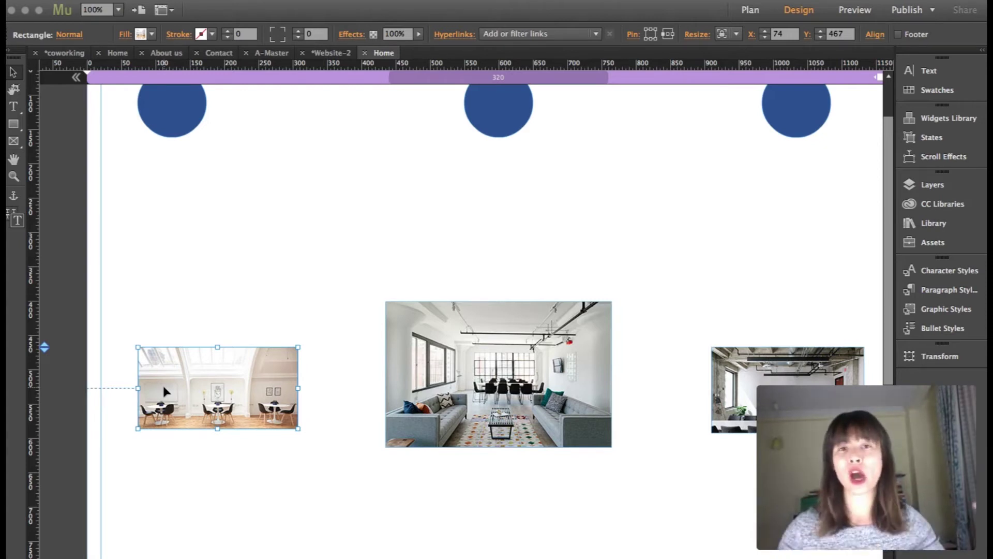
click(458, 366)
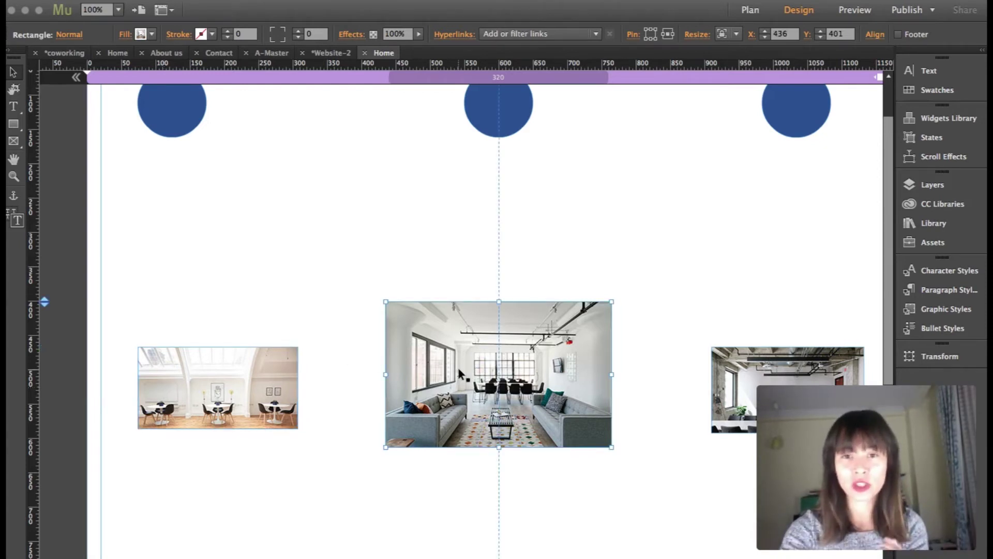
scroll(616, 363, right, 3)
click(708, 371)
scroll(707, 369, right, 3)
mouse_move(651, 365)
mouse_down()
mouse_move(636, 364)
mouse_move(644, 359)
mouse_up()
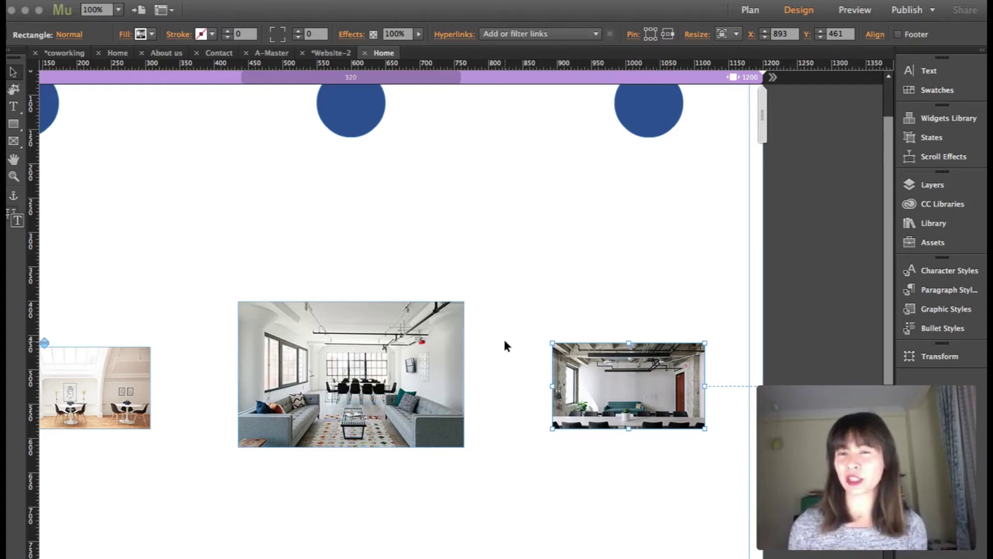
- Preview the page in the browser and examine which circles and pictures move with the page while scrolling
key(super+alt+e)
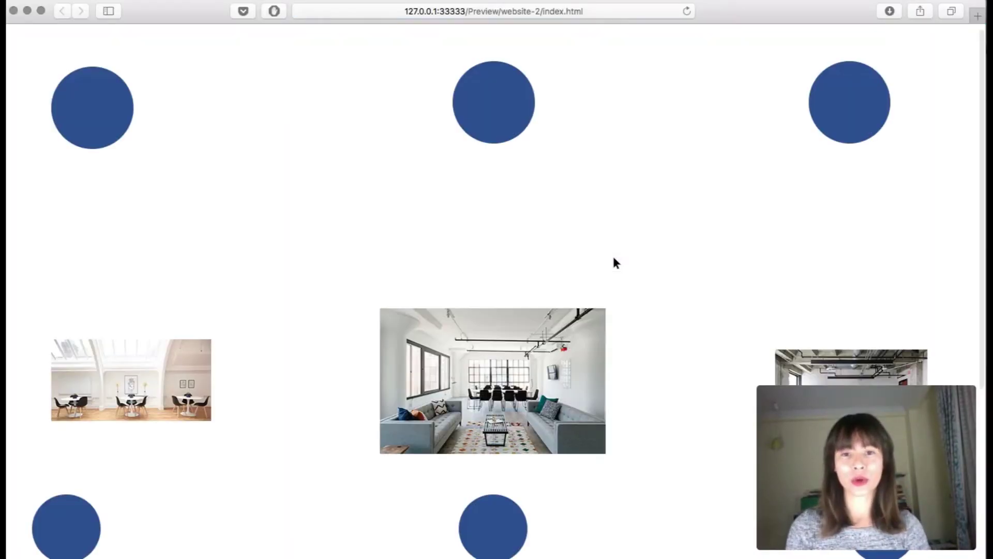
scroll(614, 262, down, 2)
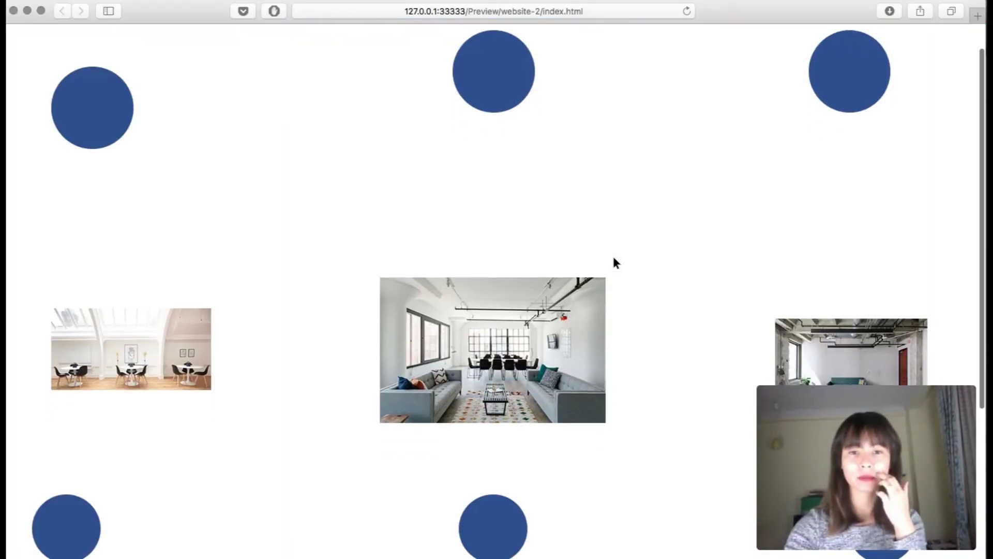
scroll(723, 259, down, 2)
scroll(723, 259, up, 3)
scroll(721, 256, down, 2)
scroll(721, 256, up, 2)
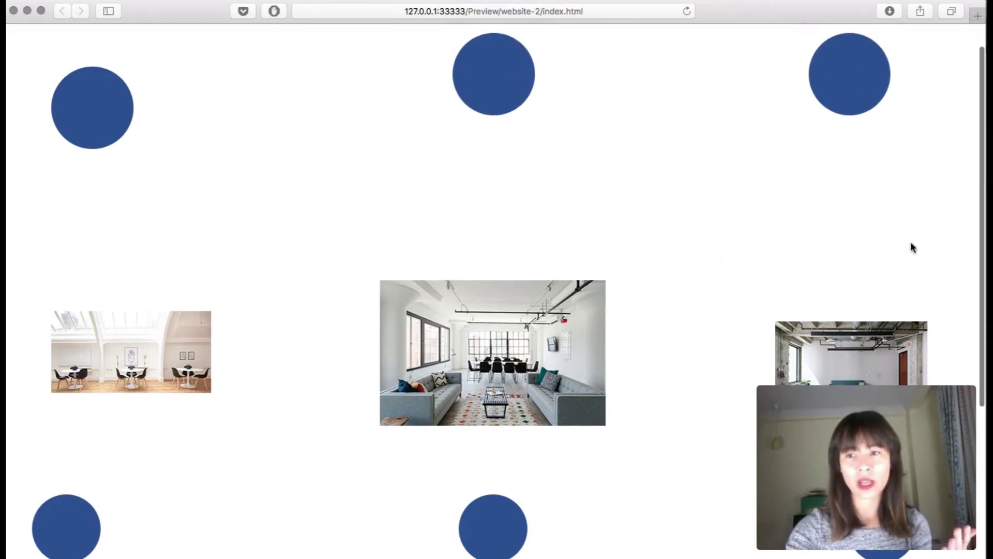
- Narrow and widen the browser window to examine how the three page-pinned pictures shift and whether they scale
drag(983, 248, 884, 241)
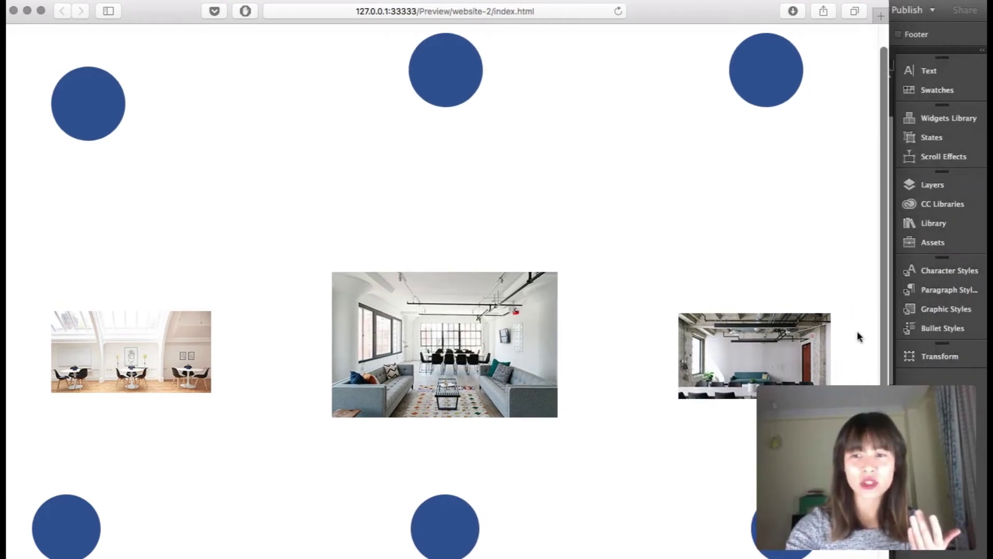
scroll(859, 336, down, 5)
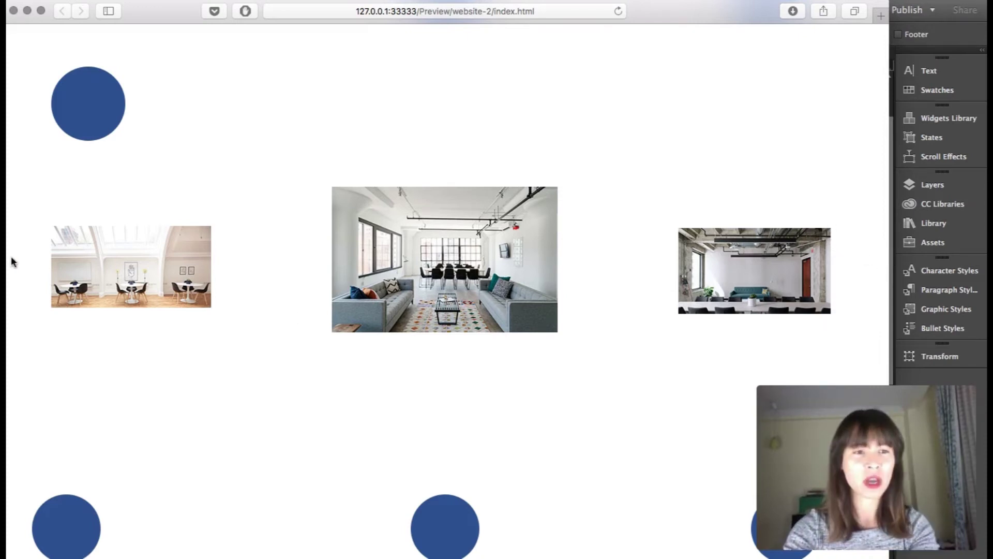
click(892, 247)
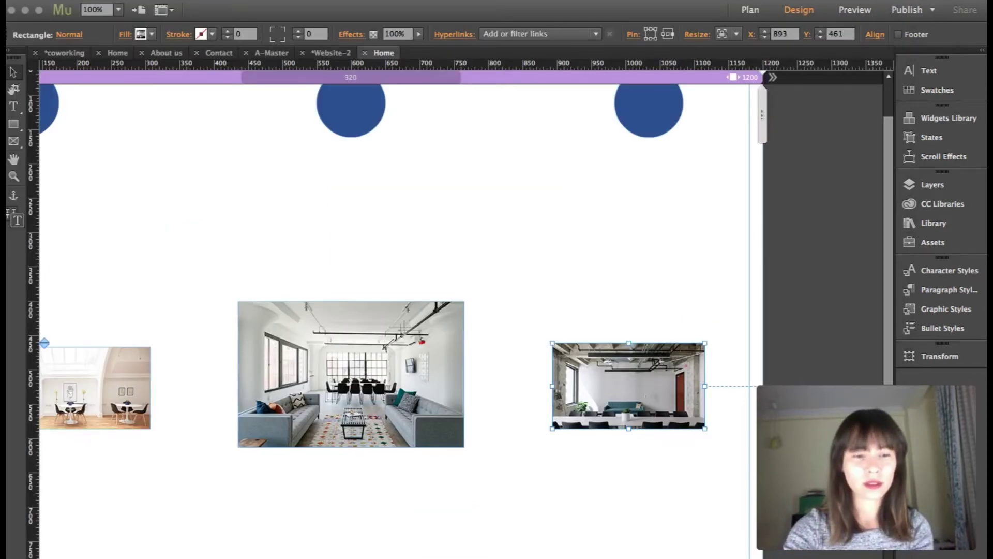
click(117, 549)
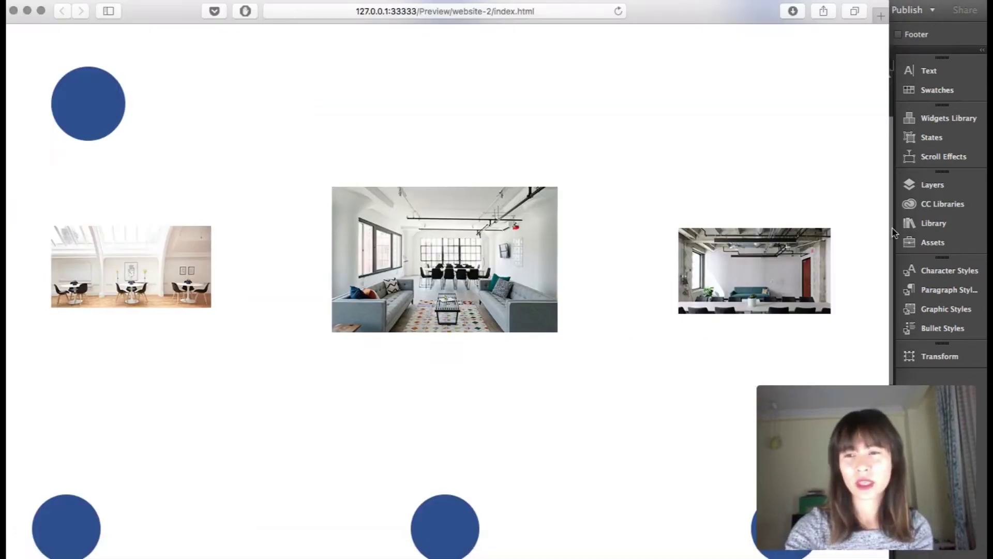
drag(889, 231, 982, 209)
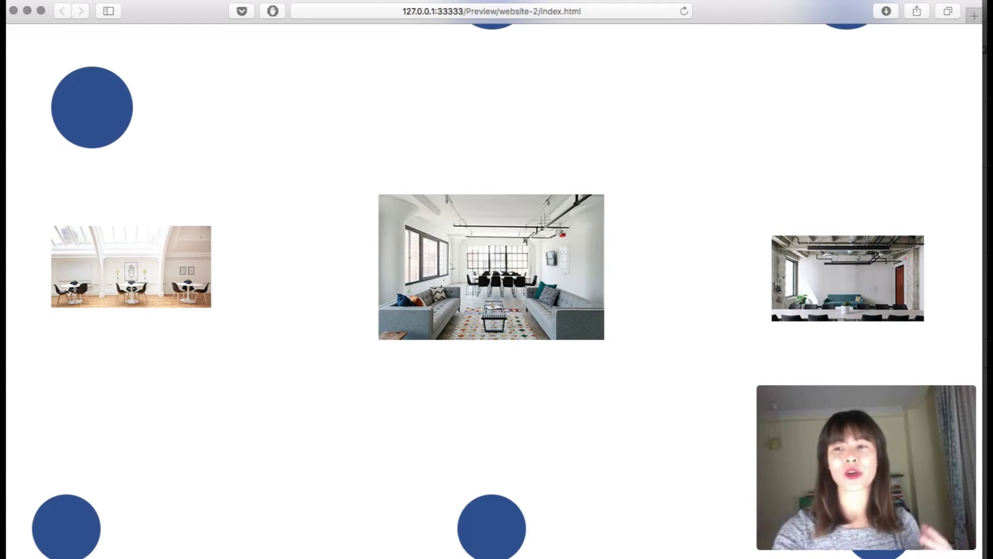
drag(981, 247, 716, 246)
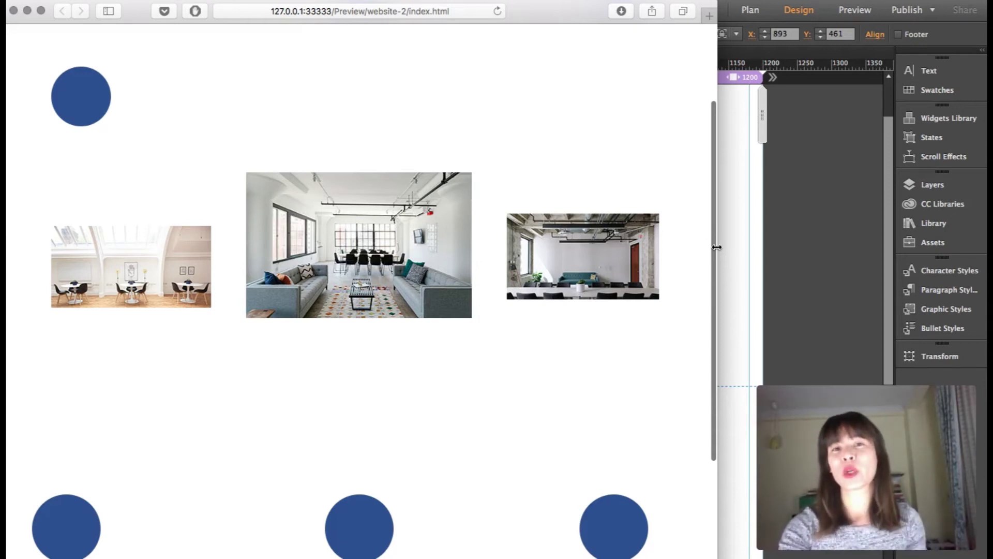
drag(716, 247, 982, 264)
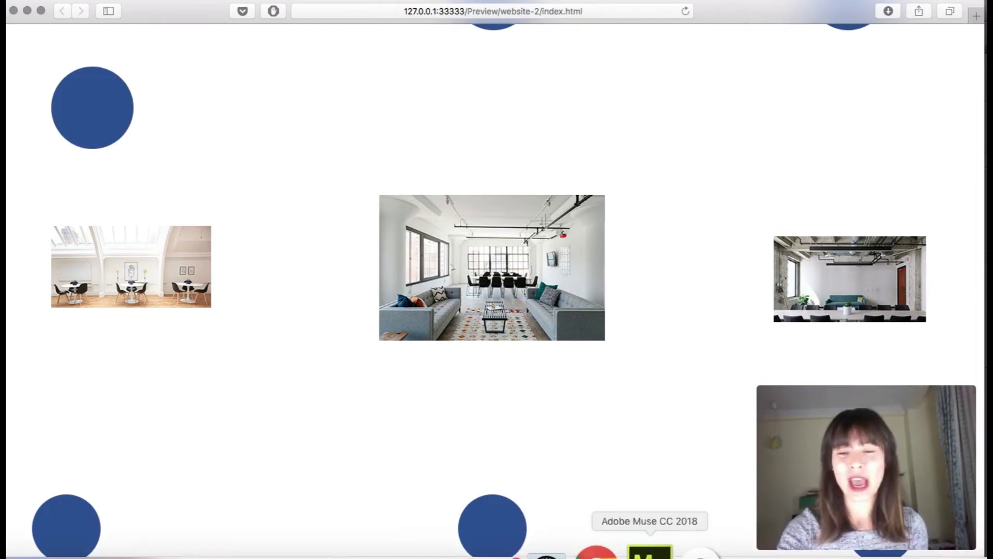
- Back in Adobe Muse, set the resize option of the right, centre and left pictures to Responsive Width and Height
click(646, 553)
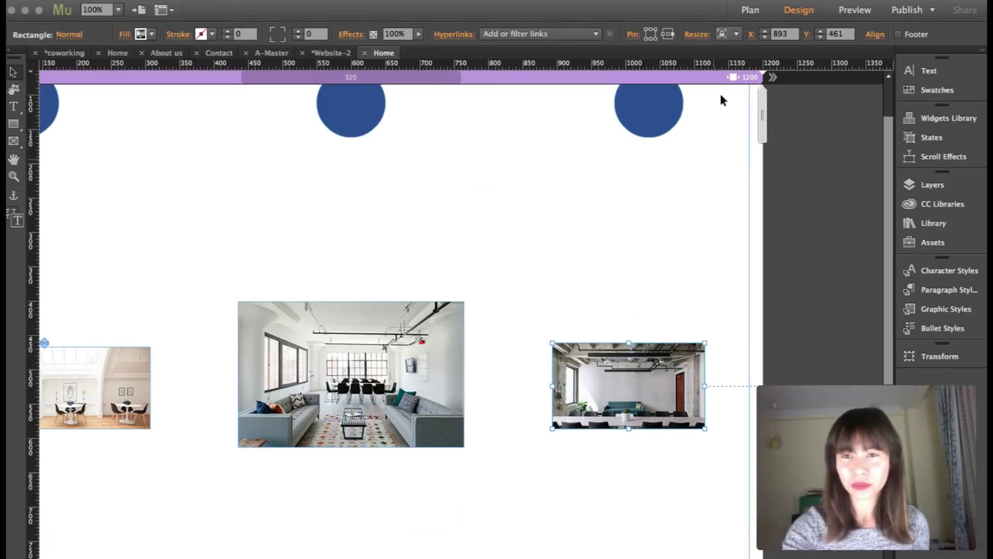
click(735, 34)
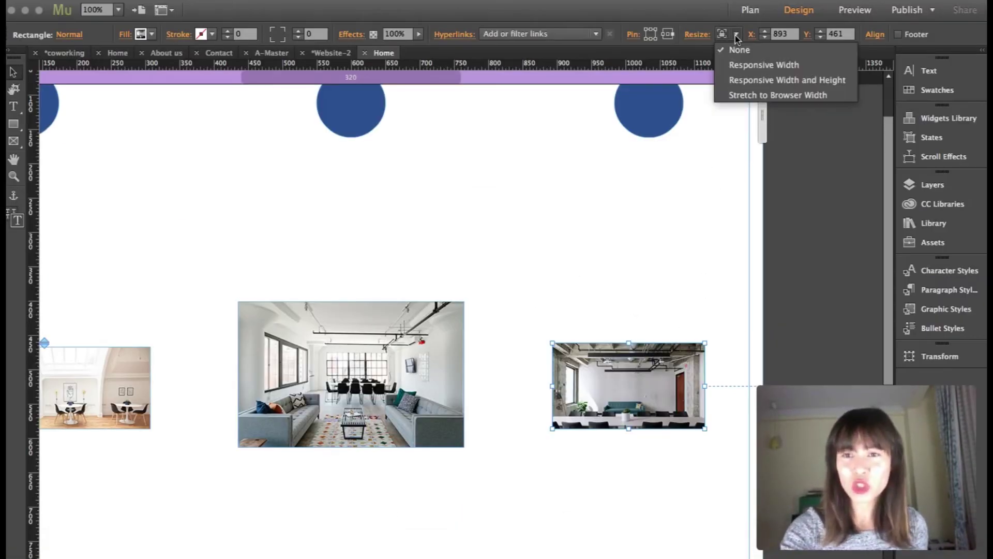
click(745, 79)
click(393, 362)
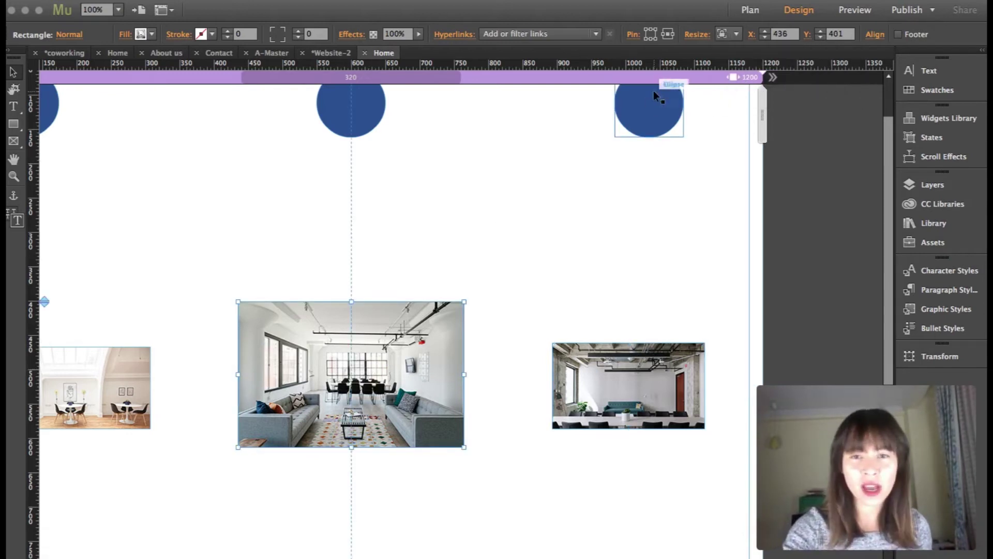
click(723, 34)
click(740, 79)
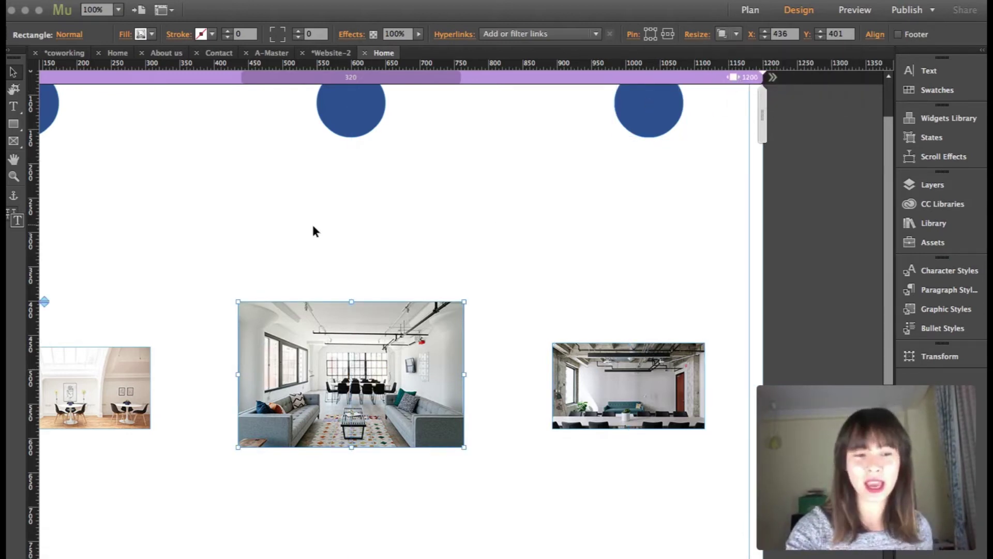
click(110, 401)
click(734, 34)
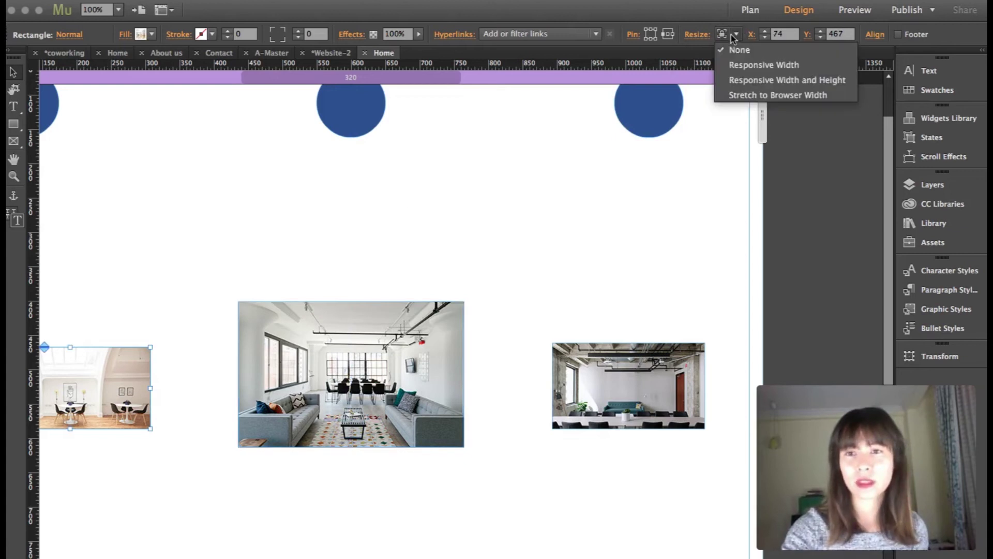
click(743, 80)
- Remove the browser pinning from the upper-left circle and the three lower circles
click(14, 177)
alt+click(359, 248)
alt+click(359, 249)
key(v)
click(351, 504)
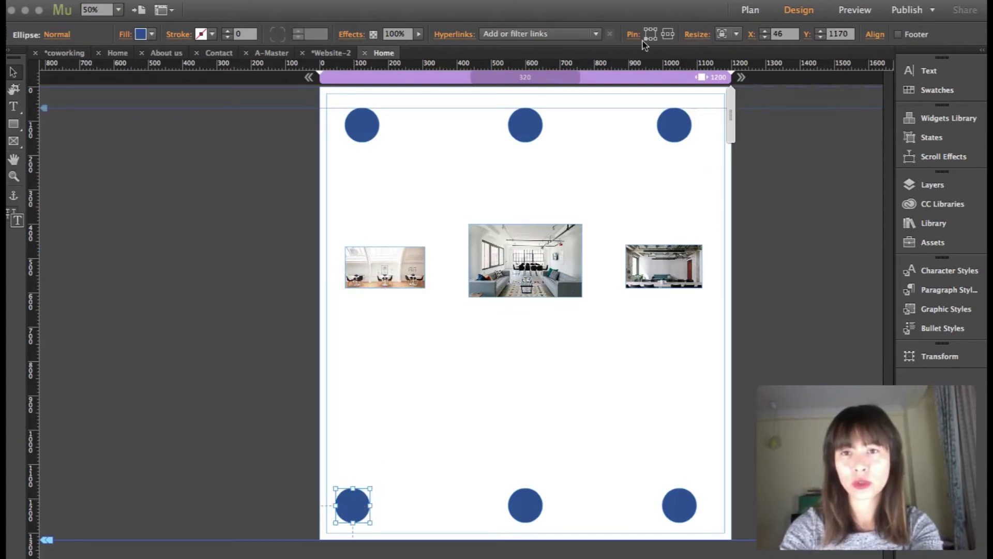
click(362, 125)
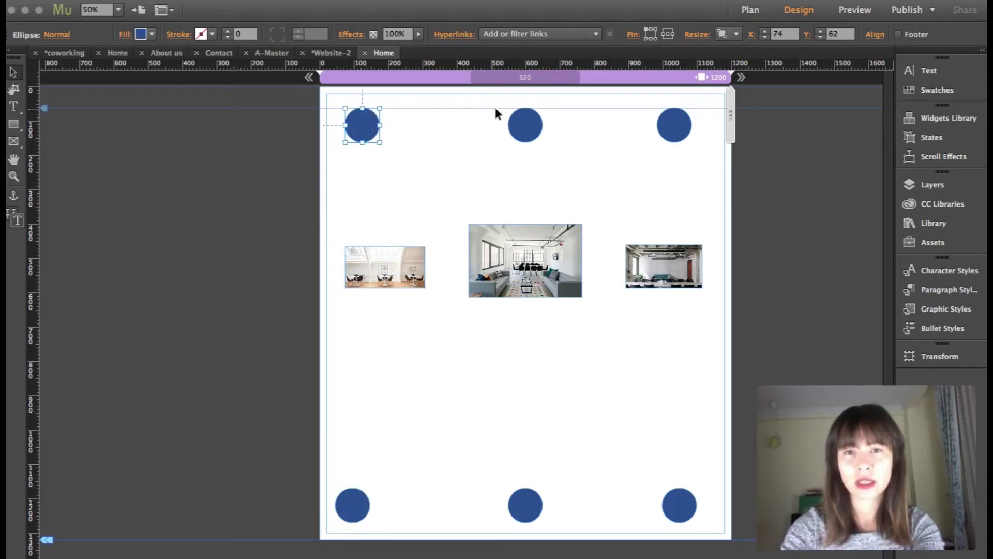
click(510, 129)
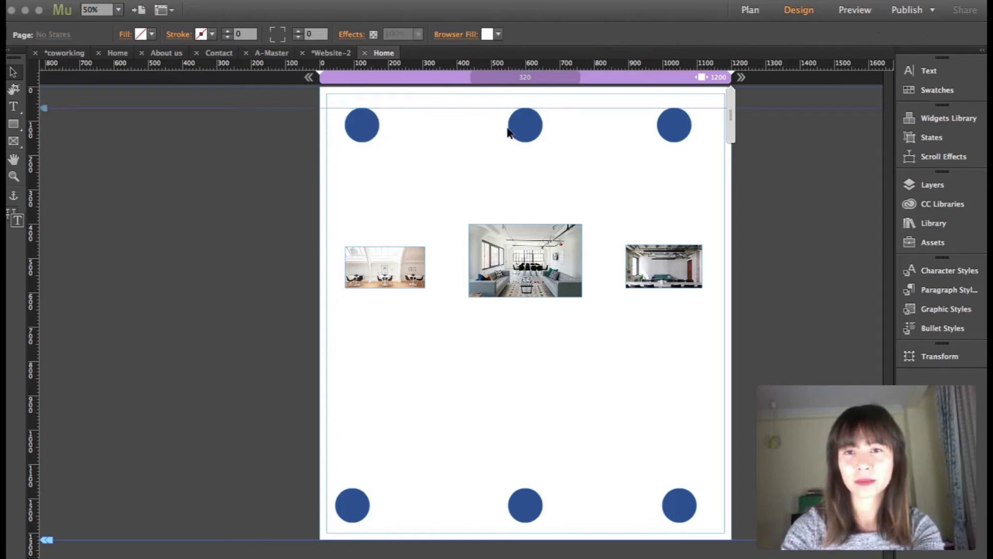
click(521, 123)
click(674, 124)
click(684, 489)
click(513, 506)
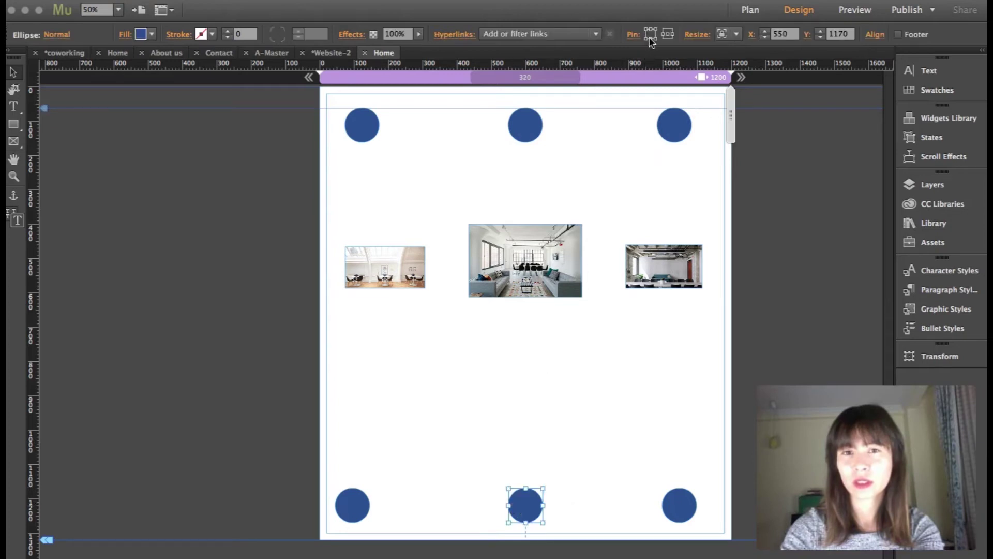
click(691, 501)
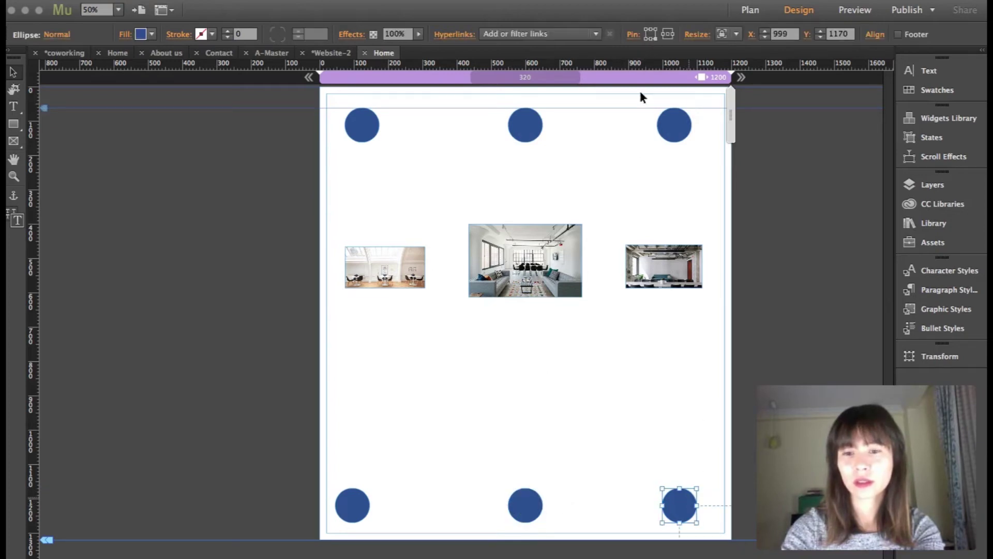
click(660, 171)
- Preview the page in the browser again and narrow the window to examine how the three responsive pictures scale
key(super+alt+e)
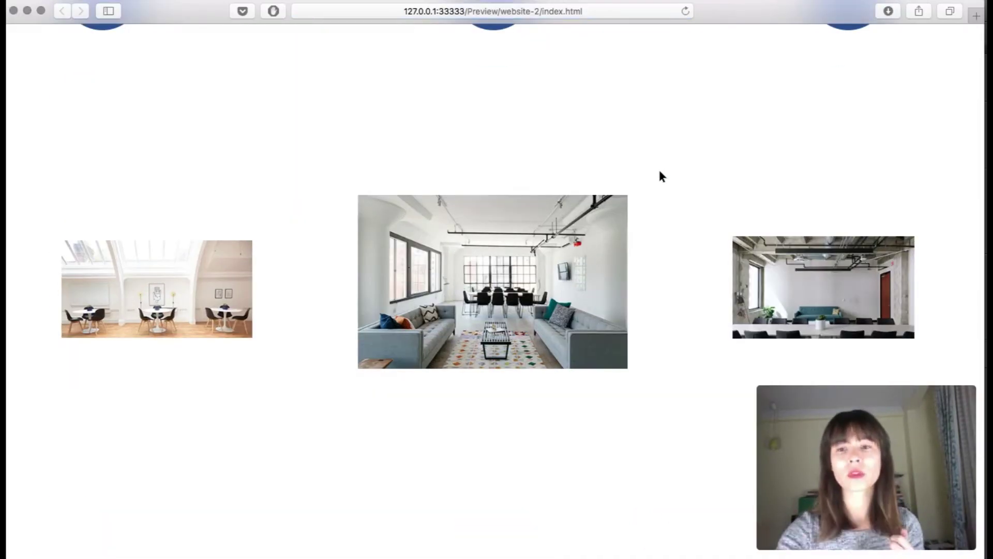
scroll(659, 170, down, 2)
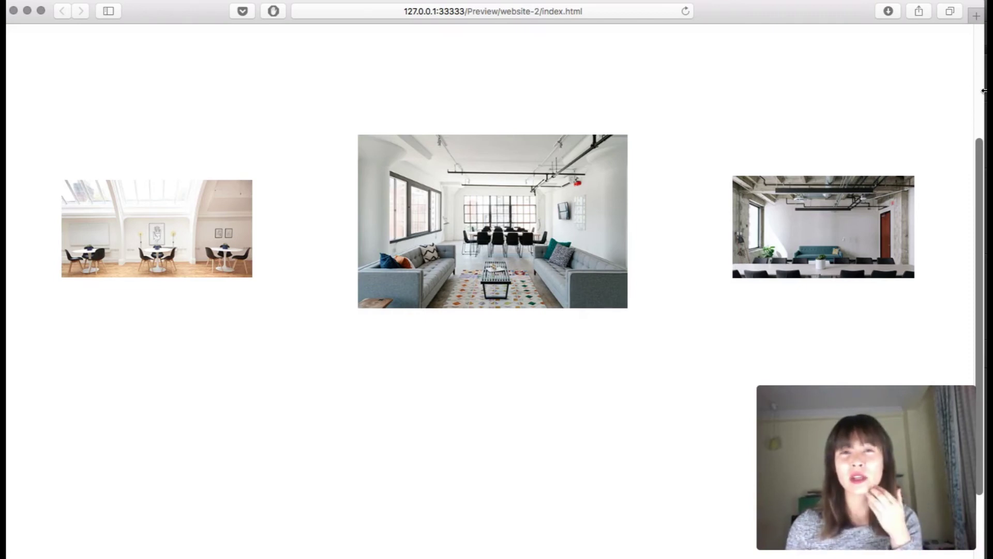
drag(983, 91, 694, 79)
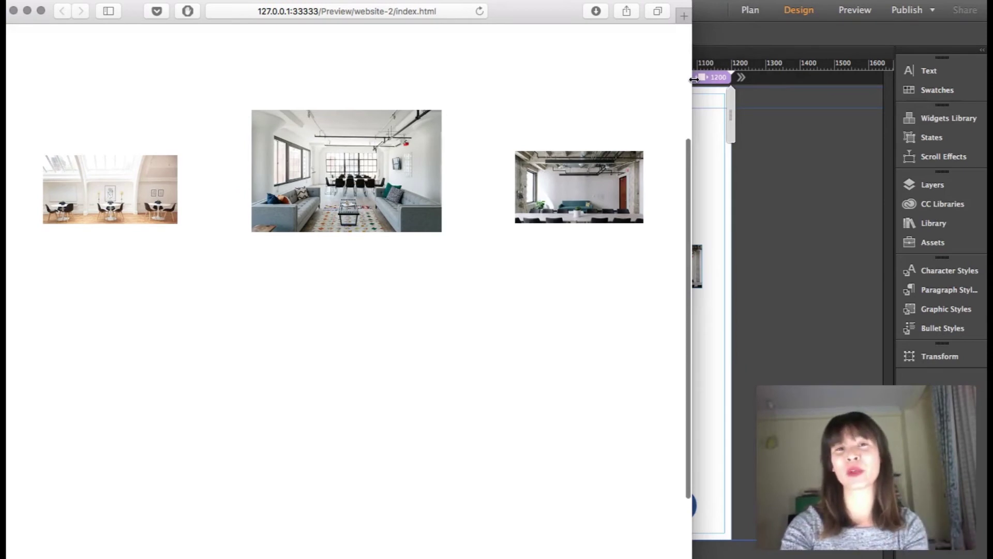
- Narrow the browser window further and widen it again to examine how the three responsive pictures scale
drag(693, 79, 497, 57)
drag(713, 106, 983, 147)
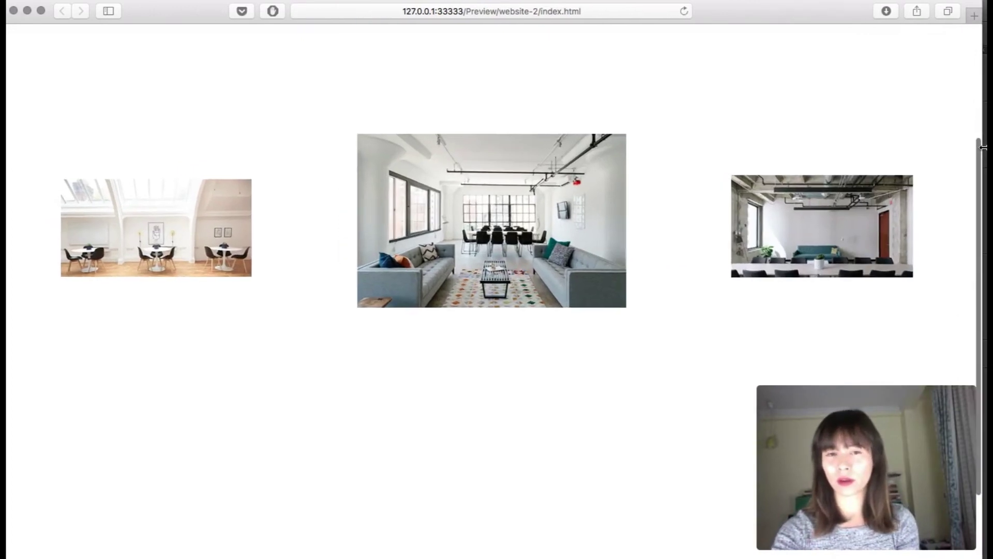
- Back in Adobe Muse, turn off responsive resizing for the left picture
click(646, 550)
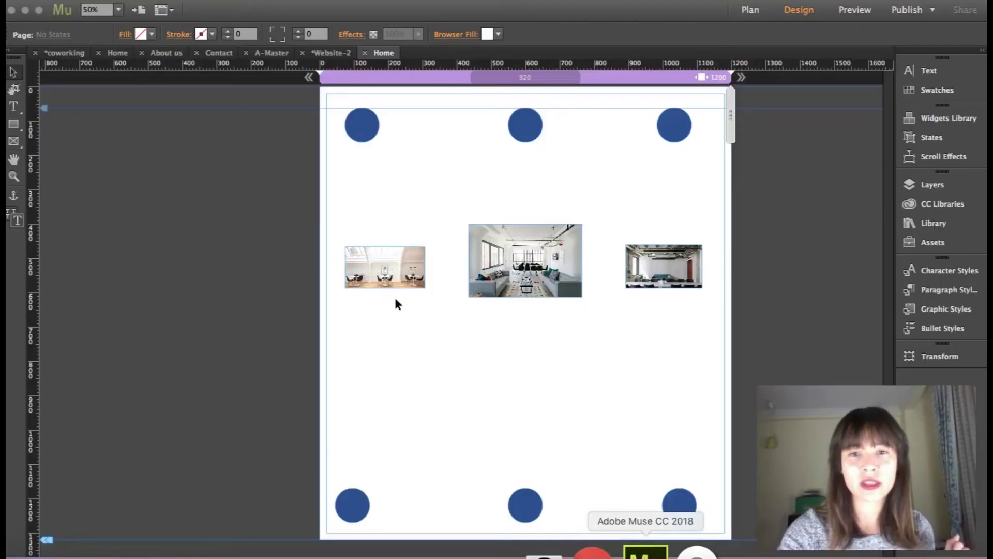
click(383, 282)
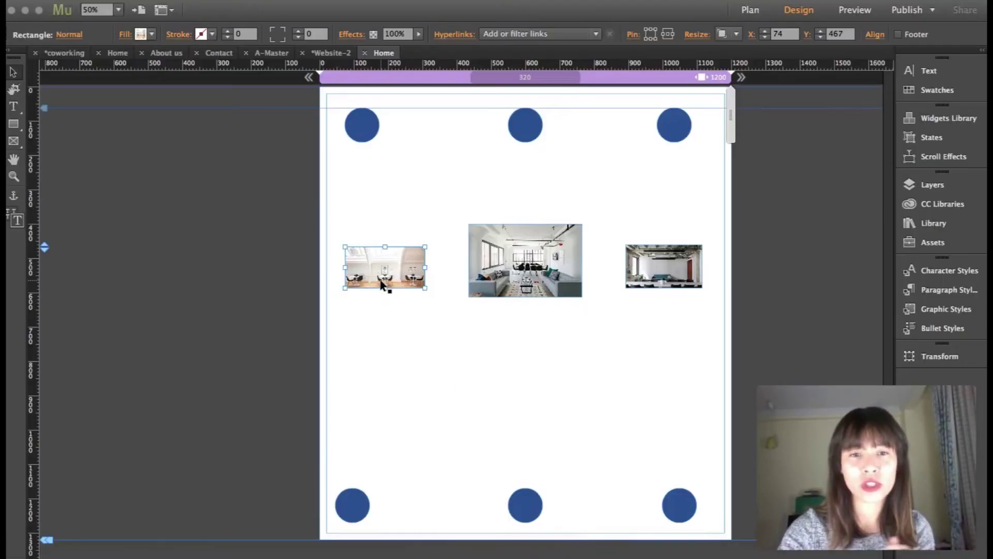
click(737, 35)
click(755, 78)
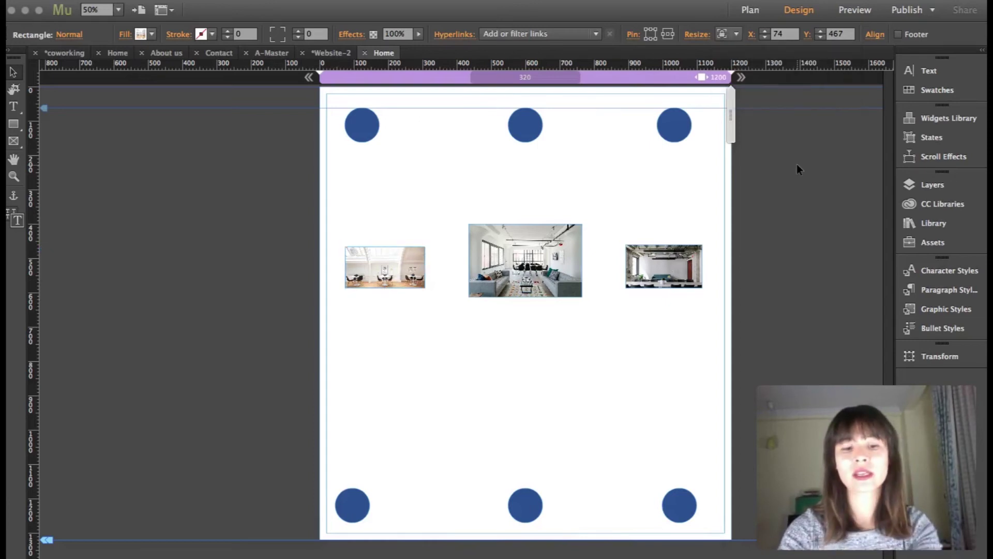
click(796, 163)
- Preview the page in the browser, then narrow and widen the window to compare the left picture's scaling with the other two
key(super+shift+e)
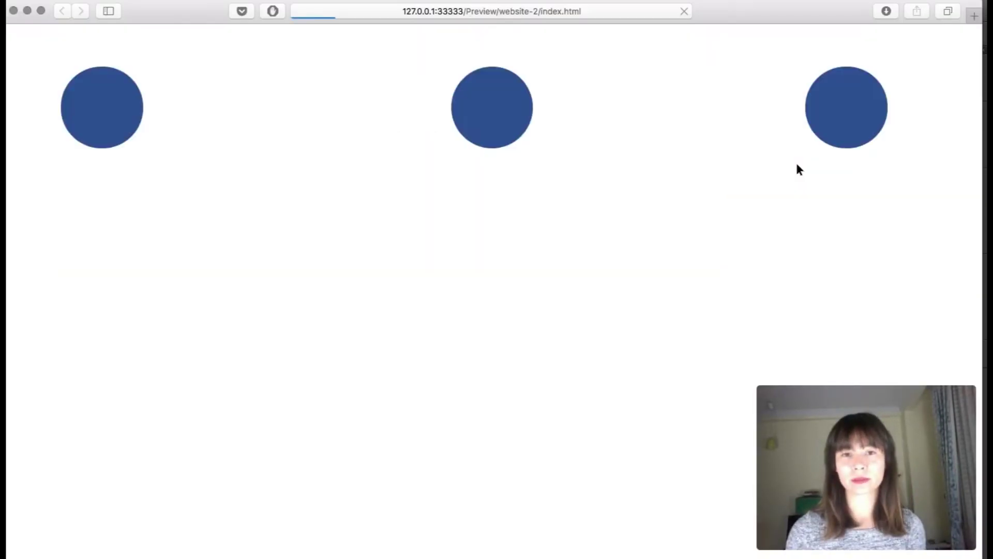
drag(983, 128, 418, 80)
drag(356, 71, 984, 199)
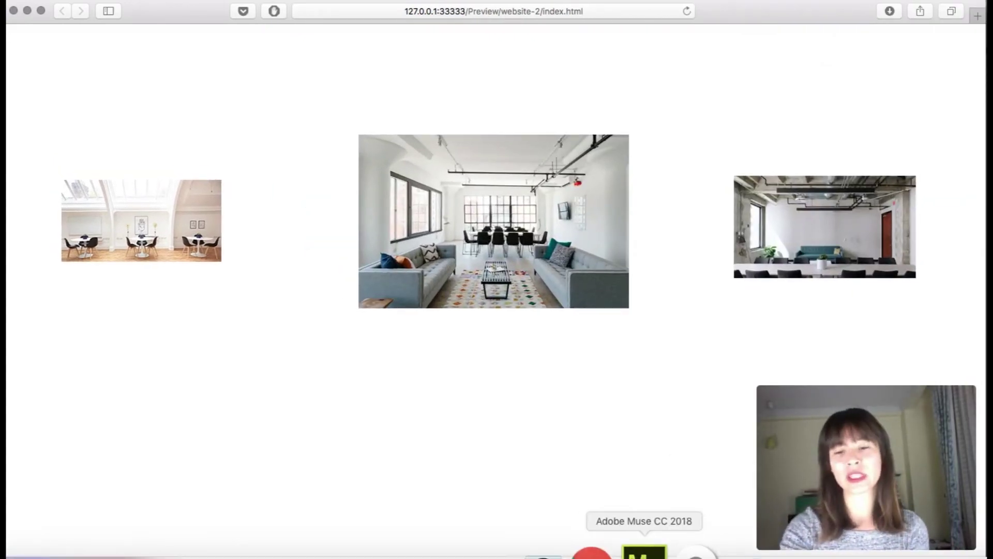
- Back in Adobe Muse, inspect the Normal and Rollover states of the first gallery thumbnail on the About us page
click(644, 553)
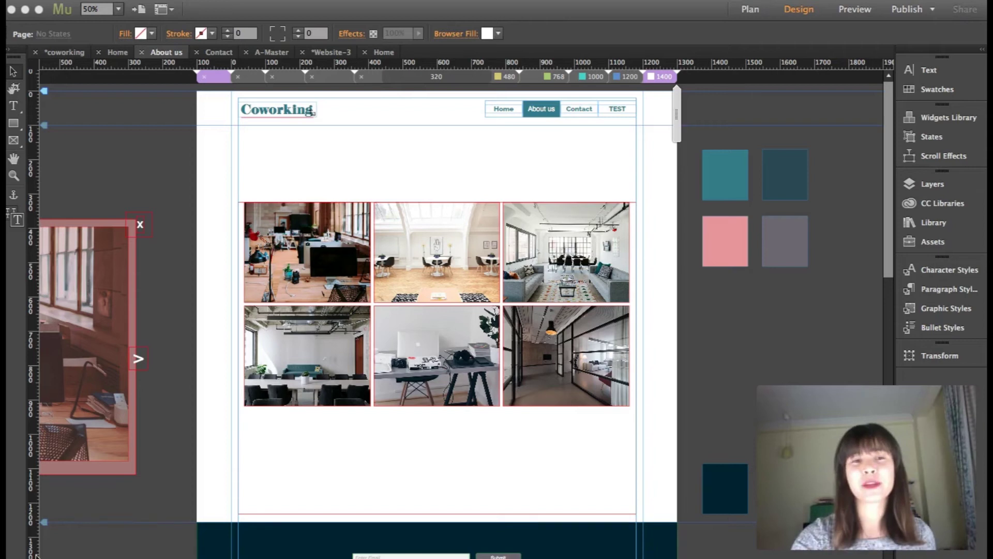
click(317, 228)
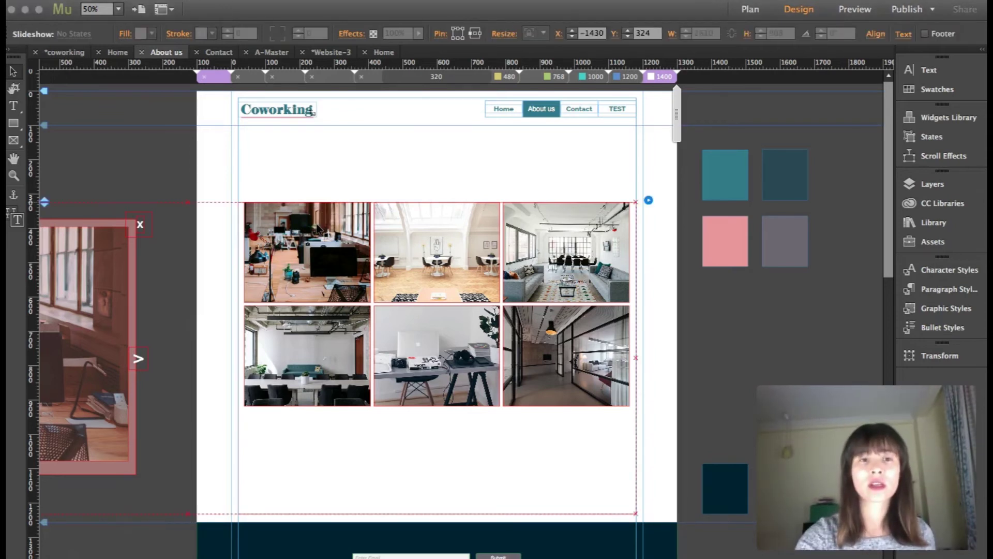
click(318, 228)
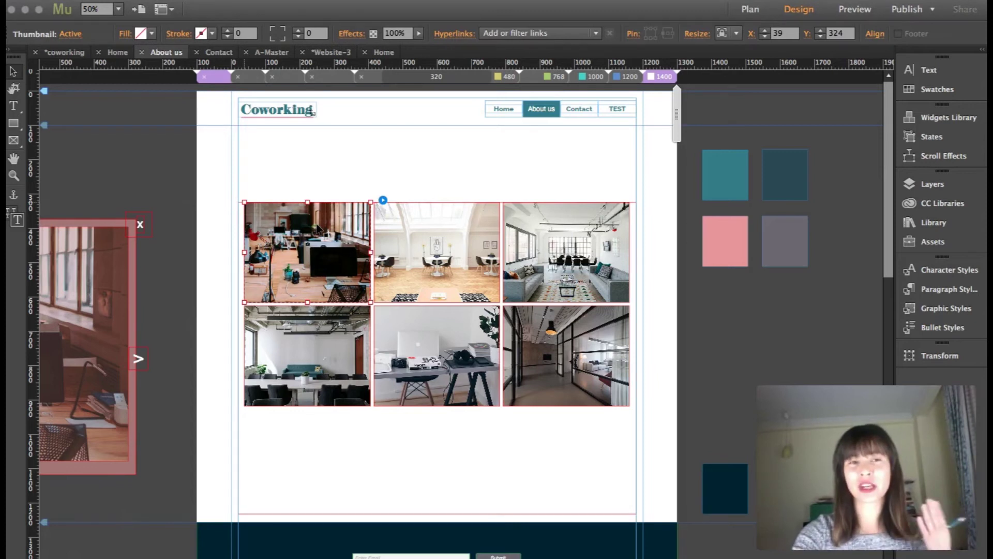
click(66, 34)
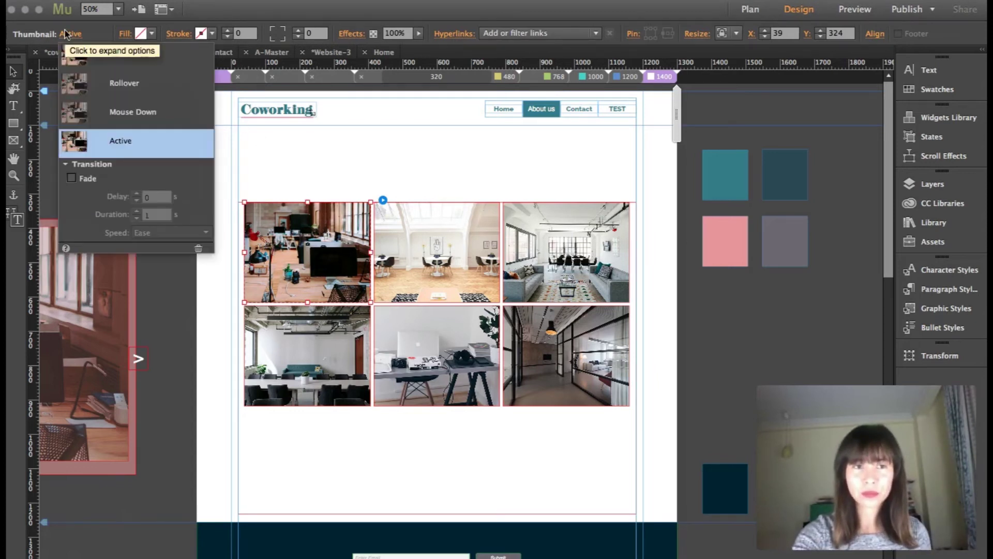
click(100, 60)
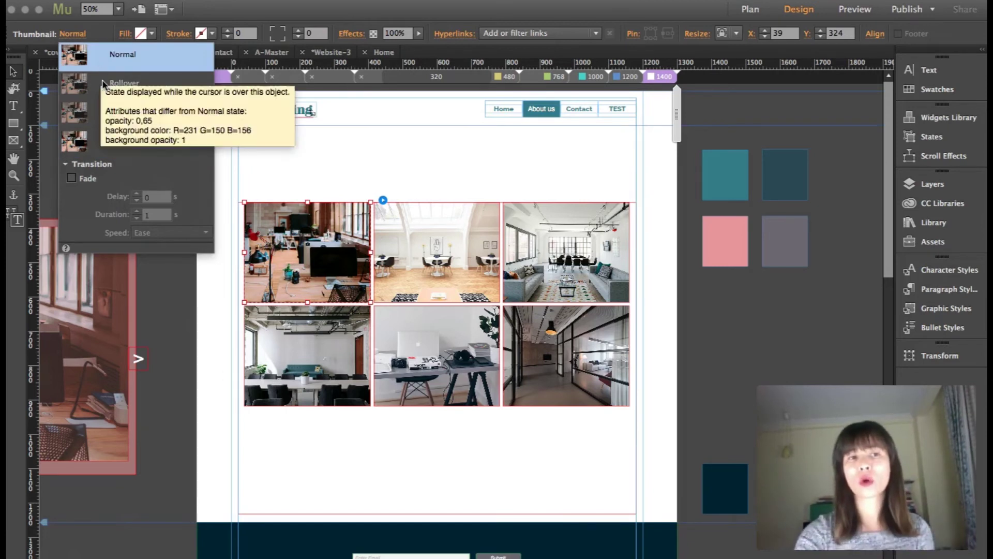
click(105, 80)
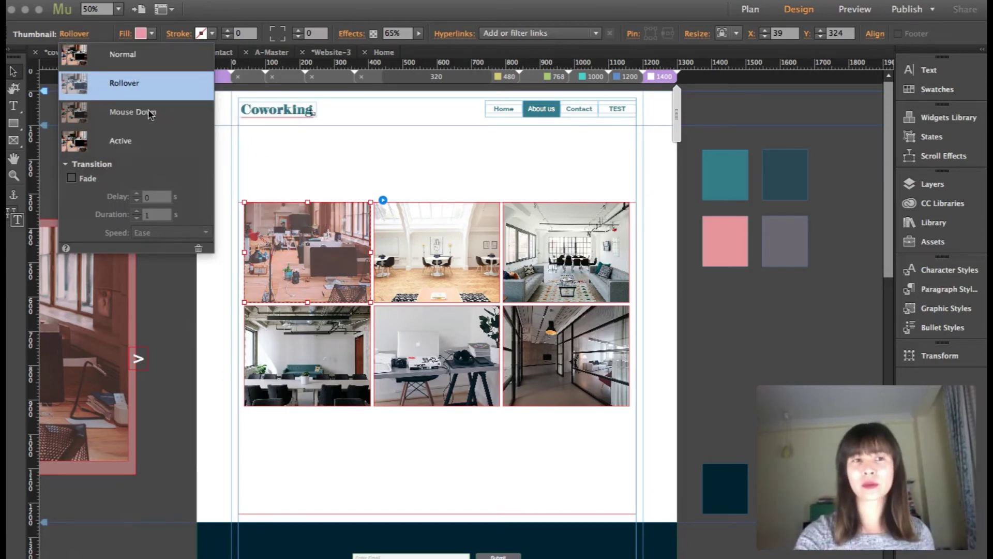
click(119, 58)
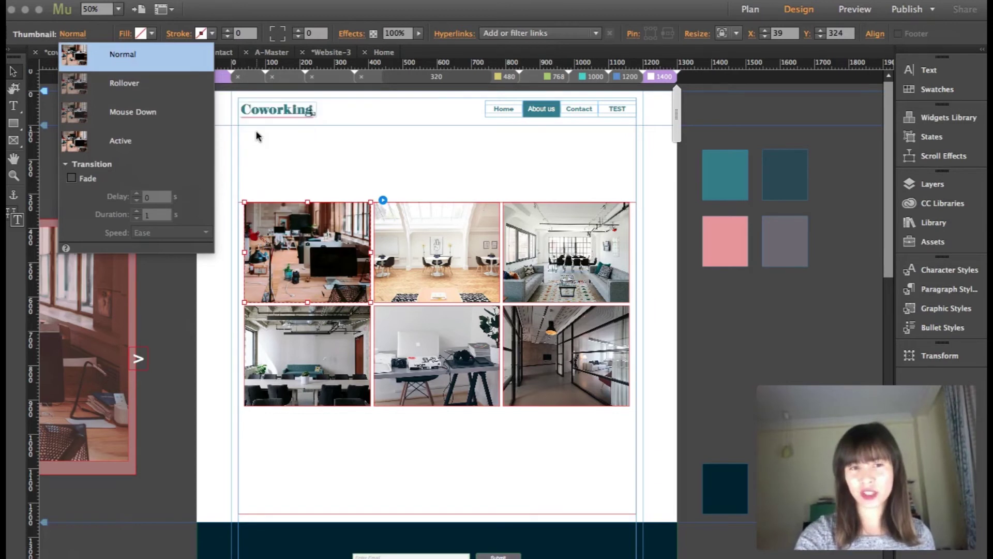
key(Escape)
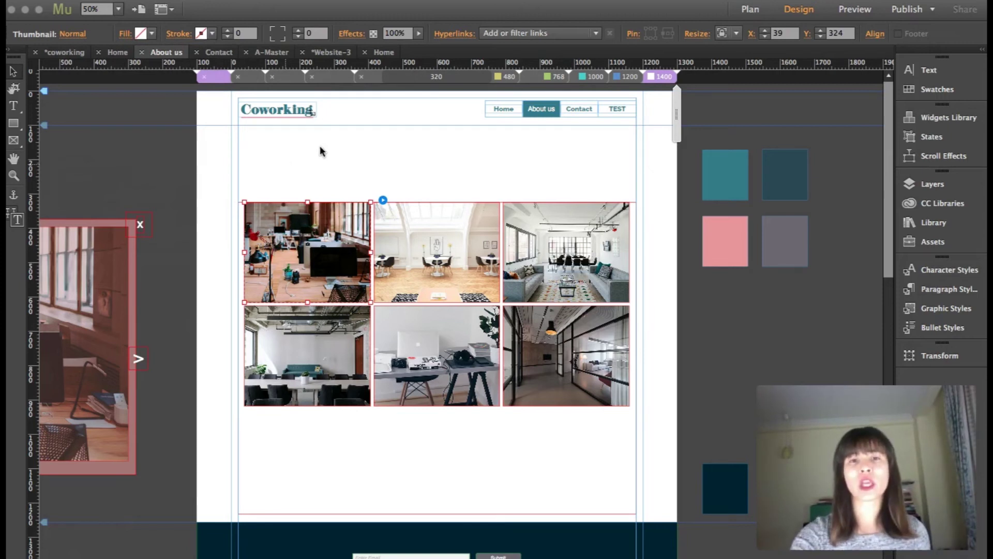
key(Escape)
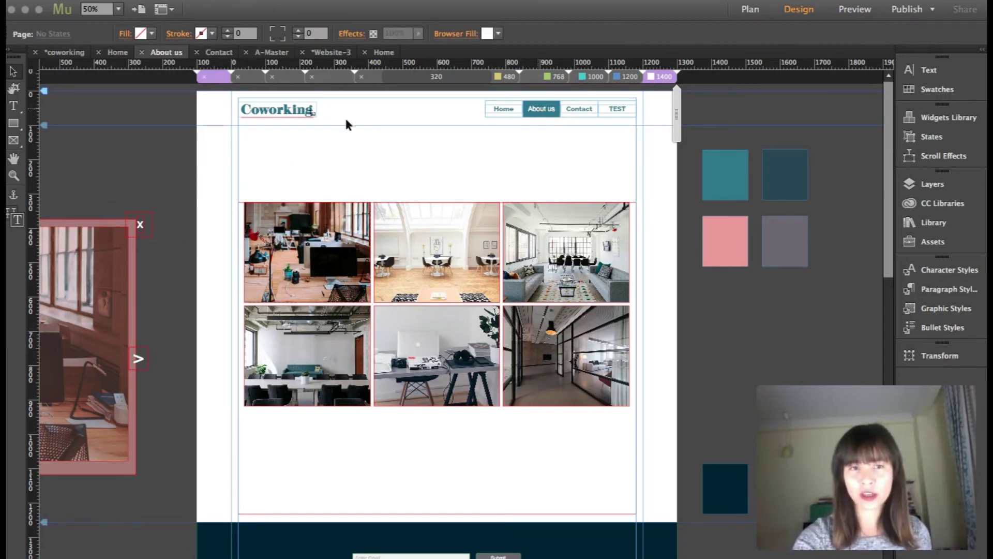
- On the Contact page, inspect the Rollover state of the contact form's Submit button
scroll(332, 217, right, 3)
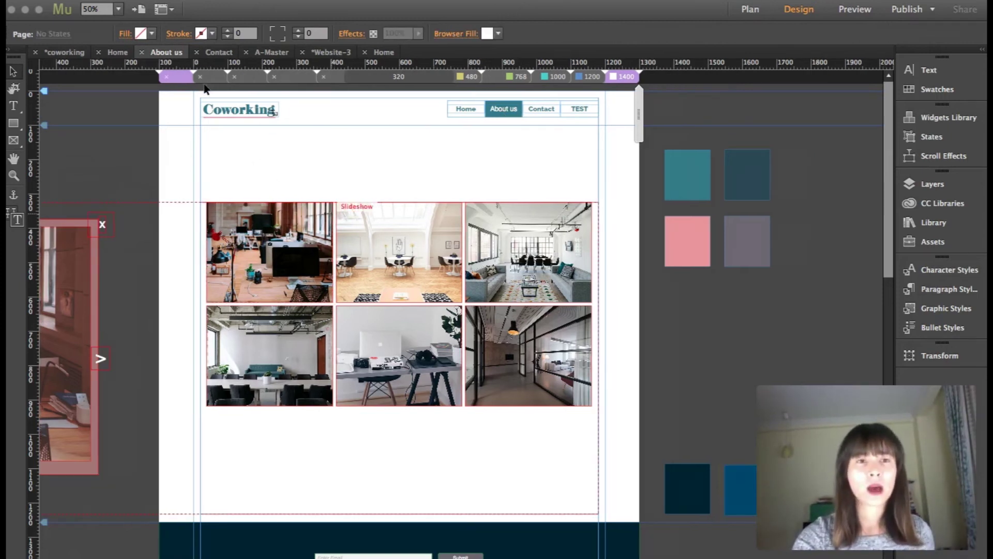
click(217, 55)
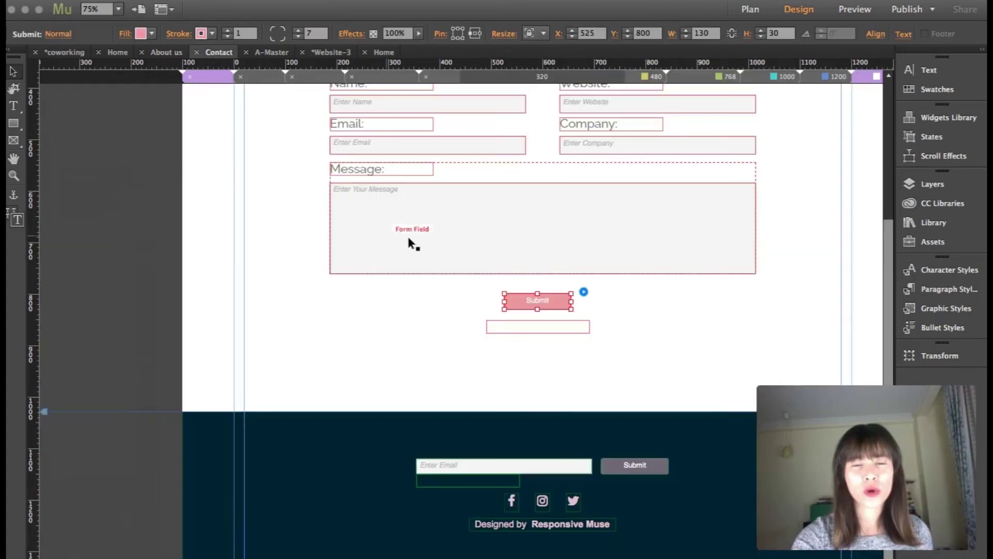
click(554, 301)
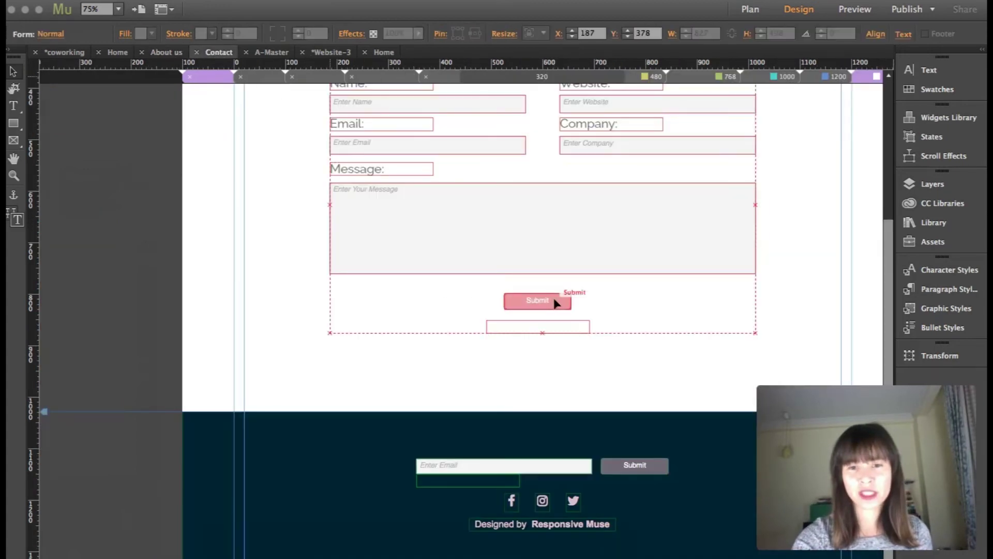
click(555, 302)
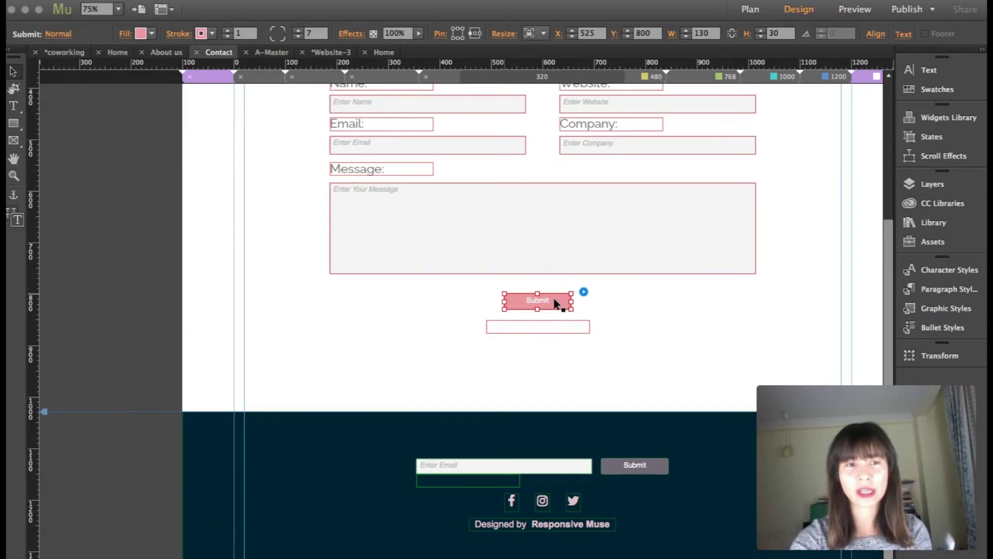
click(55, 34)
click(111, 88)
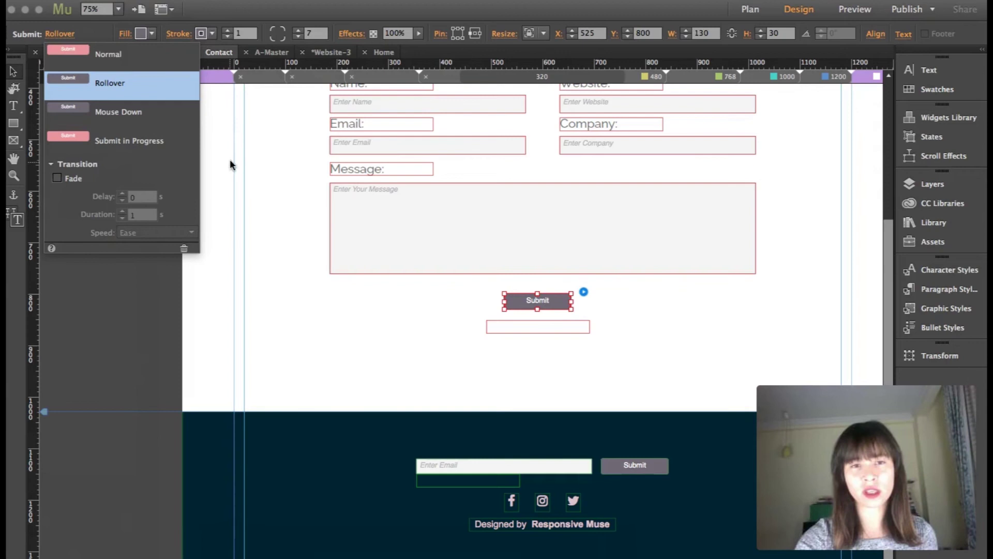
- On the A-Master page, examine the Home menu item and the footer's Submit button as further elements with states
click(268, 52)
click(270, 52)
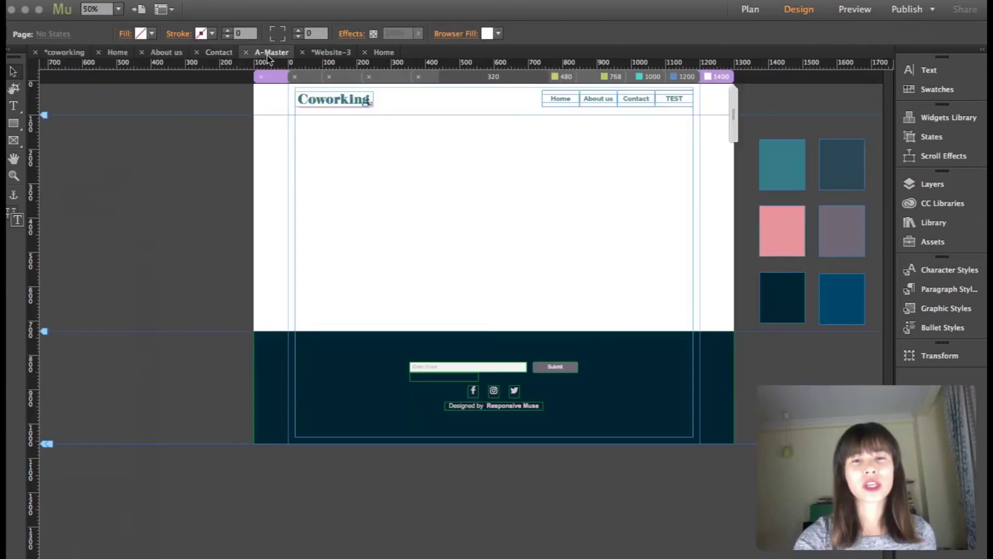
click(562, 99)
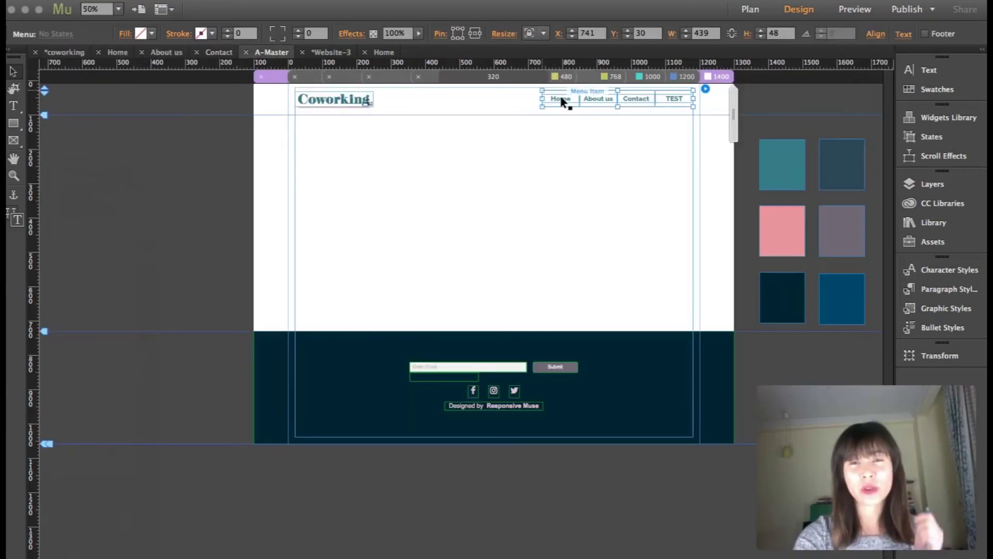
click(562, 100)
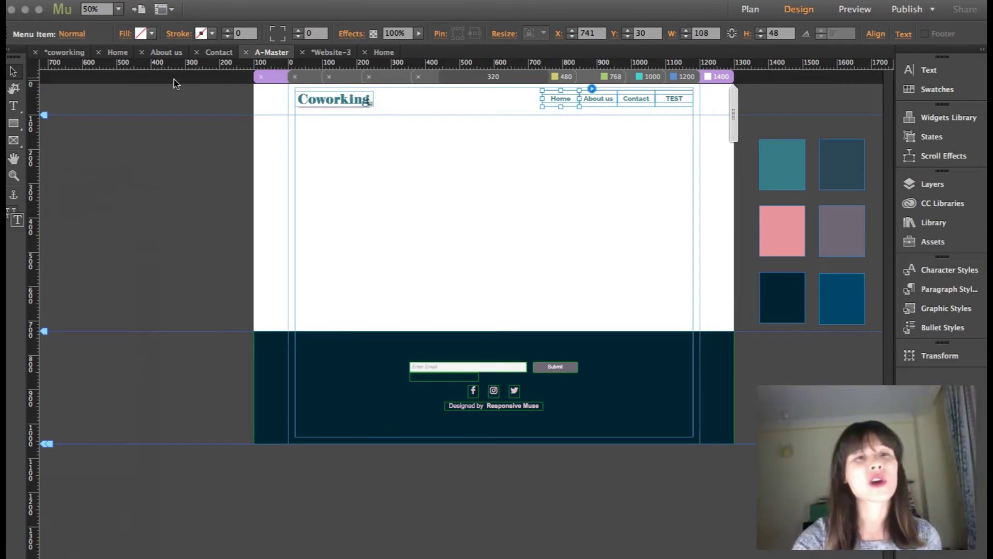
click(550, 368)
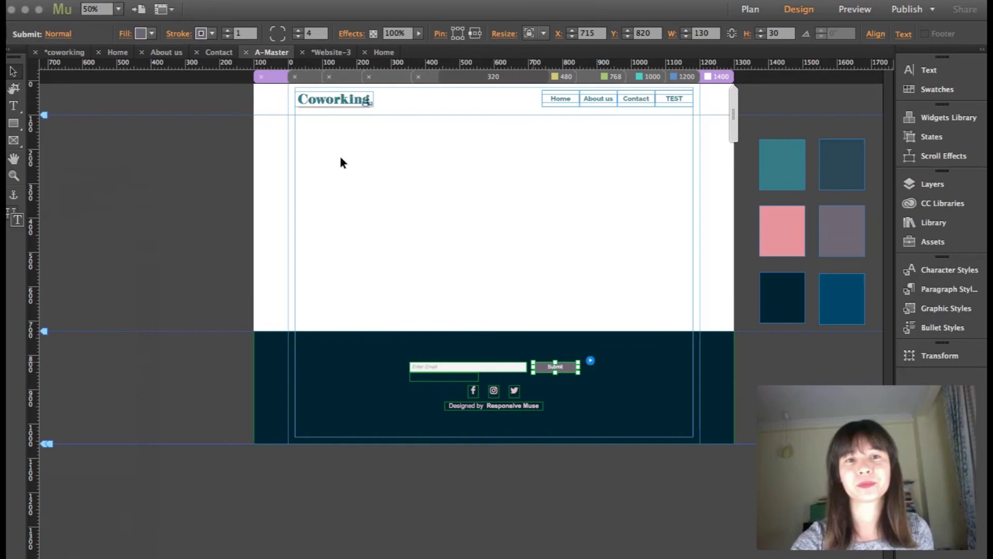
click(331, 51)
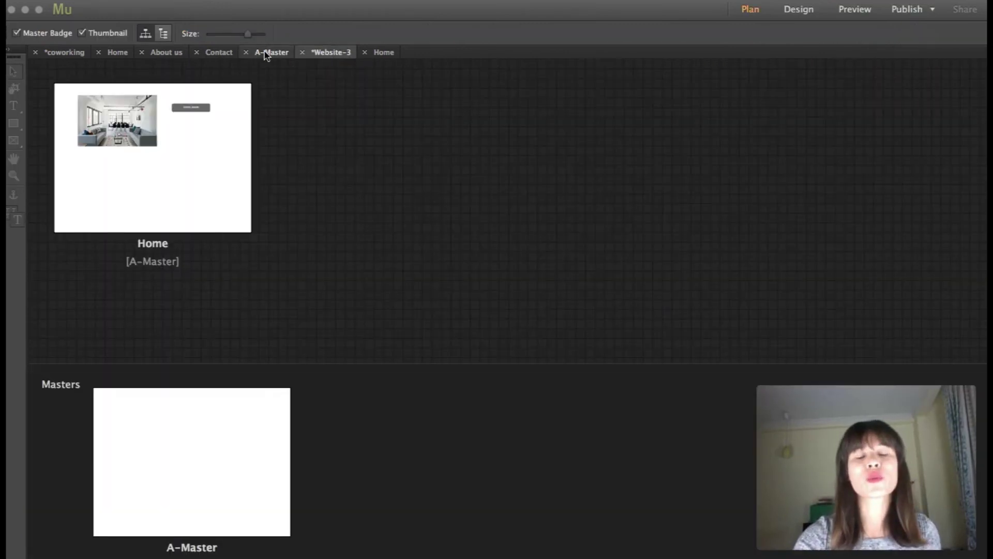
click(267, 53)
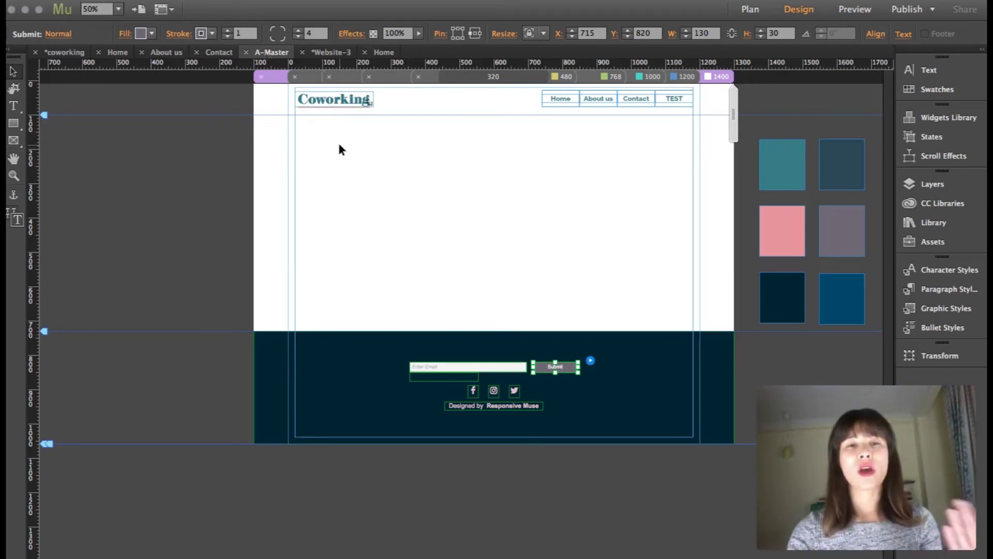
- On Website-3's Home page, round the picture's upper-right and lower-left corners in its Rollover state, trying radius 50 and settling on 100
click(384, 52)
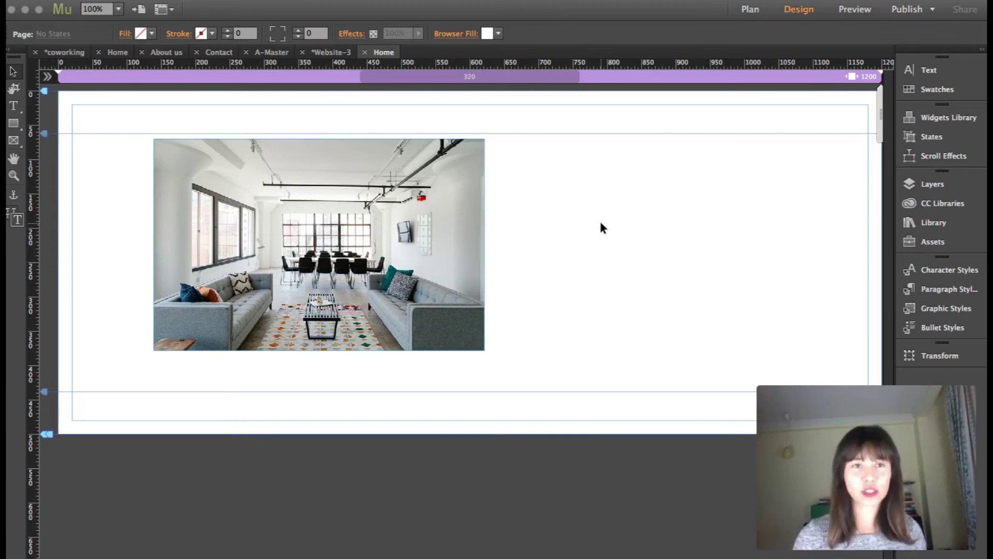
click(452, 183)
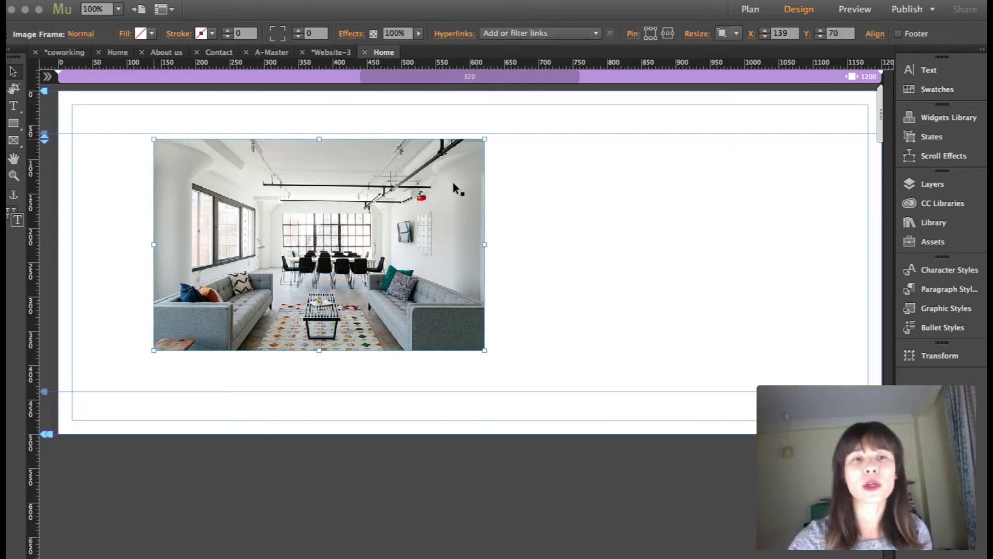
click(75, 35)
click(104, 84)
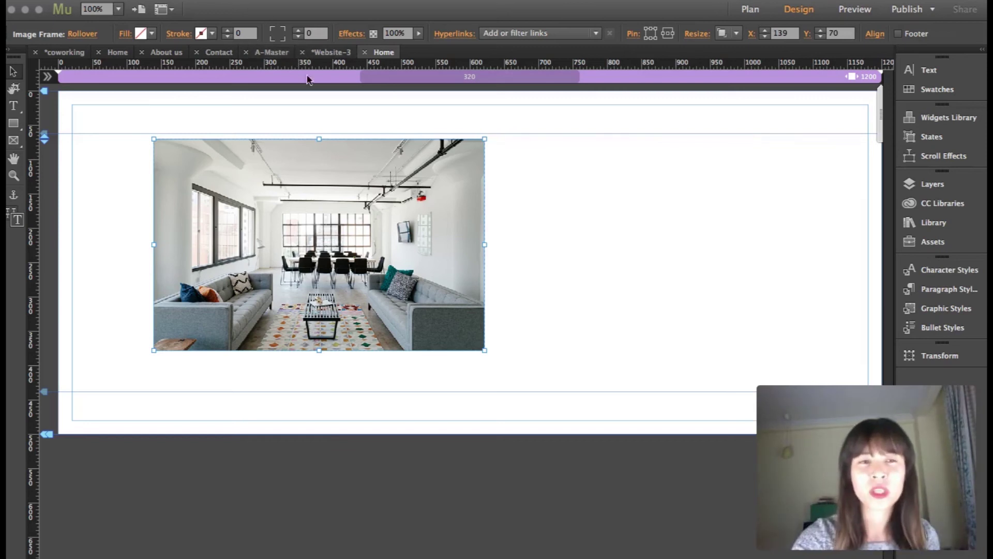
click(284, 33)
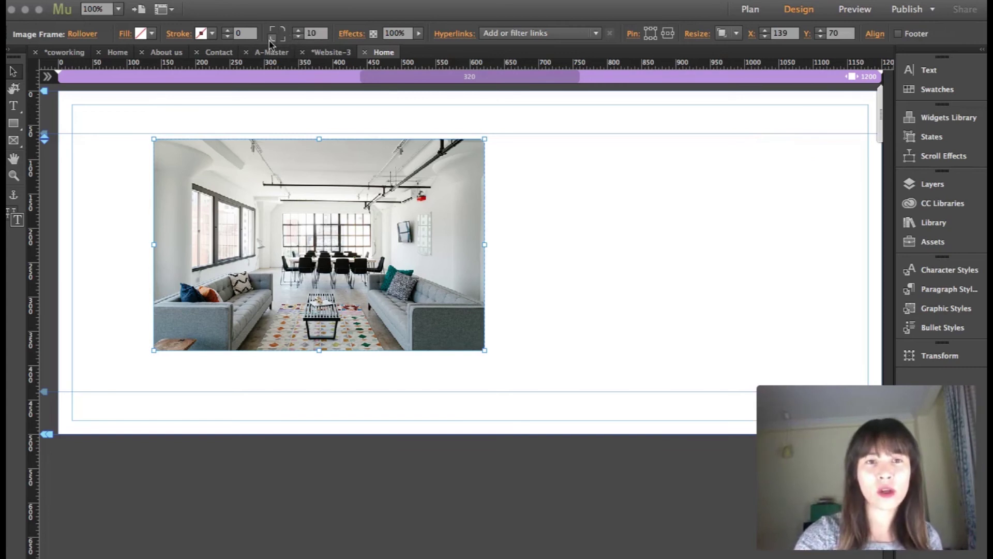
click(309, 33)
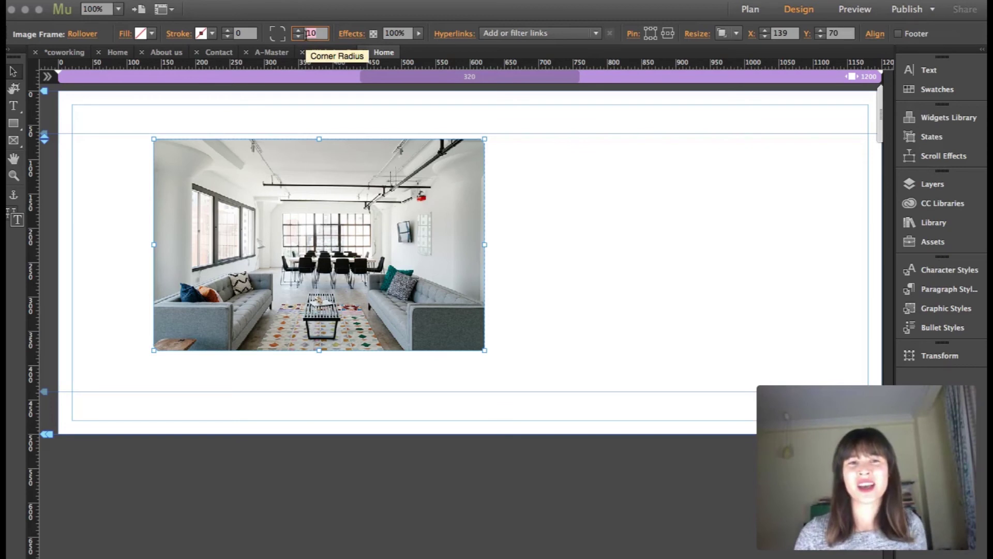
text(50)
key(Return)
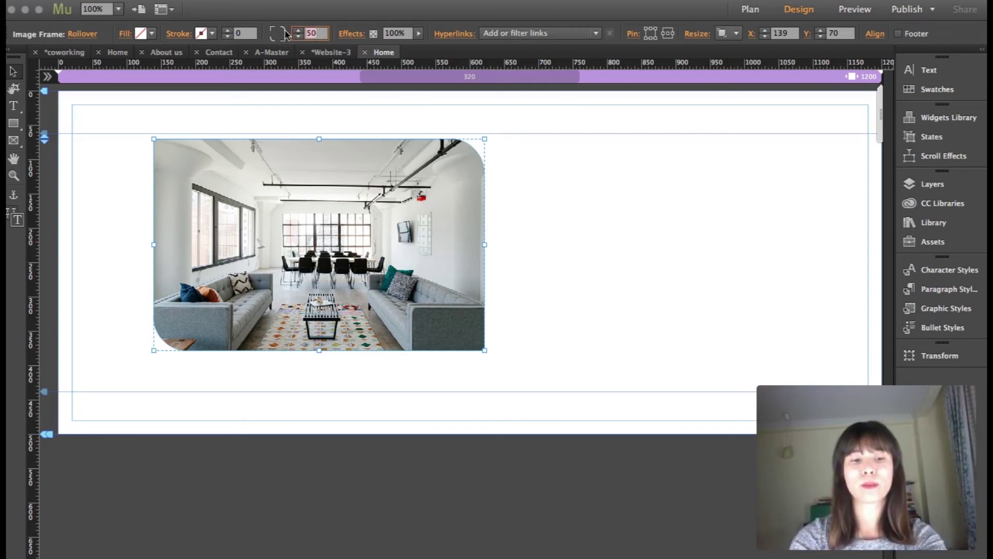
text(100)
key(Return)
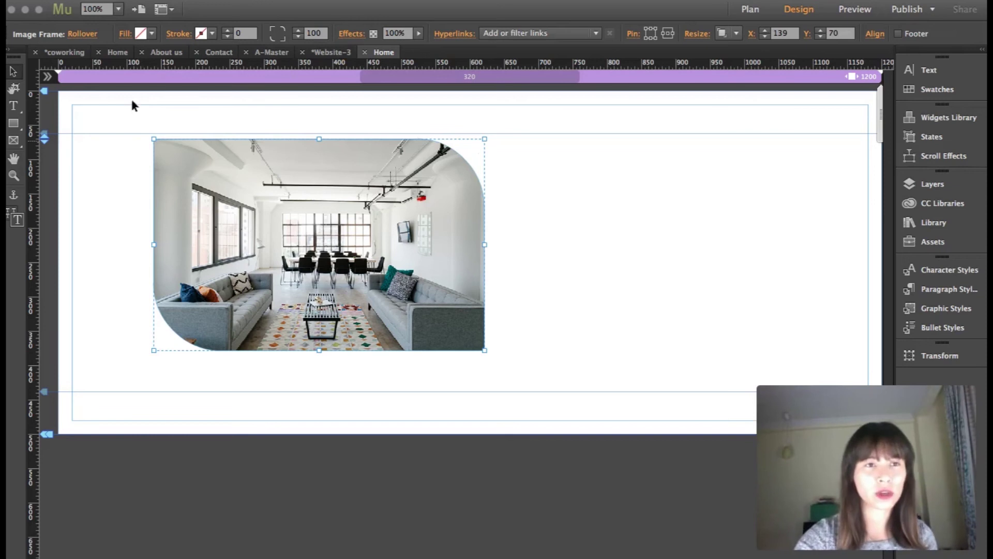
- Enable the Fade transition for the picture's Rollover state
click(82, 36)
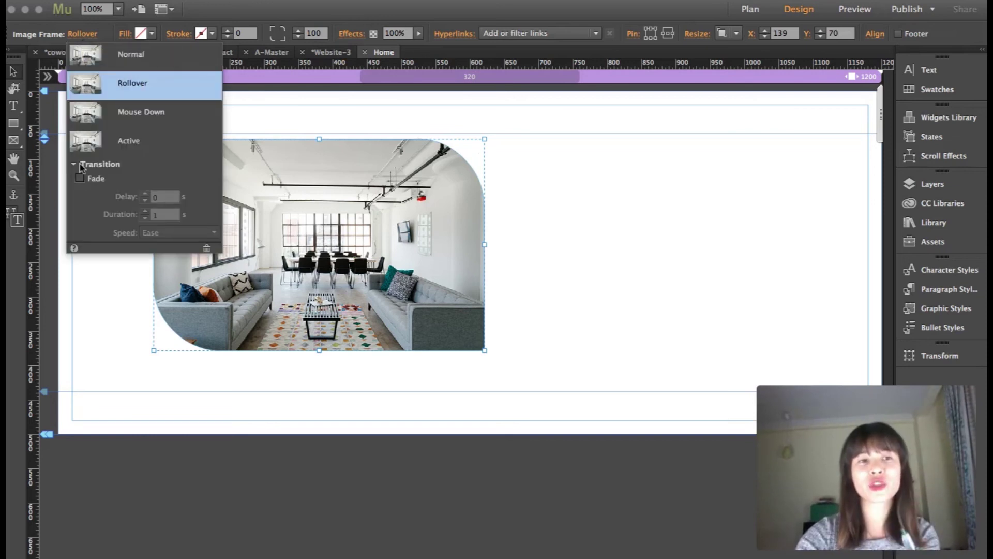
click(80, 178)
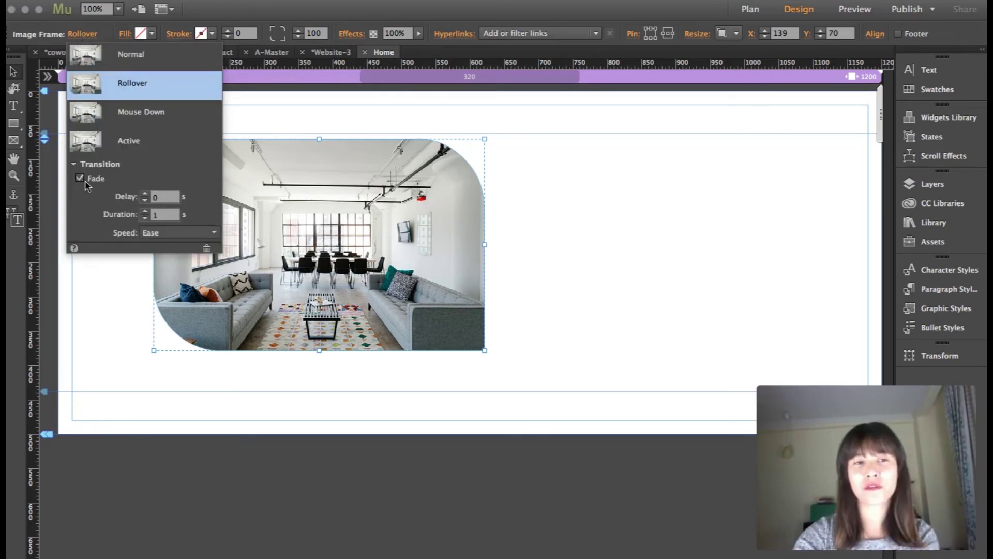
- Preview the page in the browser to check the picture's rollover fade, and return to the Muse design
key(Escape)
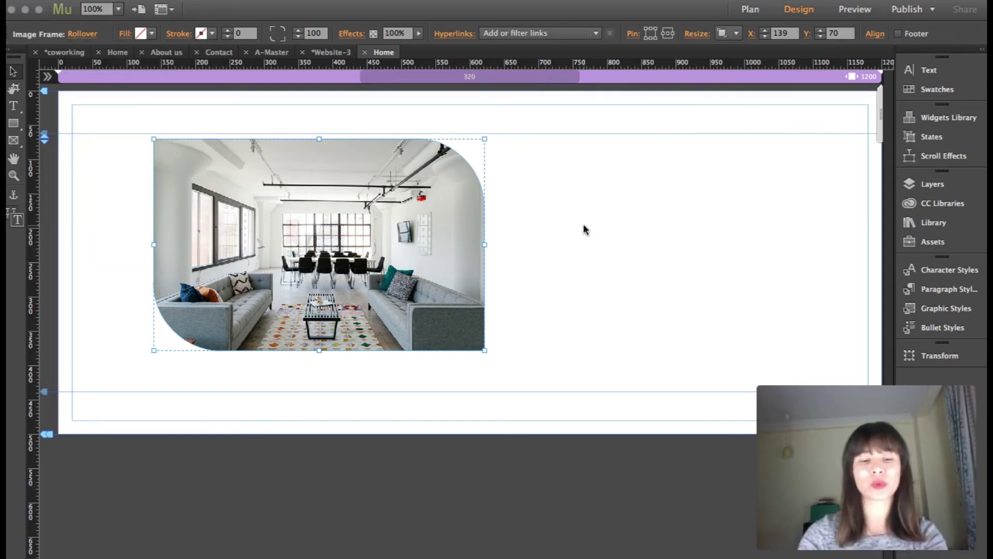
key(super+shift+e)
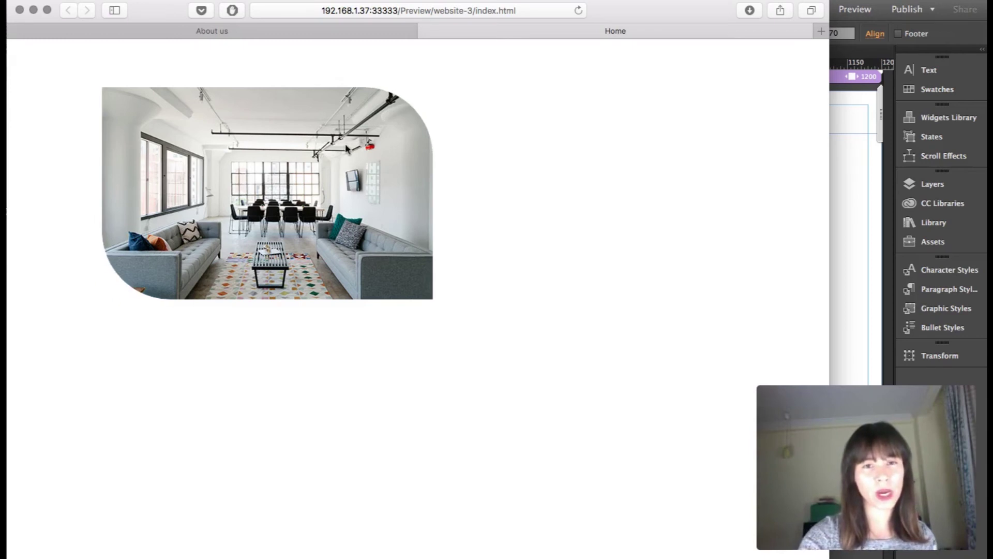
click(840, 222)
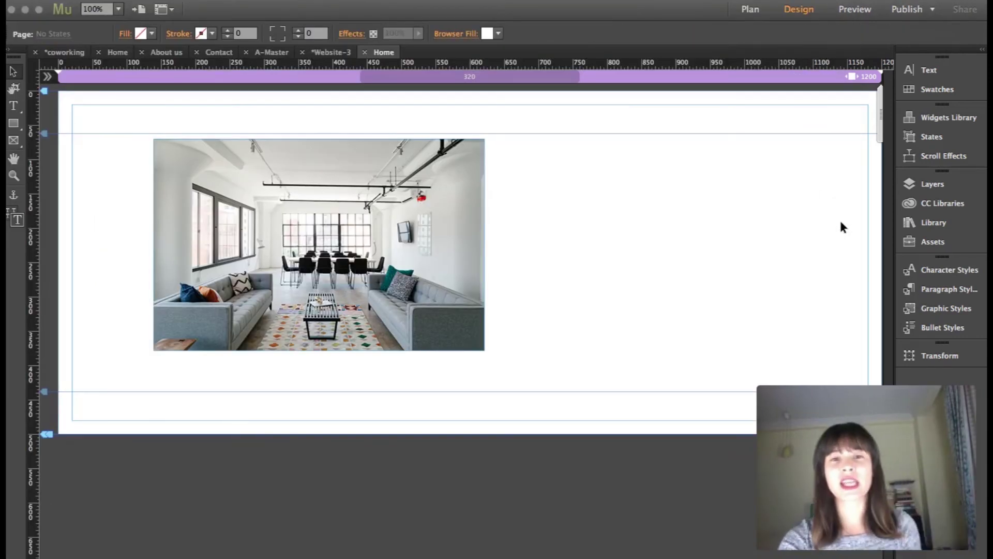
- Place a State Button widget on the page beside the picture, at about X 734, Y 105
scroll(634, 193, right, 3)
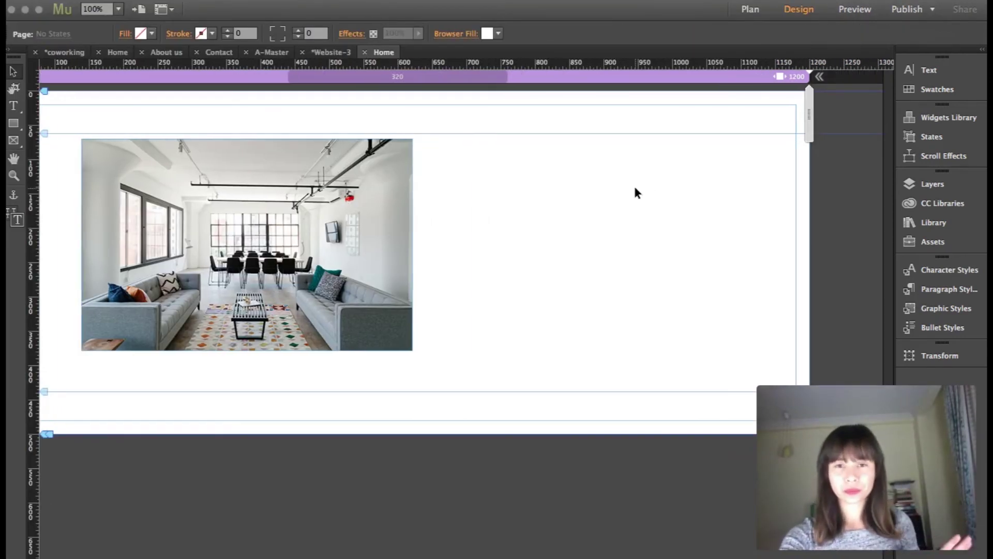
click(926, 115)
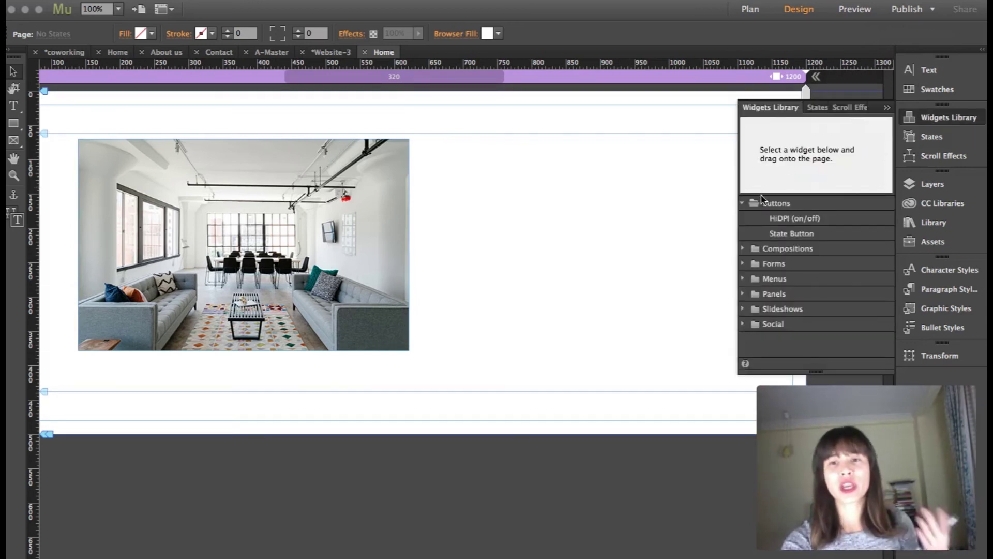
click(784, 235)
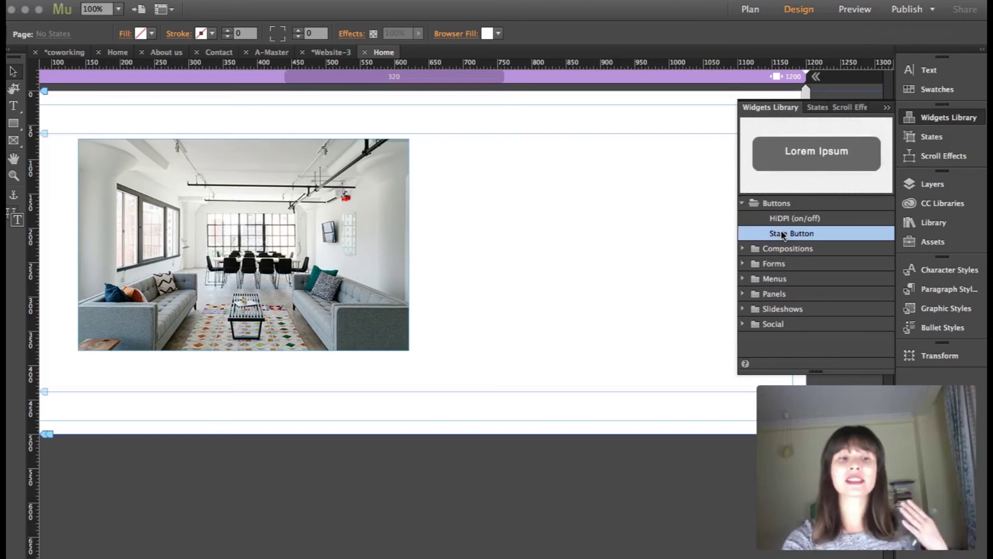
drag(792, 237, 474, 169)
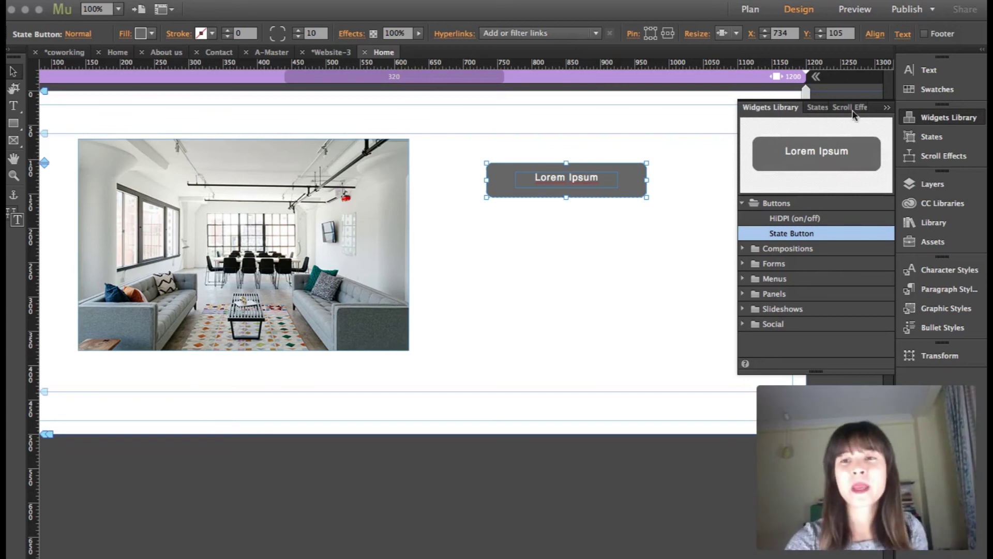
click(885, 107)
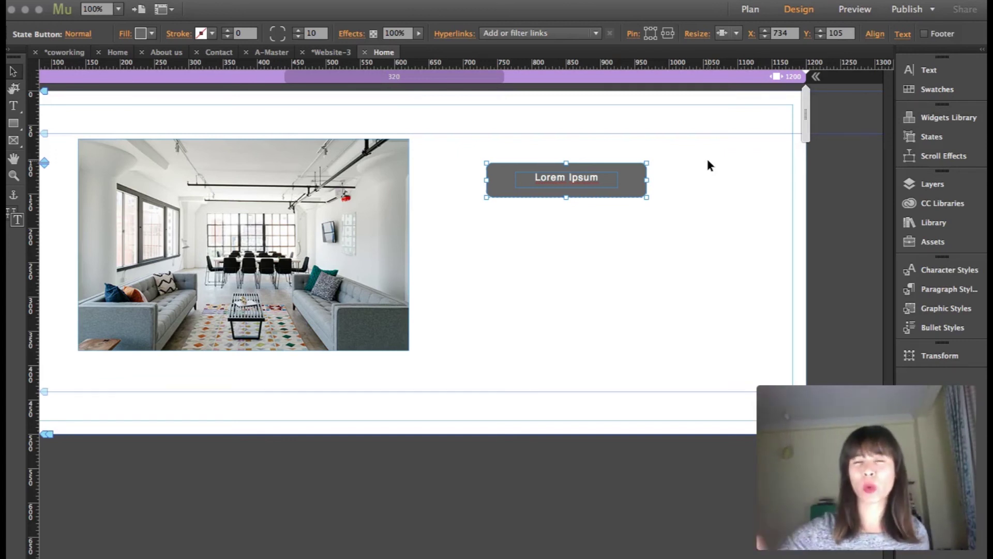
- Examine the state button's Rollover and Mouse Down states, and return it to the Normal state
click(663, 197)
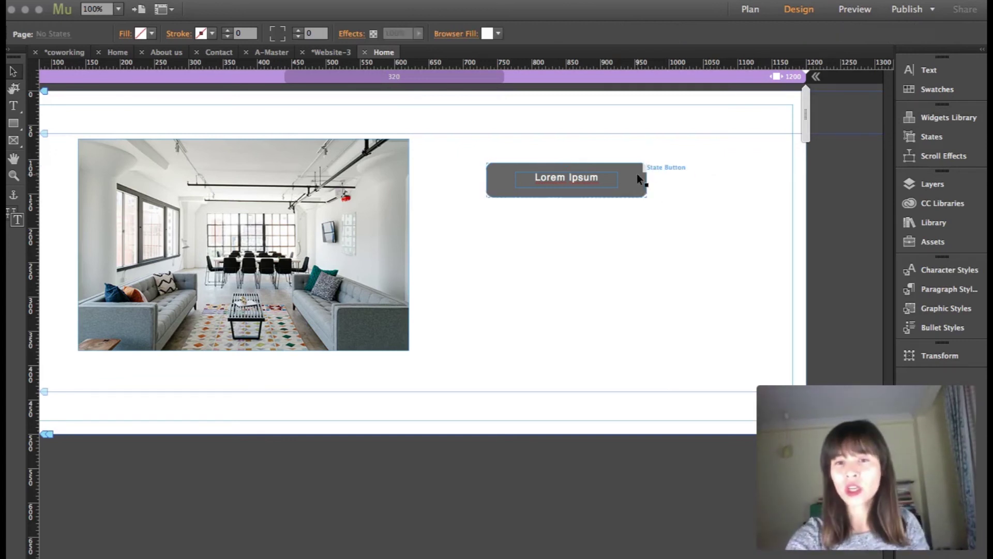
click(637, 173)
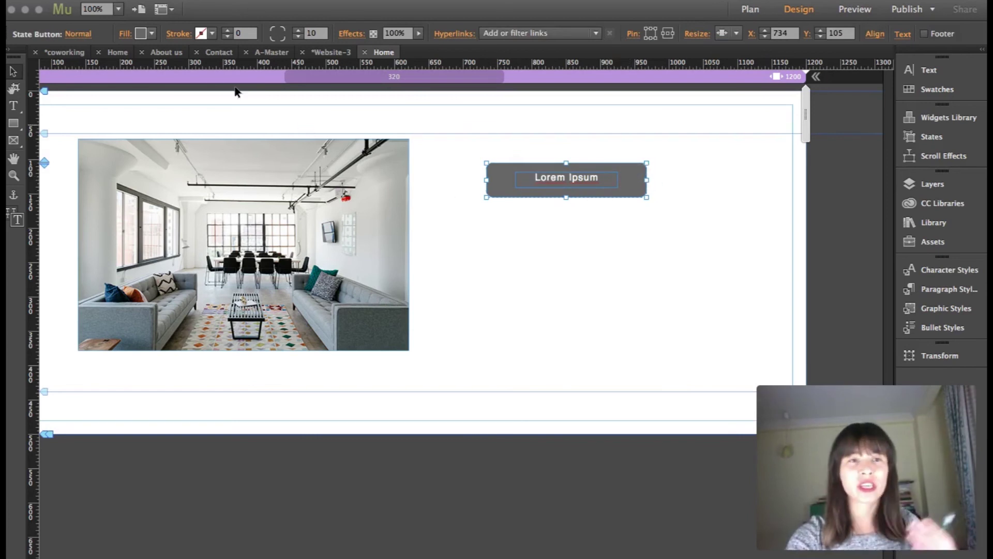
click(155, 38)
click(154, 38)
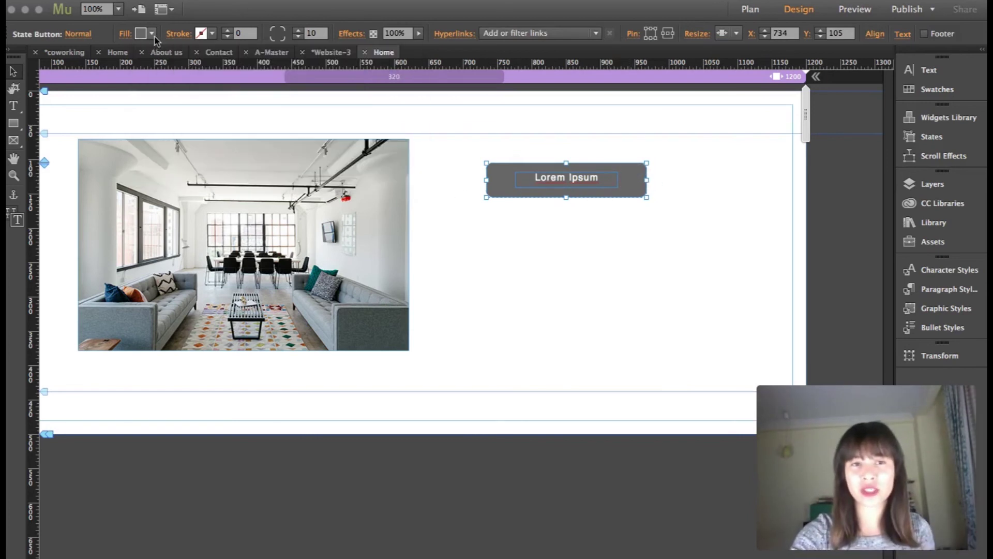
click(80, 35)
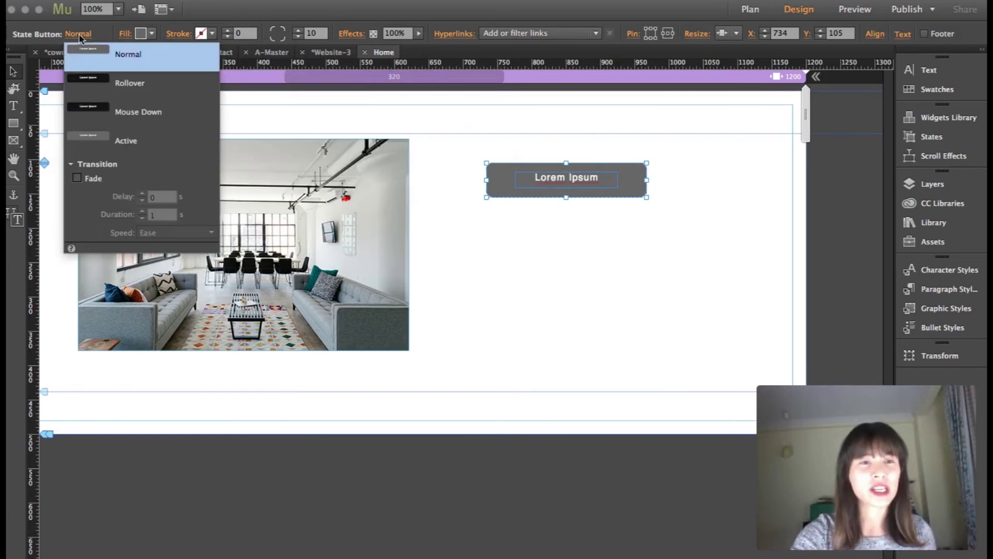
click(96, 83)
click(96, 111)
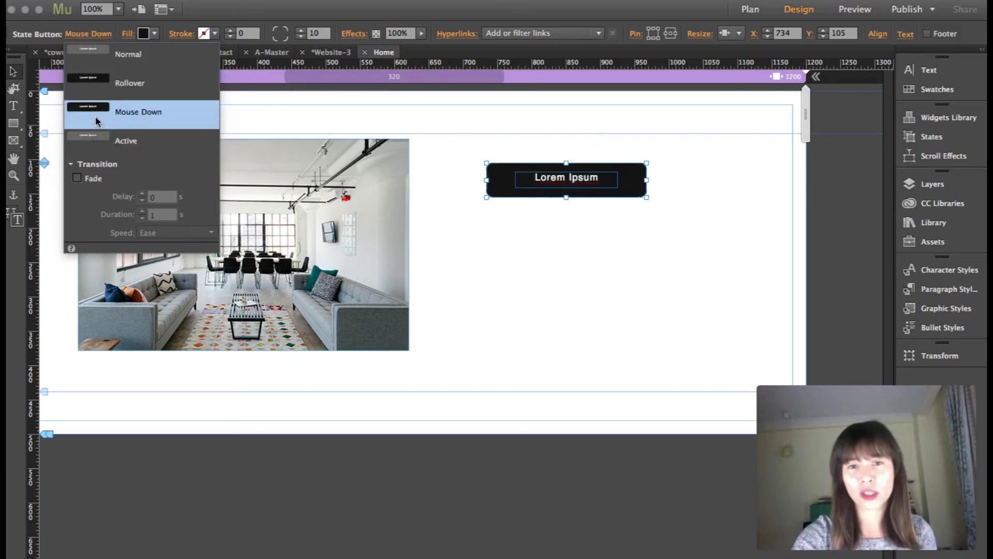
click(93, 54)
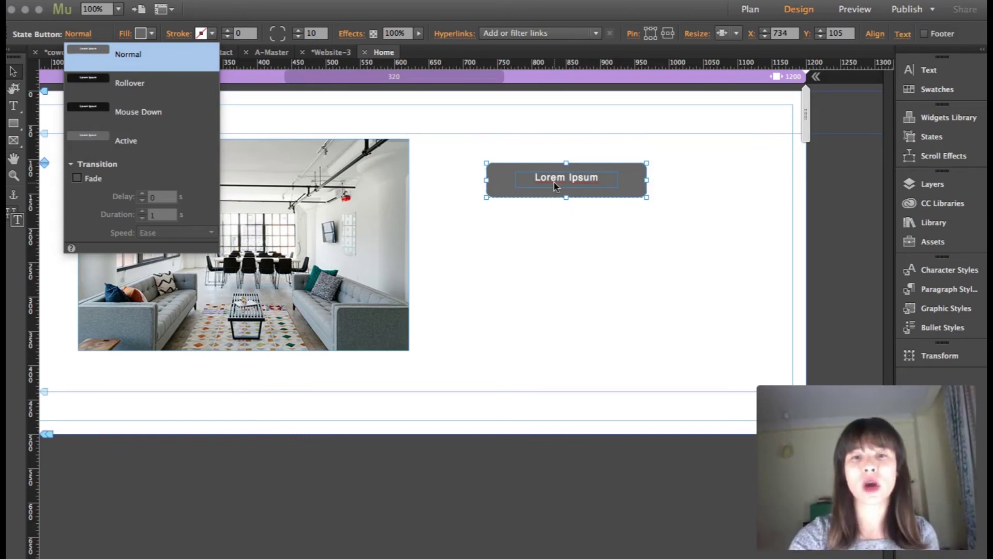
click(543, 233)
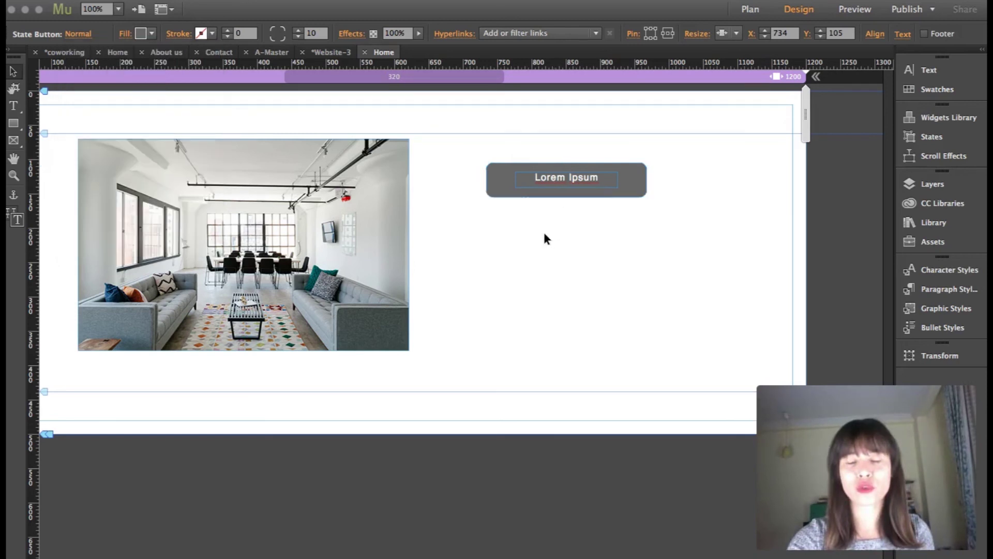
- Add a text frame reading "Responsive Muse" below the state button, at about X 689, Y 216
click(14, 106)
drag(456, 239, 656, 268)
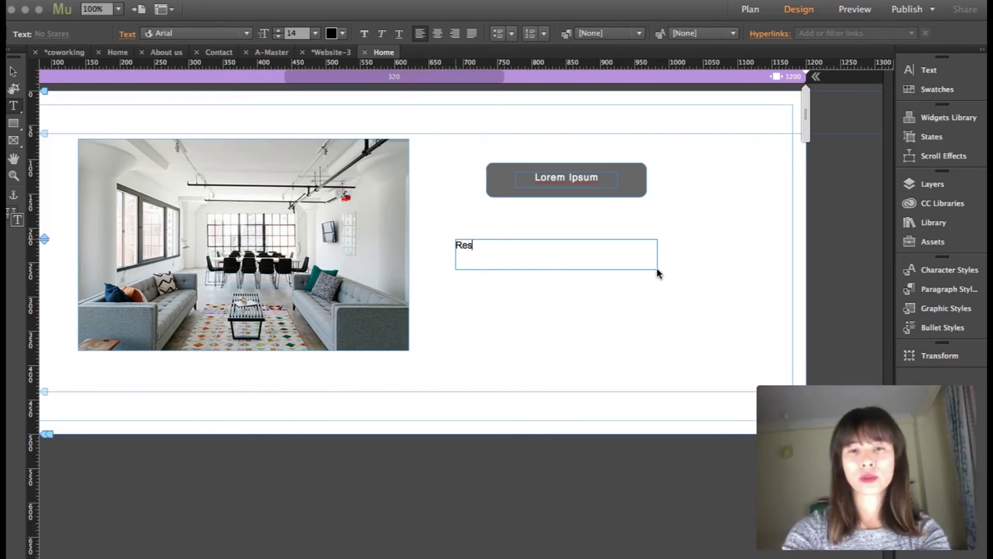
text(onsive Muse)
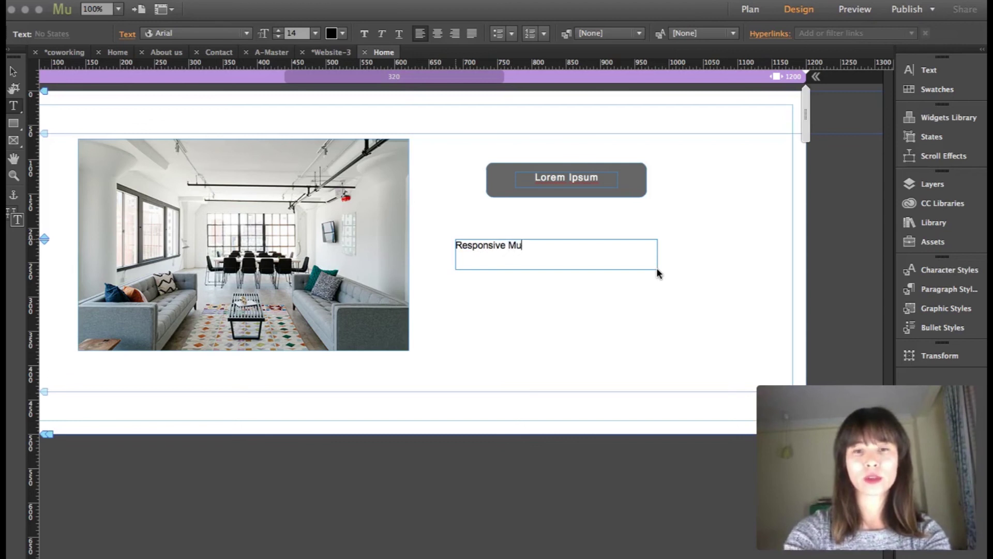
click(14, 71)
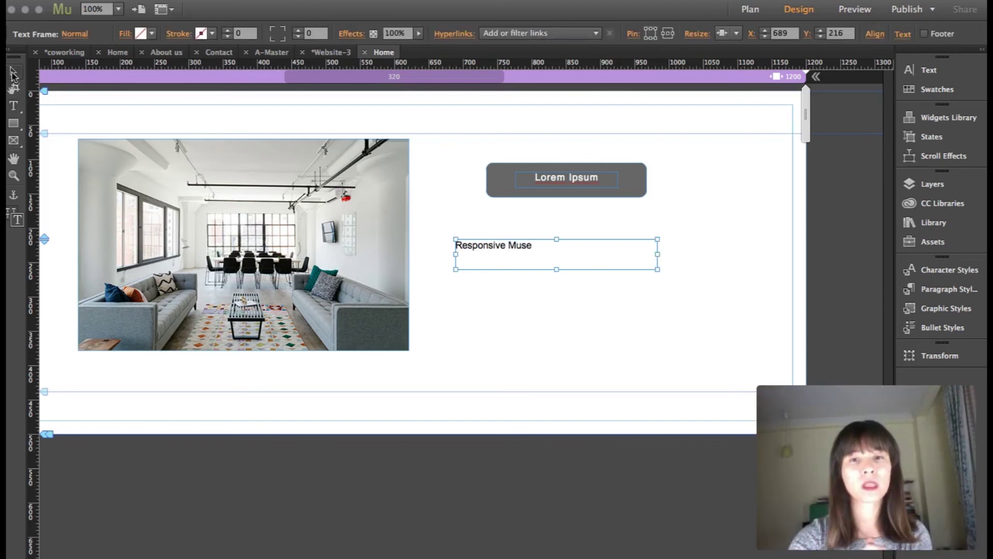
- Browse the web and standard fonts for the "Responsive Muse" text and set its font to Trebuchet
click(935, 74)
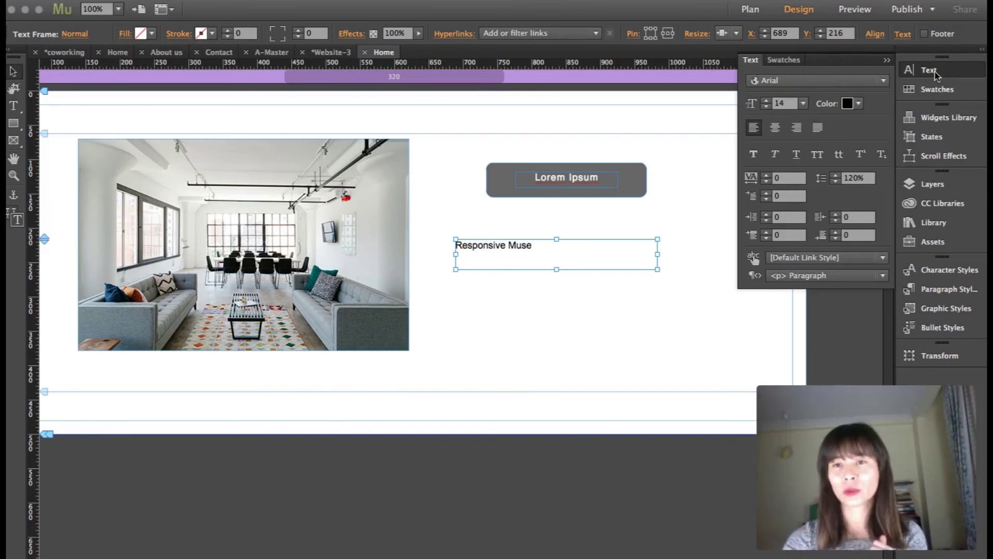
click(885, 81)
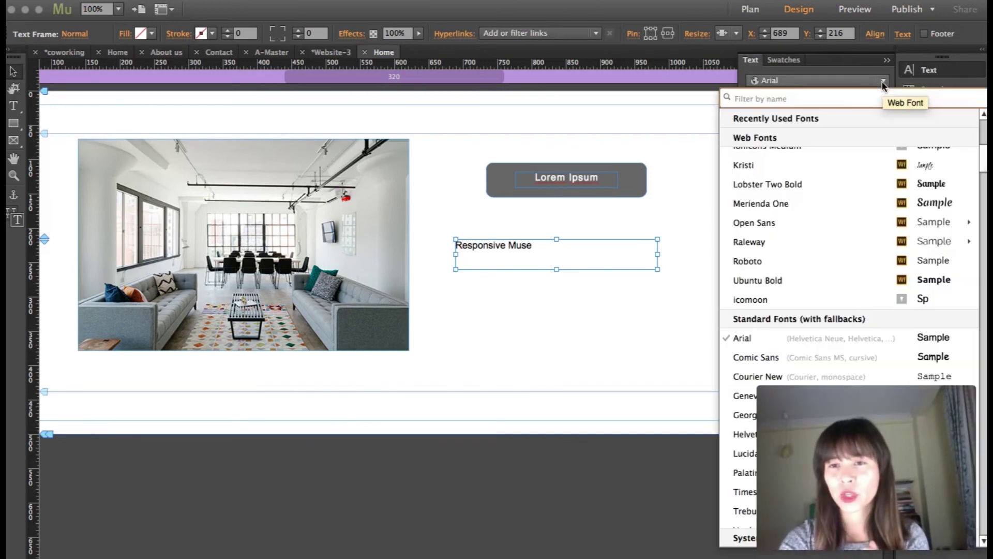
scroll(837, 187, up, 5)
scroll(837, 191, down, 3)
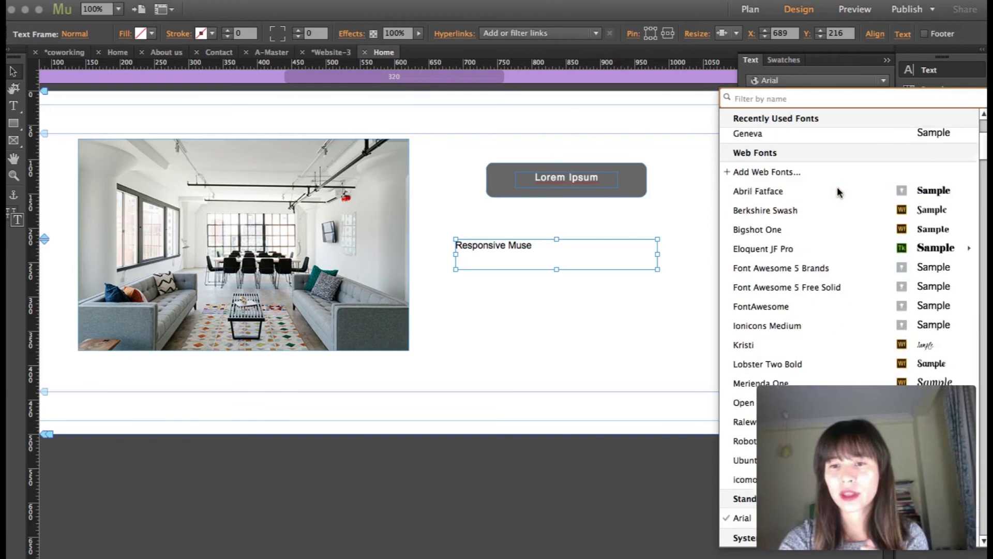
mouse_move(837, 192)
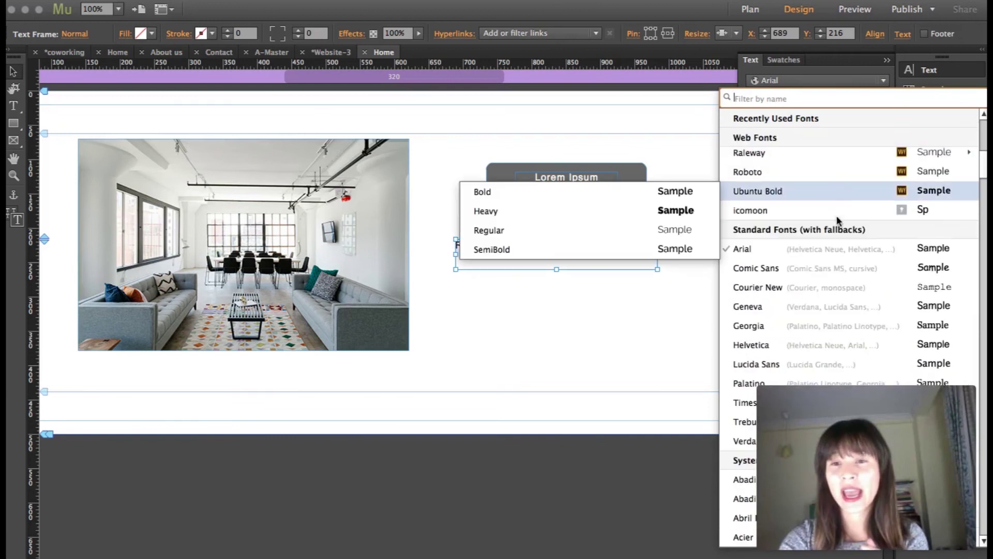
scroll(776, 323, down, 3)
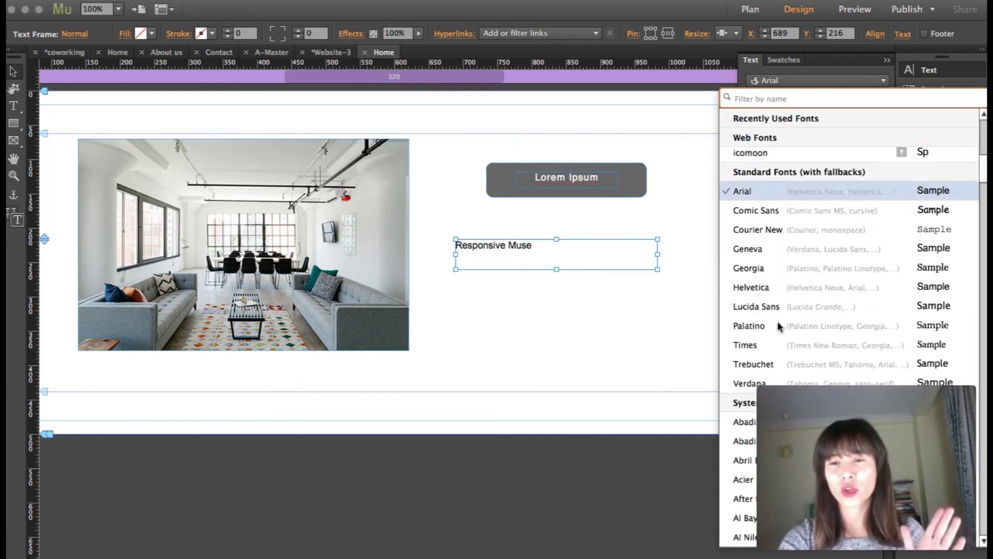
click(765, 369)
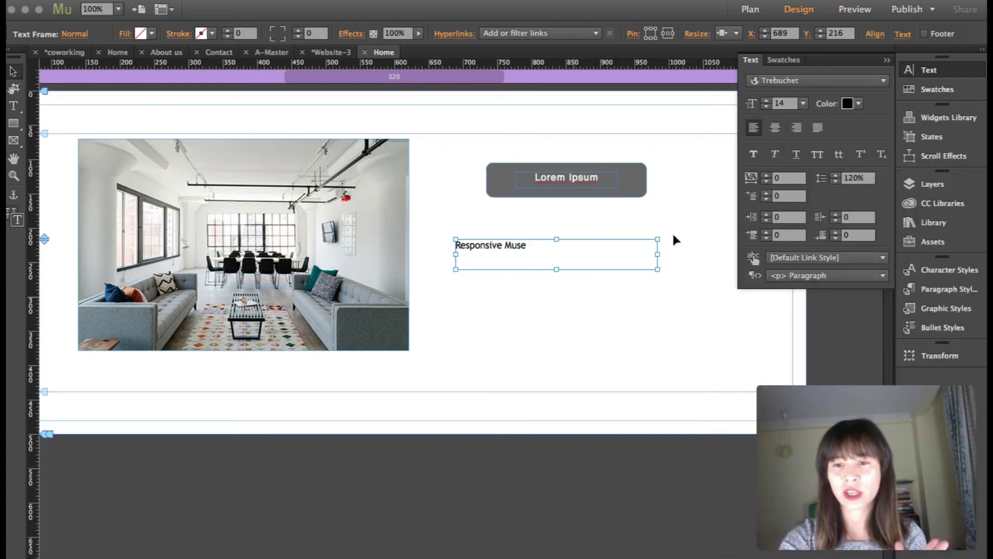
- Set the "Responsive Muse" text to size 36, colour it blue 0071BC and align it to the center
click(803, 103)
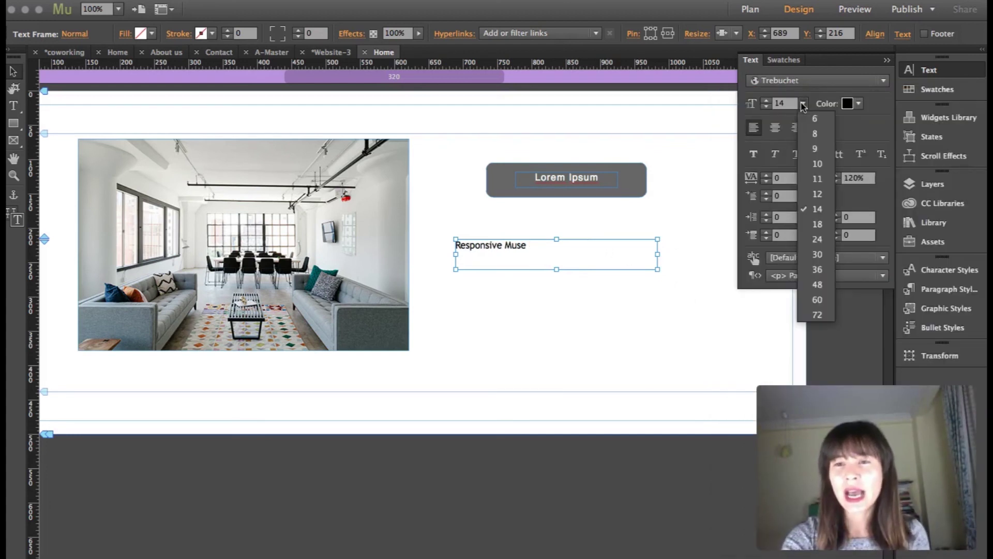
click(824, 273)
click(857, 104)
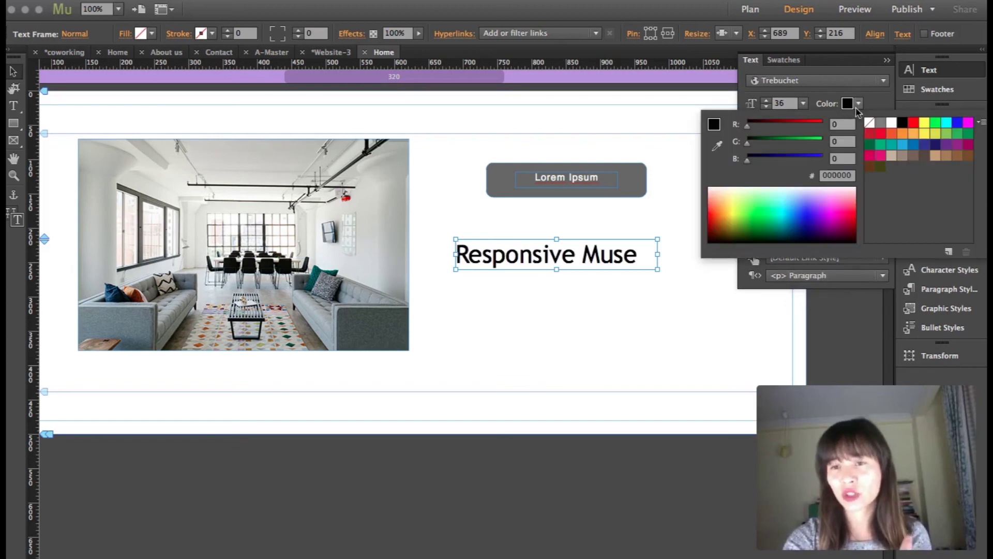
click(913, 144)
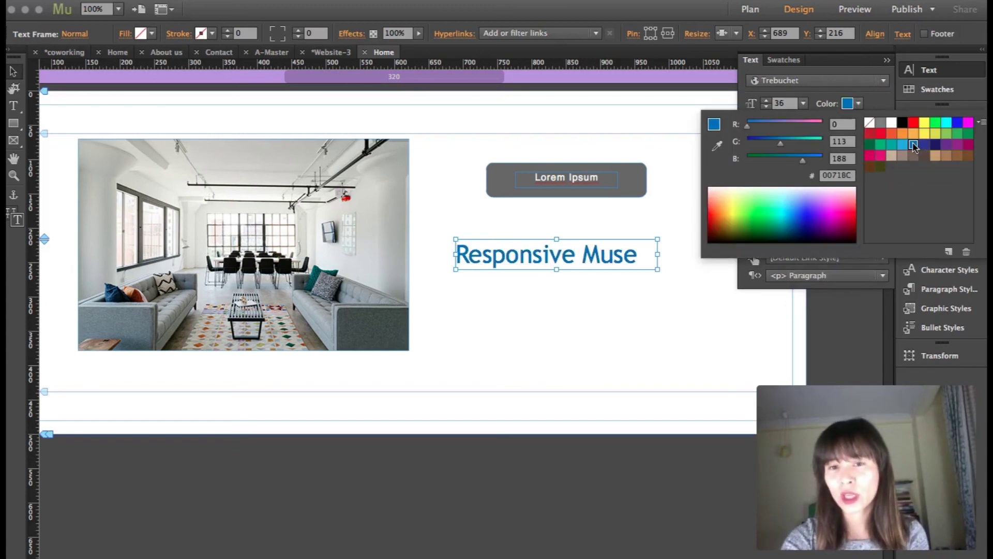
click(892, 107)
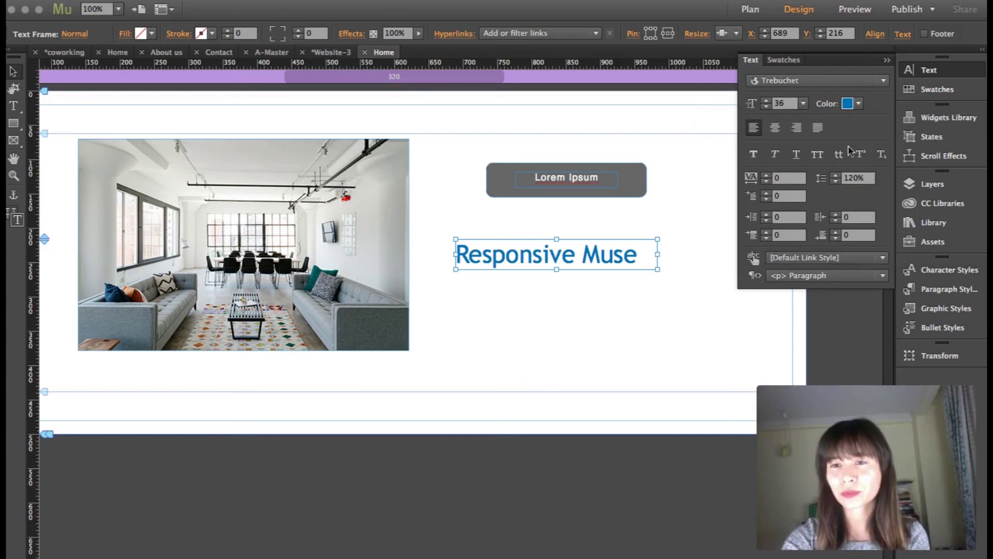
click(775, 127)
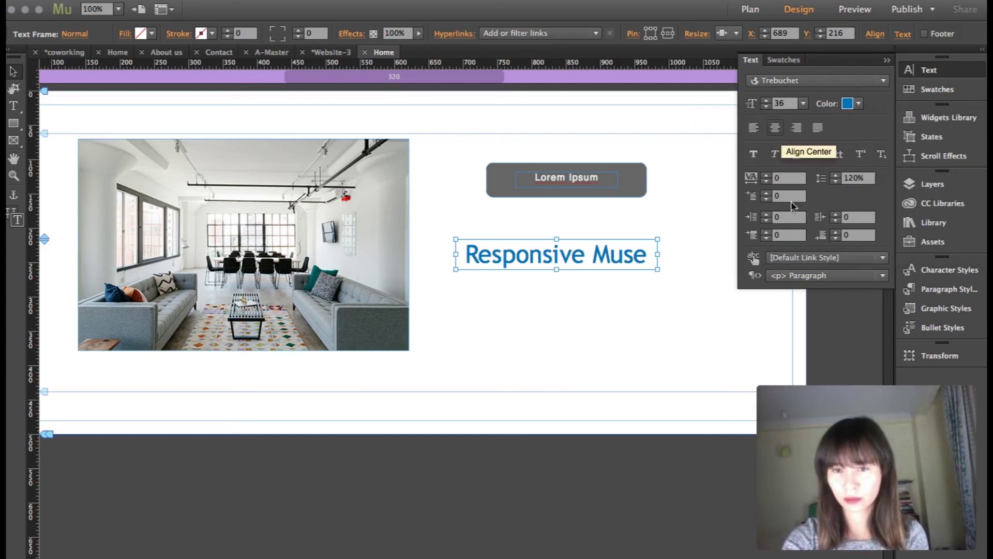
click(588, 309)
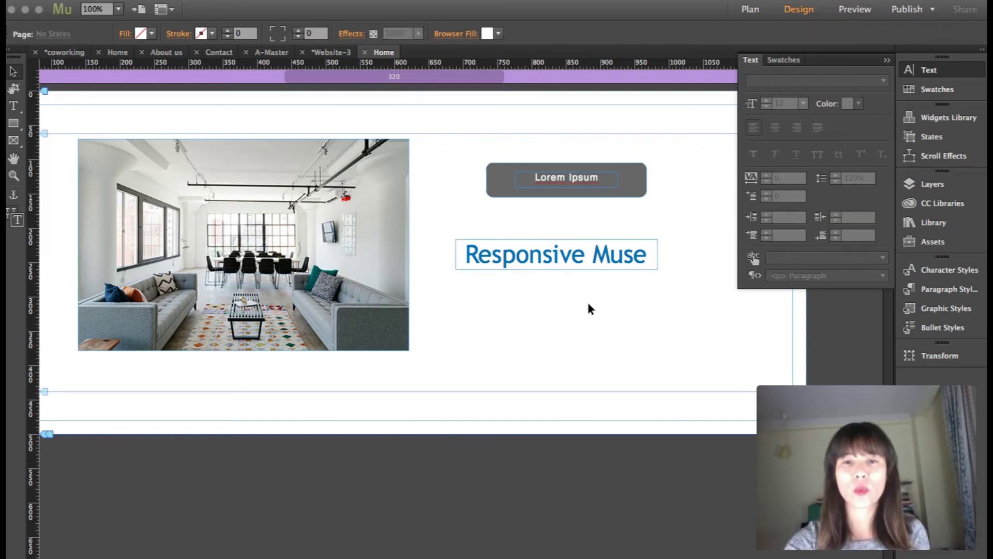
- Set the tracking of the "Responsive Muse" text to 20 in its Rollover state
click(515, 265)
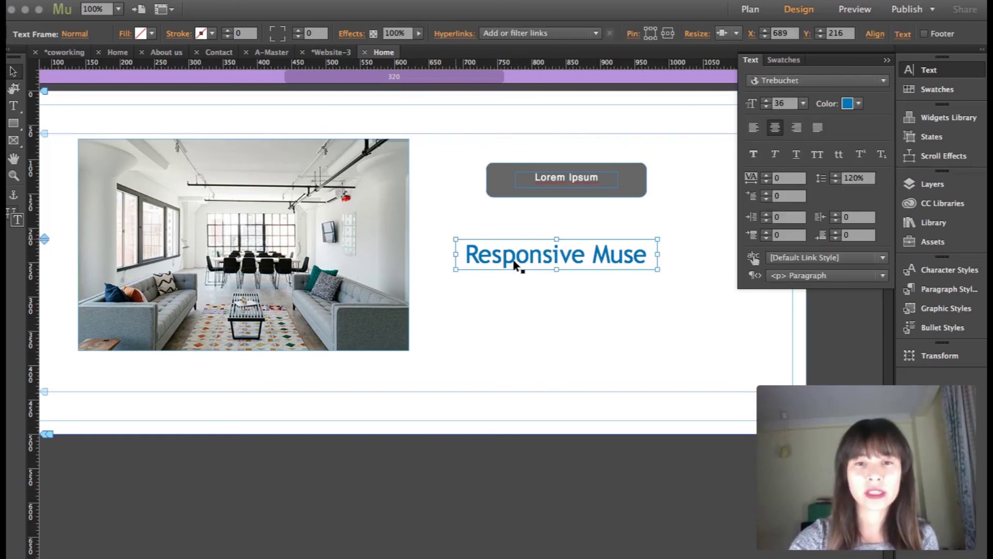
click(81, 39)
click(101, 83)
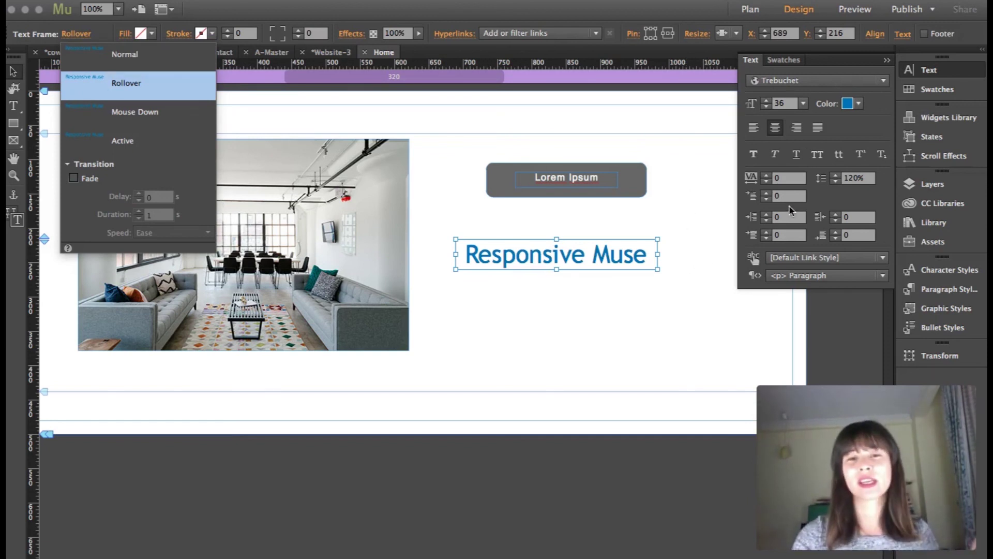
click(779, 178)
drag(784, 179, 769, 178)
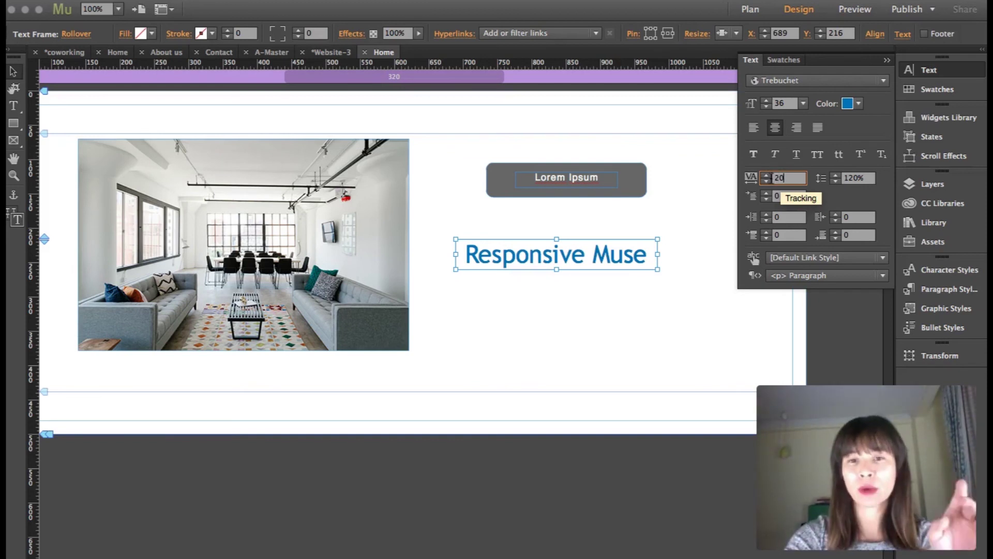
key(Return)
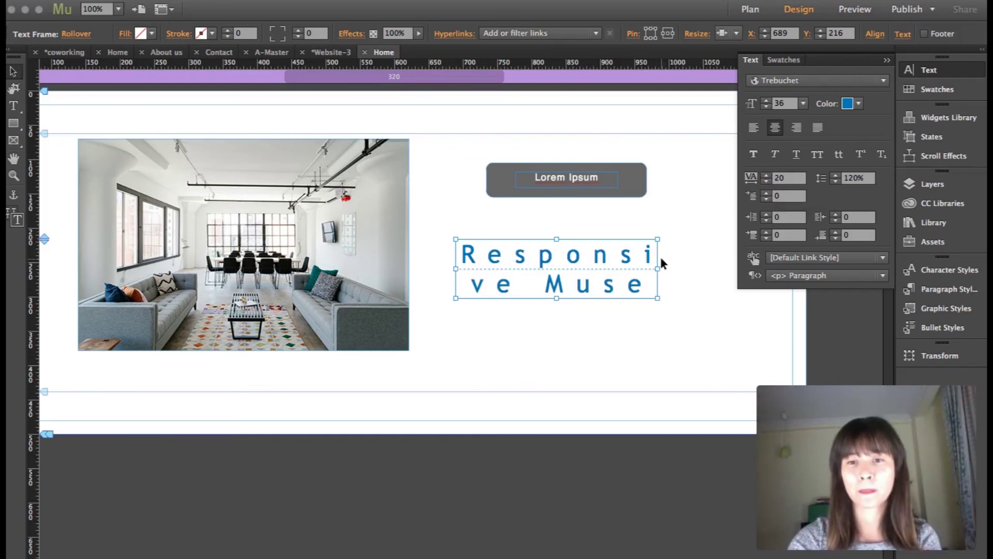
click(679, 234)
click(627, 254)
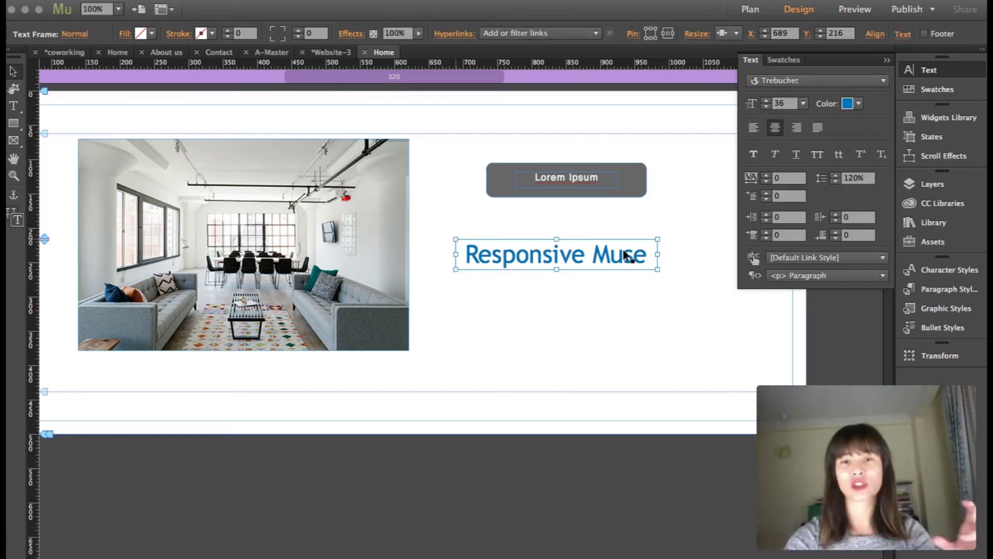
- Widen the "Responsive Muse" text frame on both sides, starting at X 634, and set its Rollover state's tracking to 10
drag(657, 253, 743, 253)
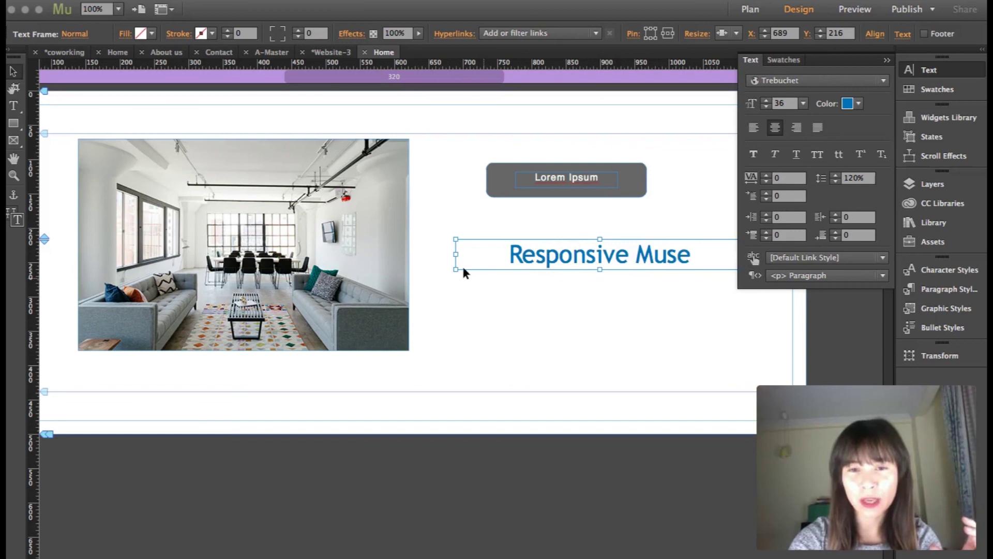
drag(454, 254, 418, 254)
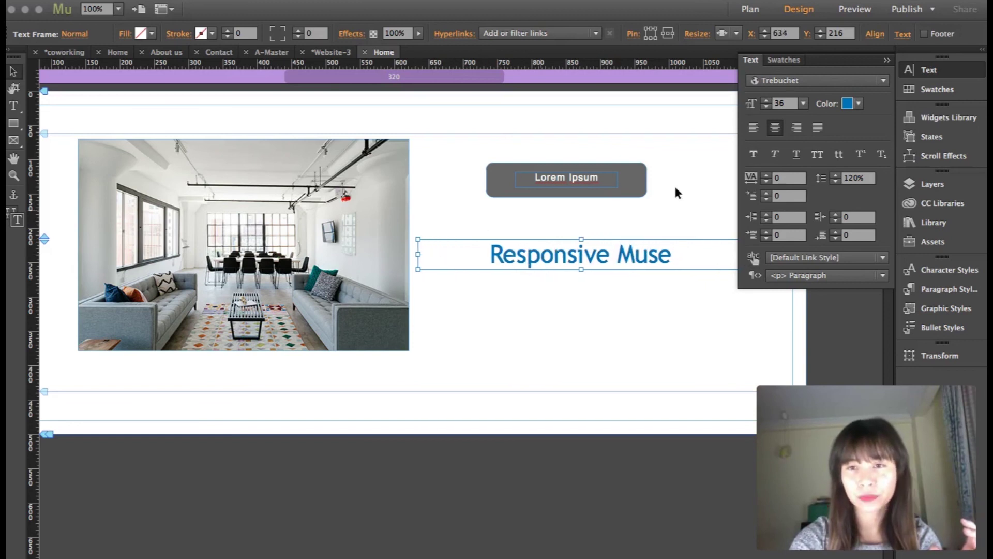
click(73, 34)
click(126, 84)
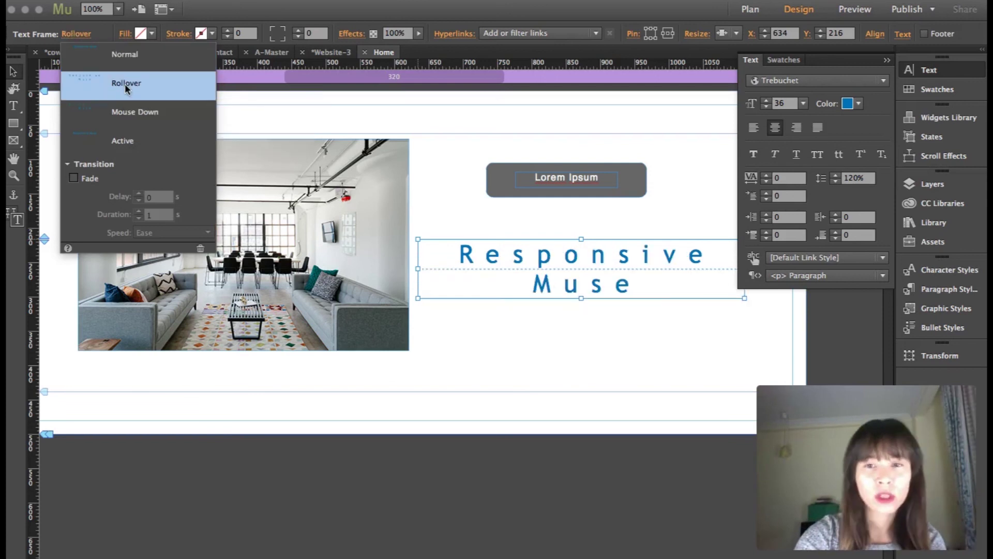
click(885, 61)
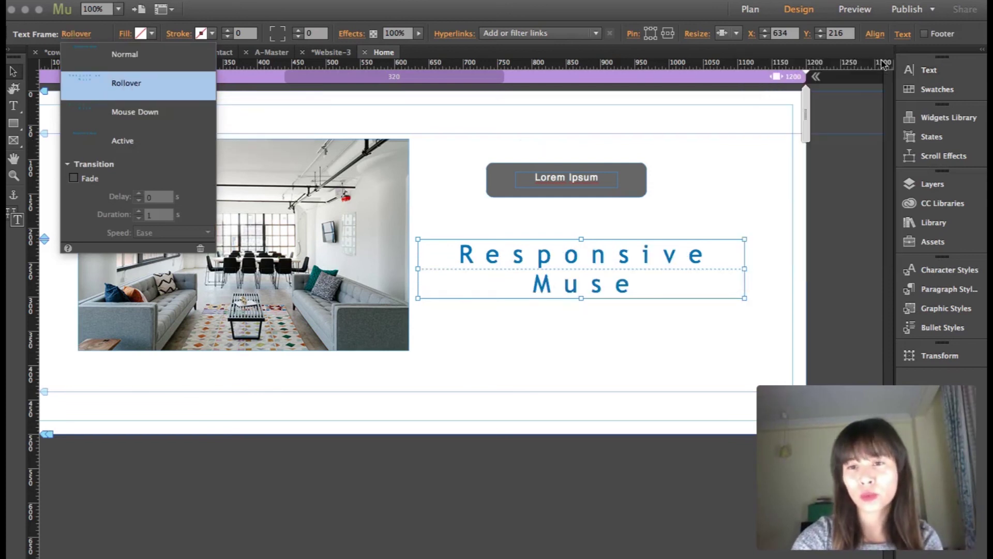
click(614, 259)
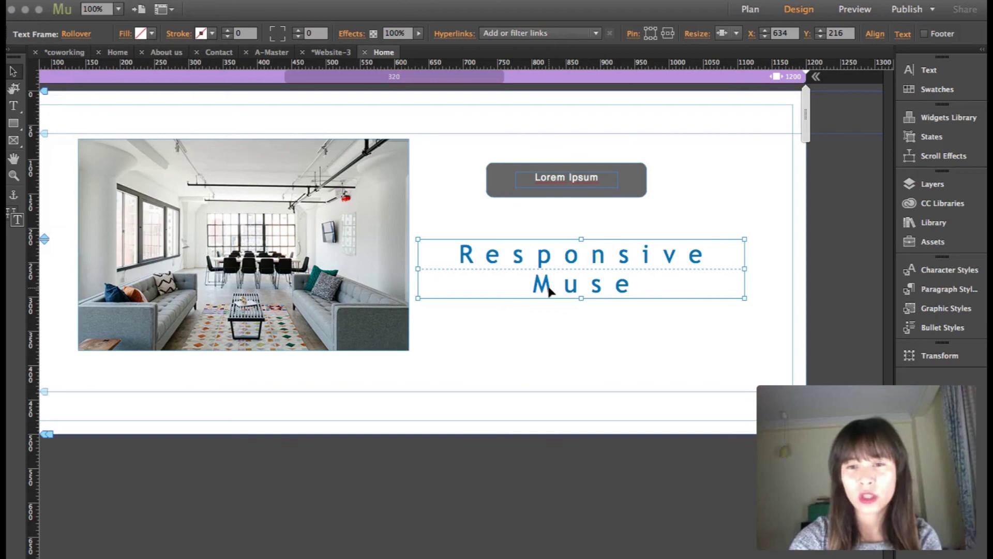
click(930, 68)
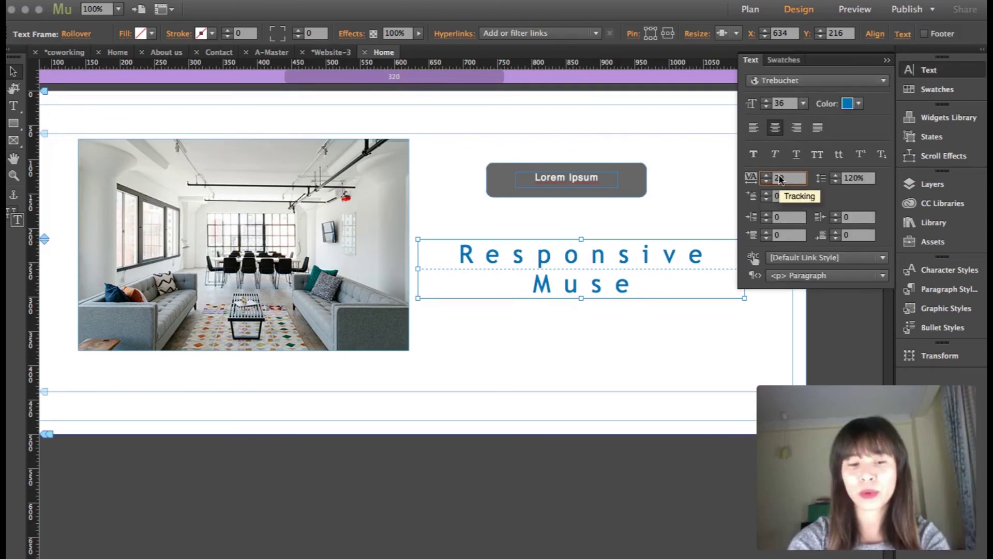
key(Return)
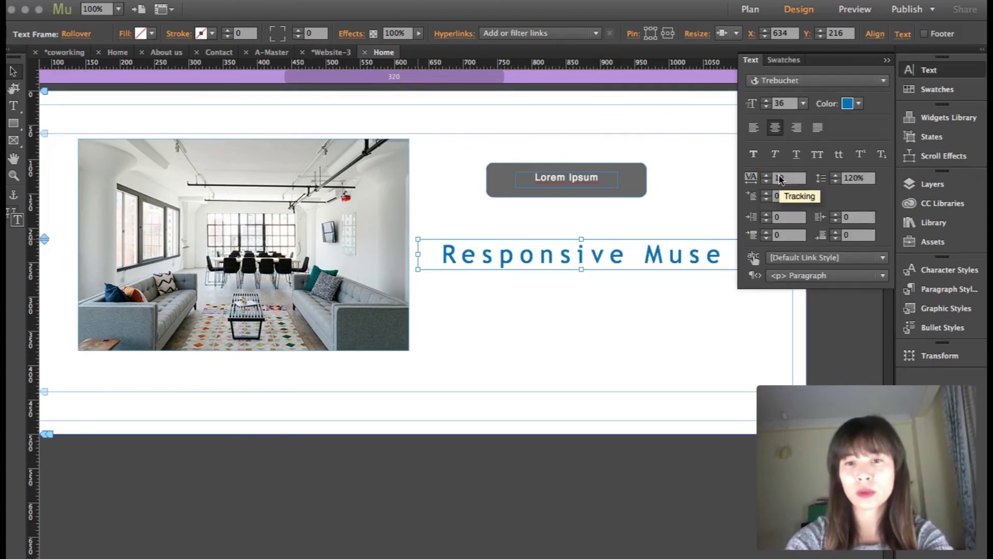
click(647, 314)
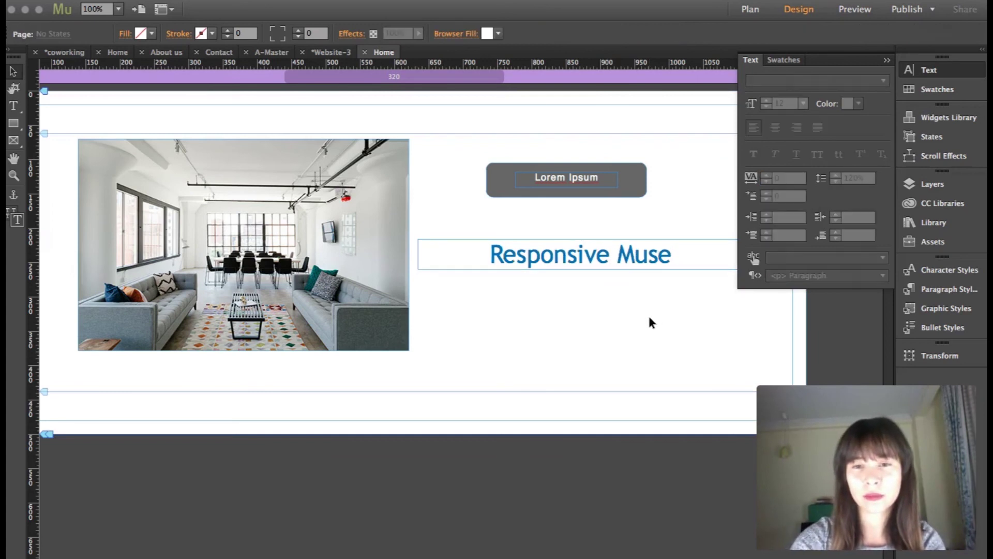
- Preview the page in the browser and check the rollover tracking effect on the "Responsive Muse" text
click(886, 61)
key(super+shift+e)
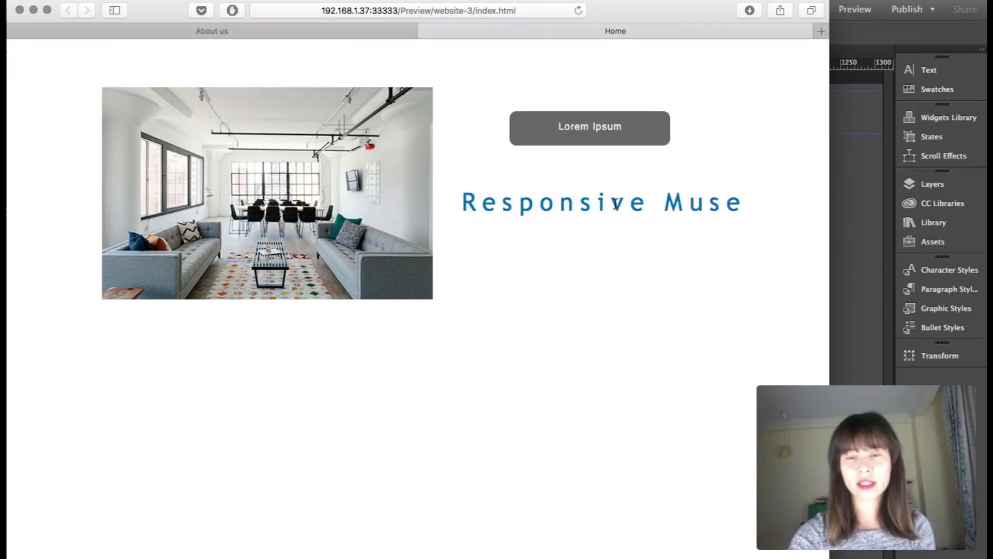
click(839, 187)
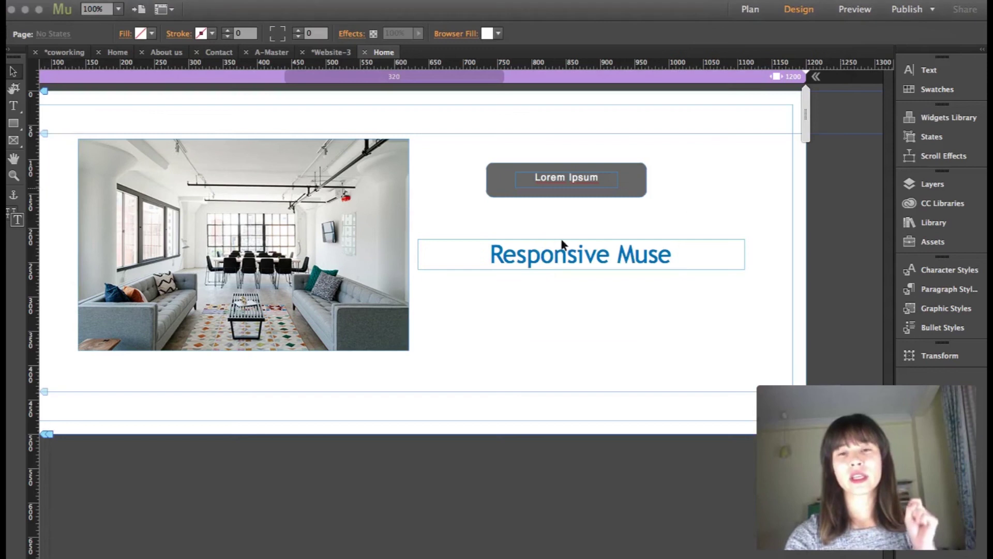
- Enable the Fade transition for the "Responsive Muse" text frame's states and check the effect in the browser preview
click(520, 262)
click(71, 40)
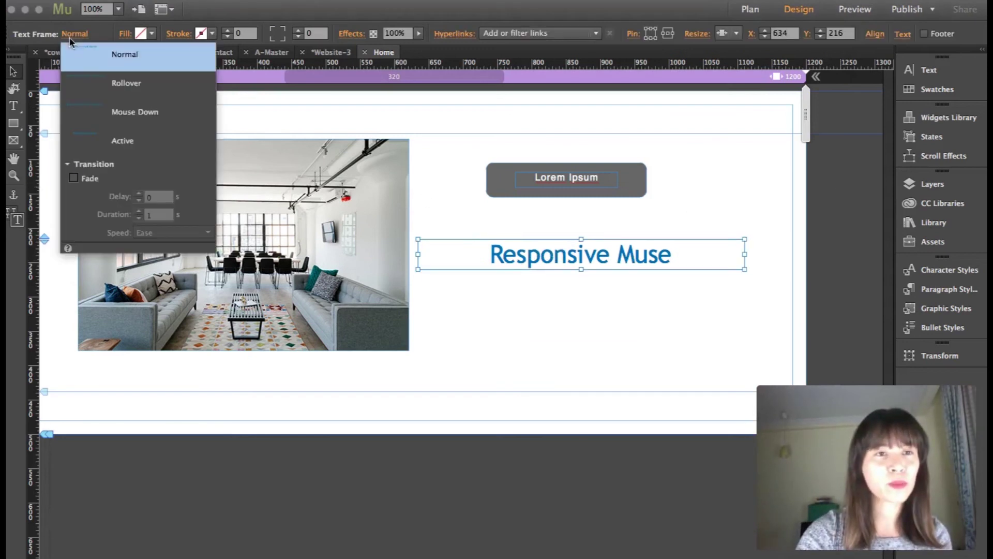
click(74, 178)
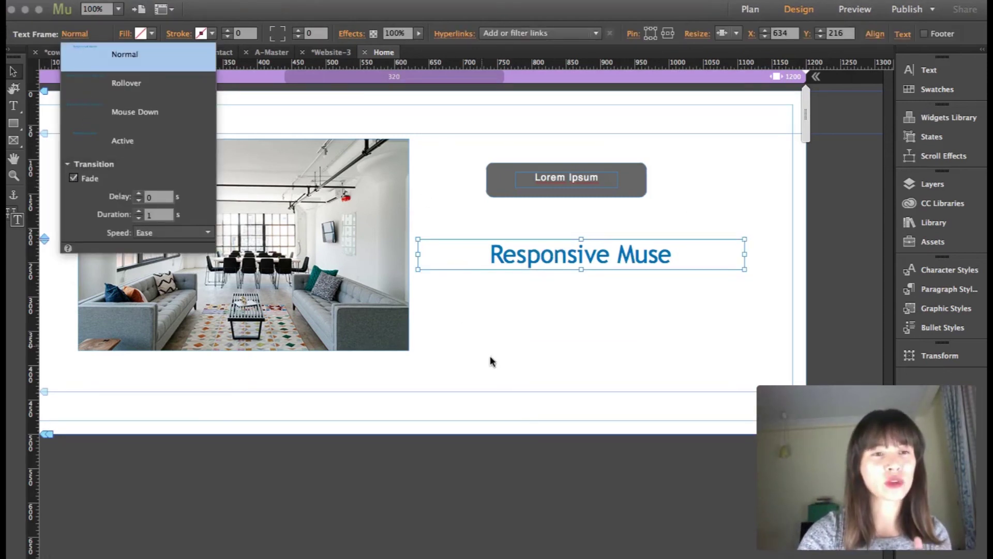
key(super+alt+e)
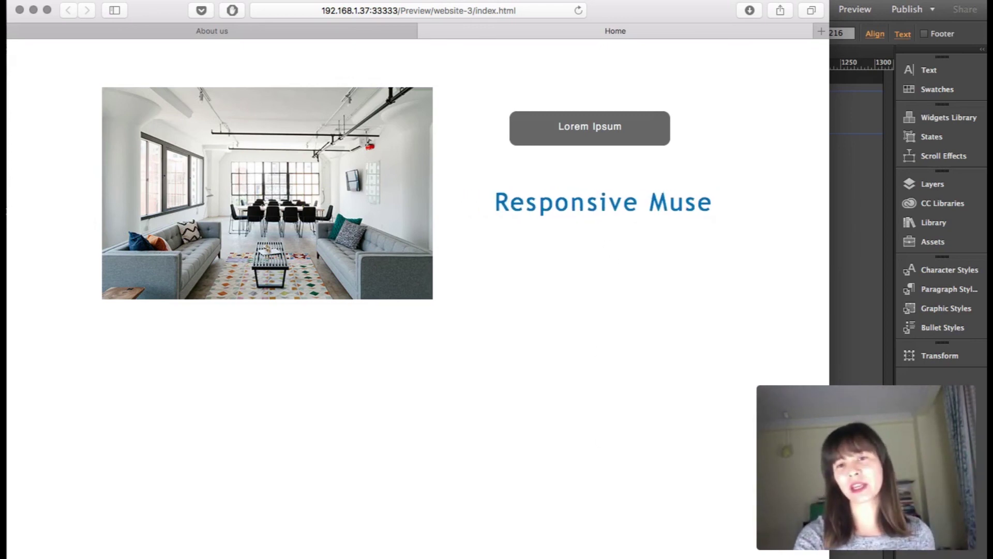
click(622, 552)
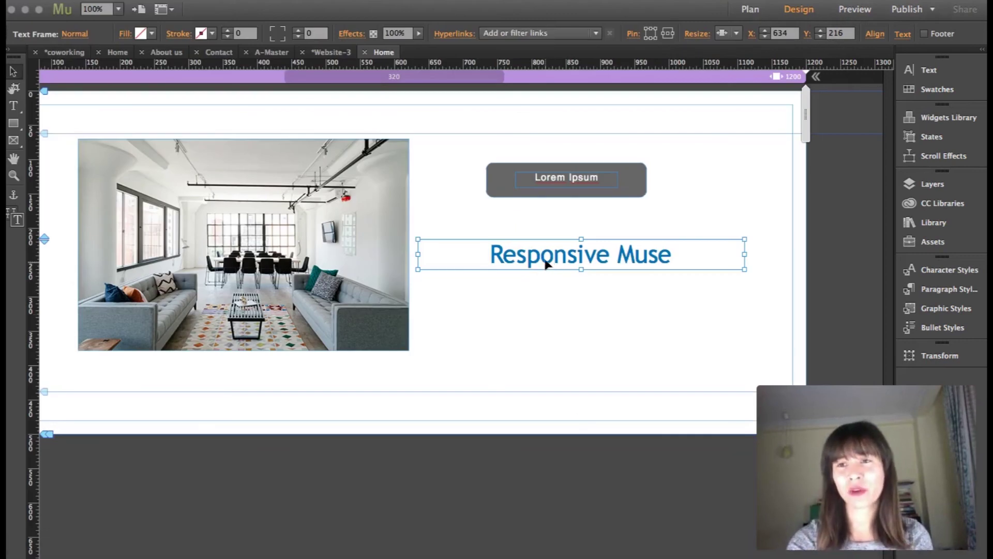
- Duplicate the "Responsive Muse" text frame below the original at Y 296 and set the copy's font to Abril Fatface
drag(545, 262, 552, 324)
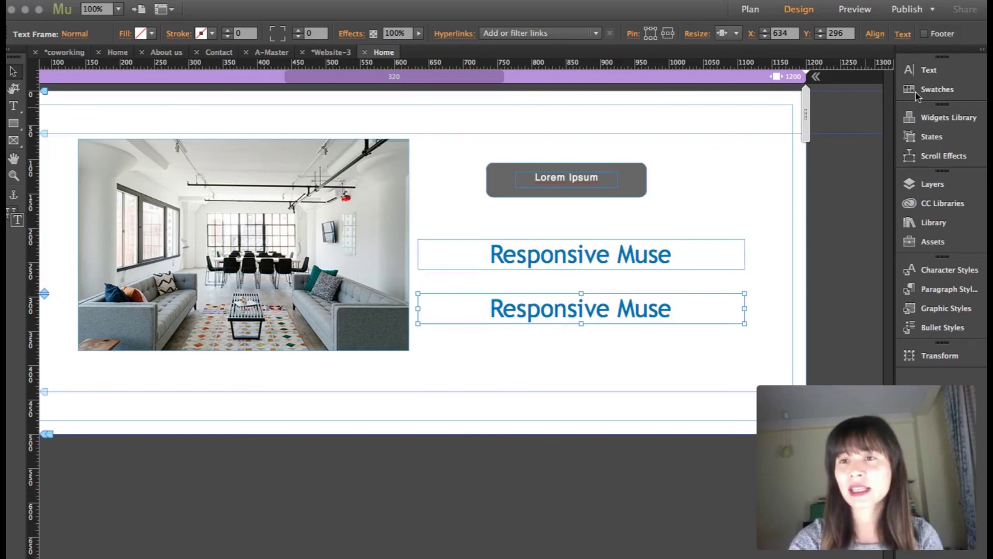
click(944, 70)
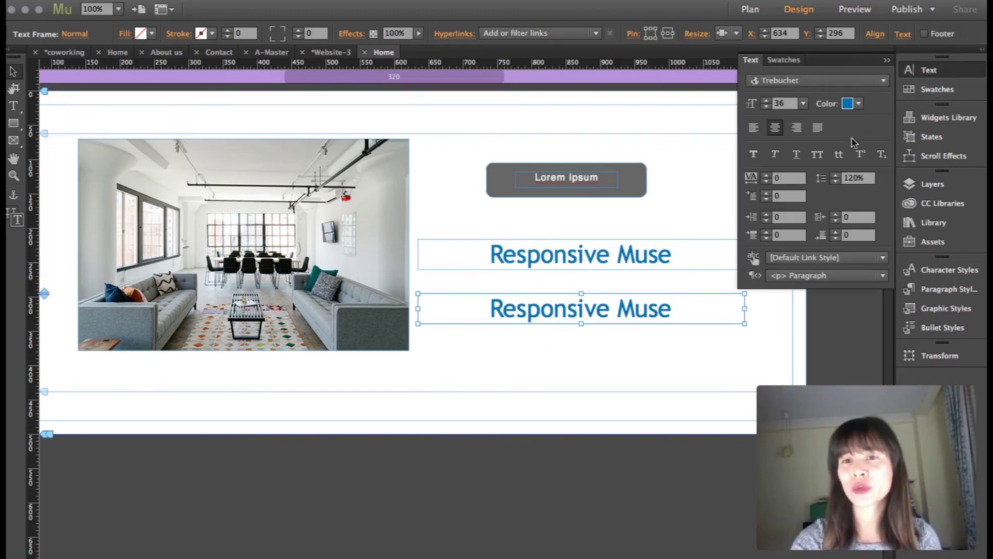
click(804, 82)
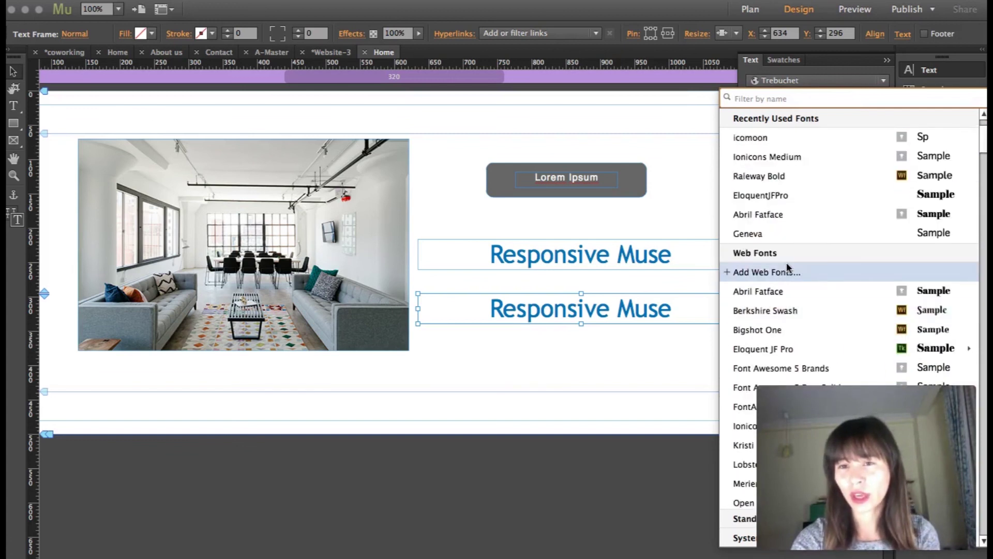
scroll(786, 262, down, 5)
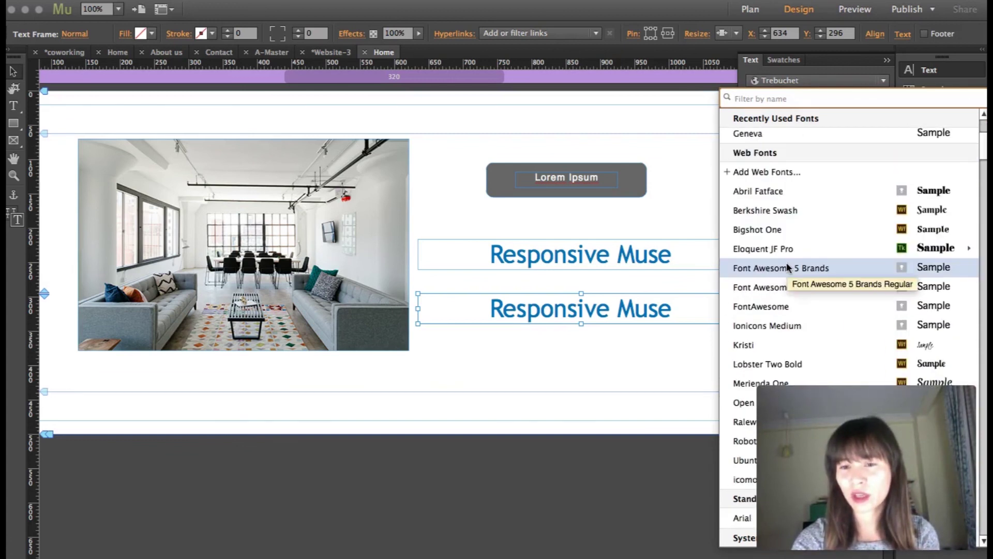
mouse_move(745, 440)
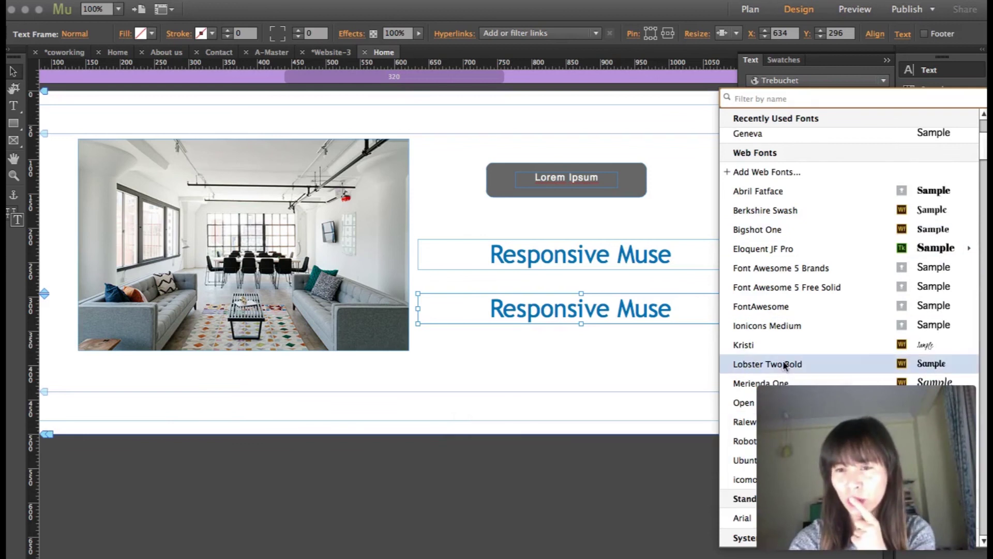
mouse_move(817, 248)
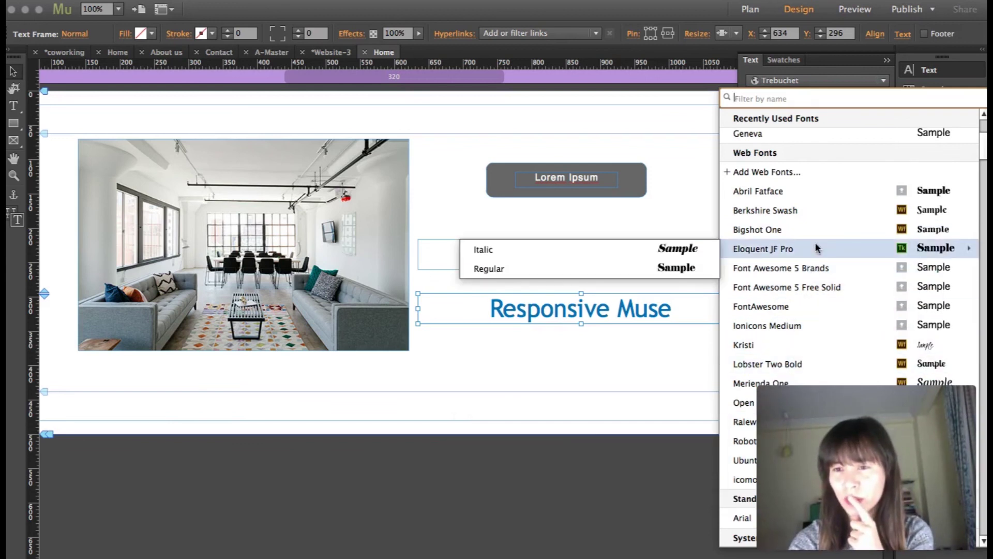
click(821, 195)
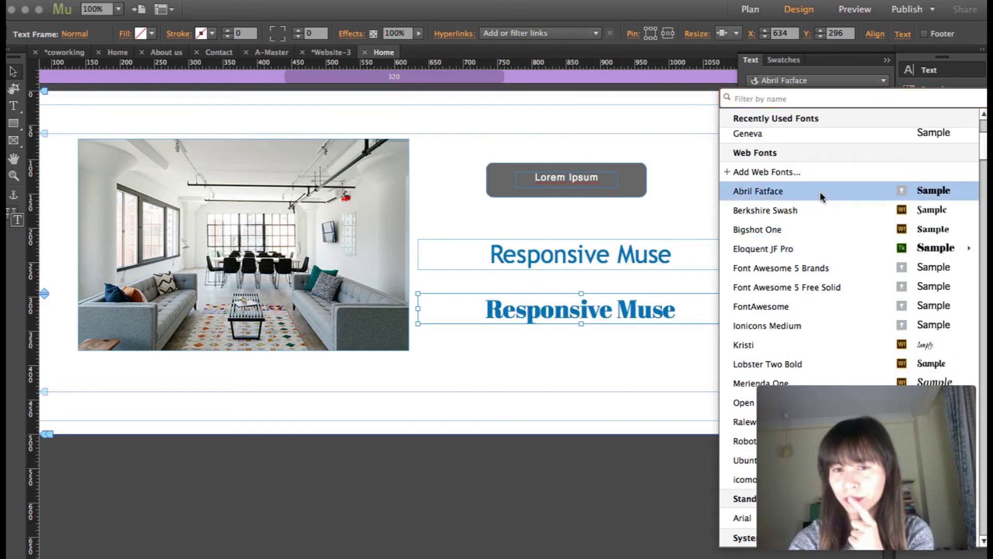
click(642, 365)
click(629, 319)
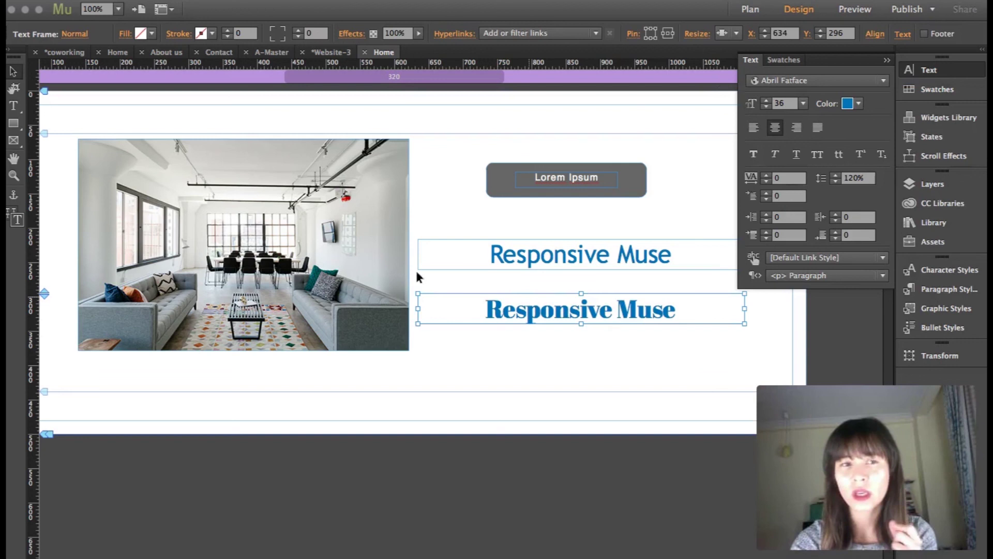
- Compare the Normal and Rollover states of the Abril Fatface text, and test both texts' rollover effects in the browser preview
click(72, 38)
click(117, 87)
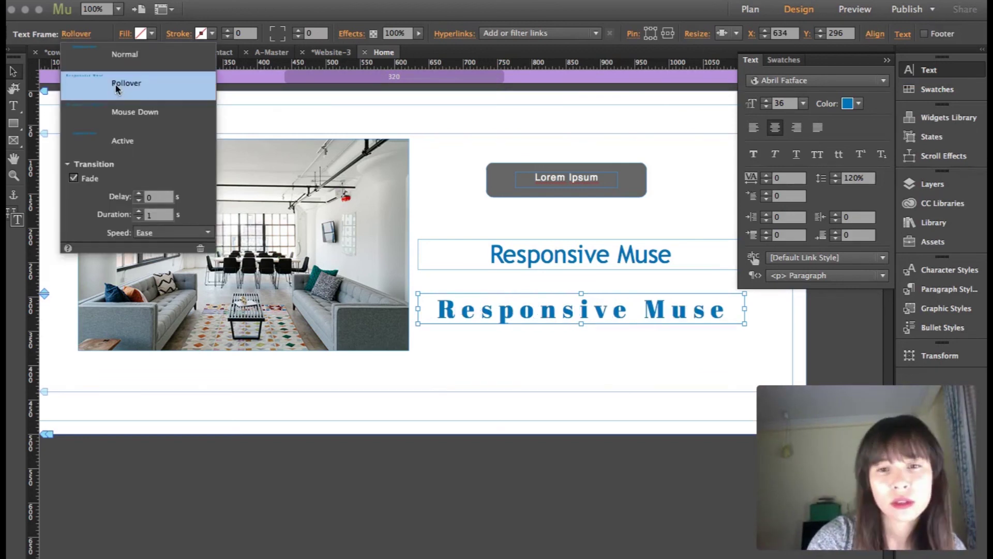
click(107, 55)
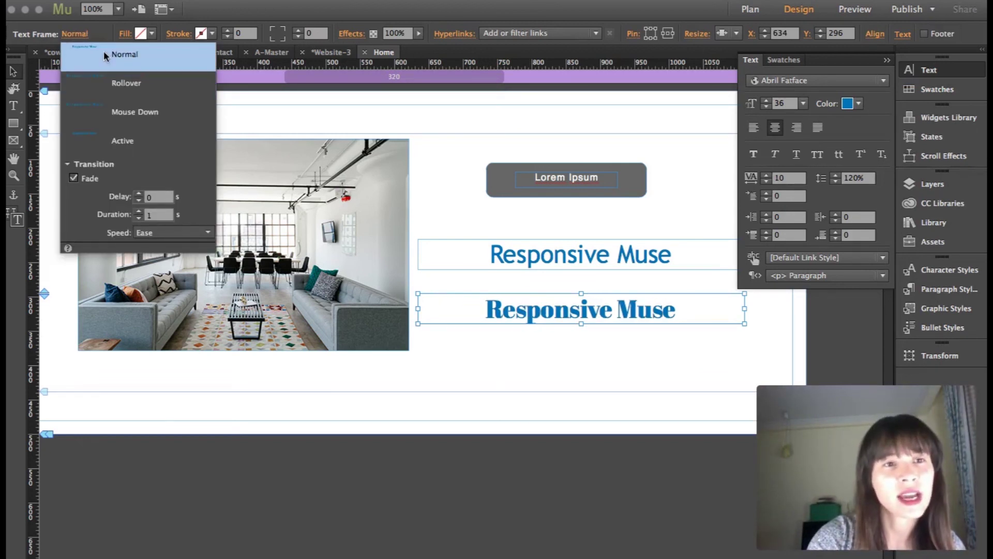
click(109, 81)
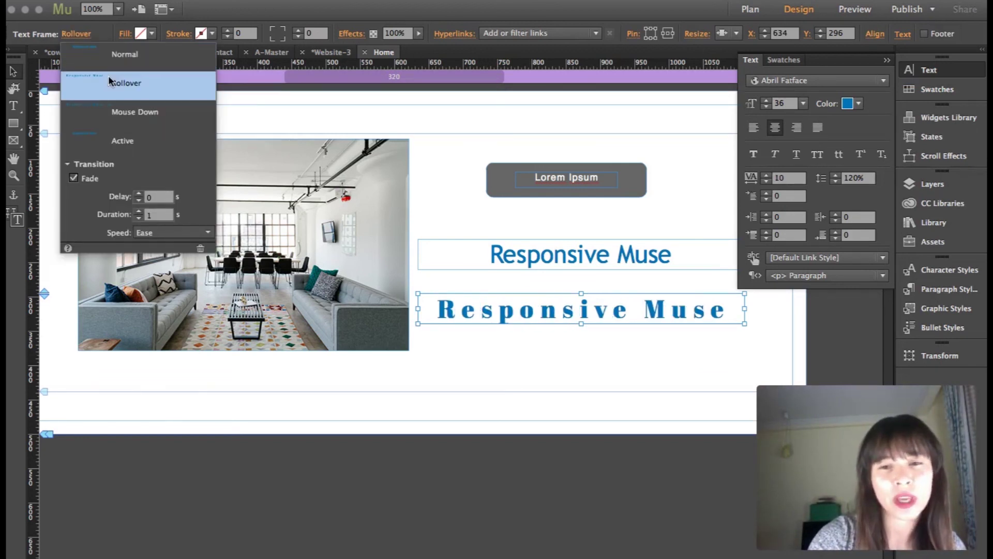
click(505, 365)
key(super+shift+e)
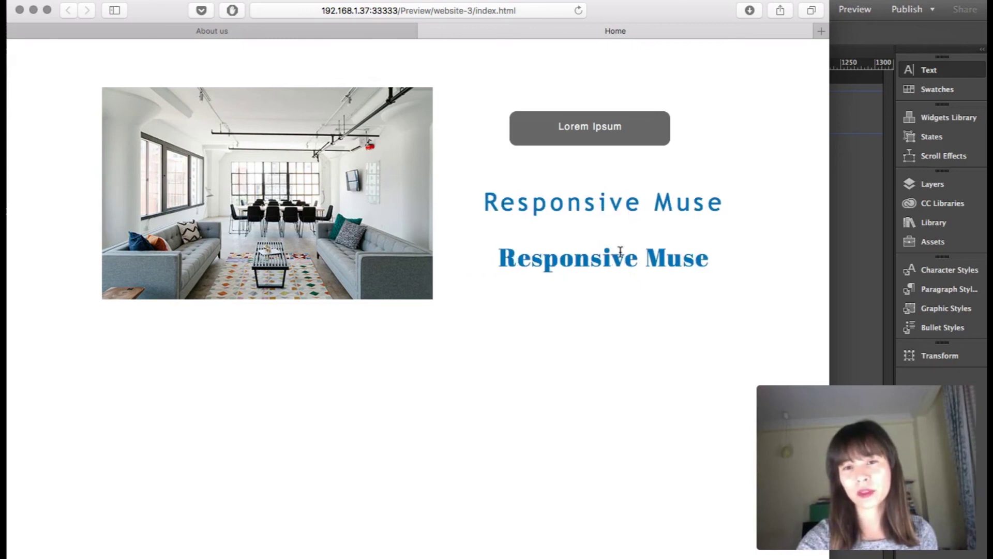
click(864, 203)
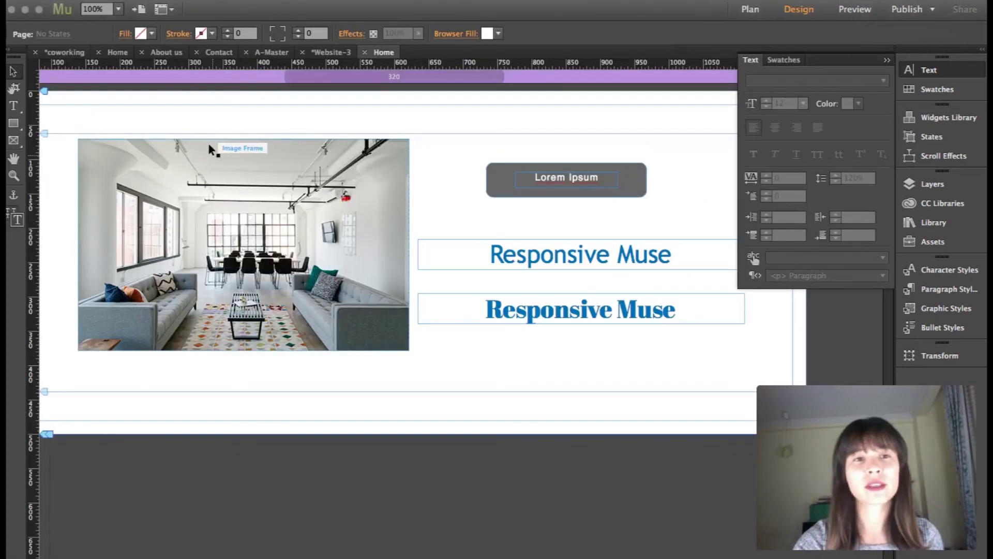